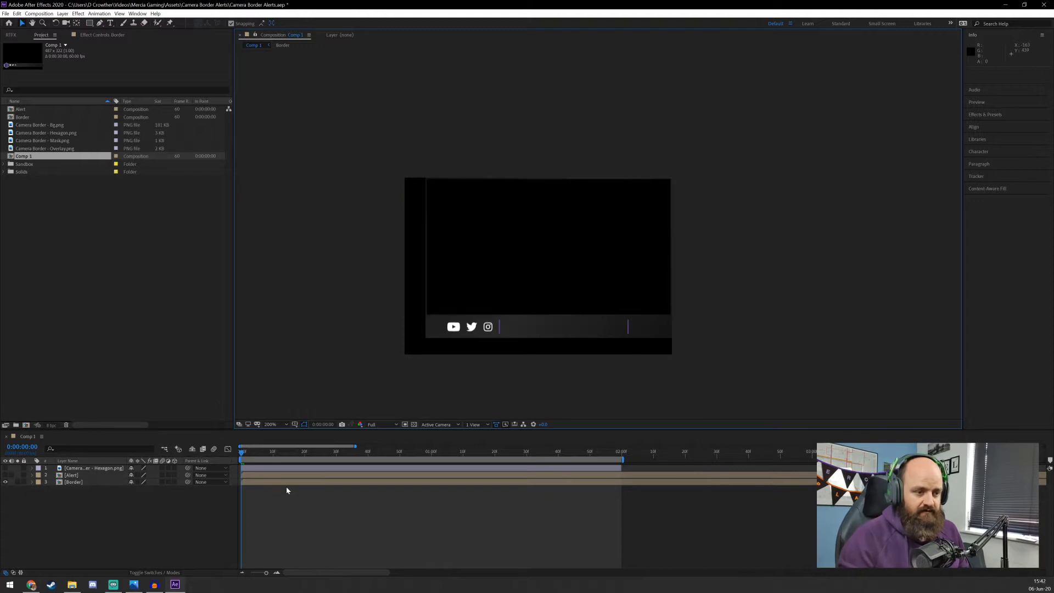
# Play a preview of the composition with only the Border layer visible
pyautogui.click(305, 528)
pyautogui.press('space')
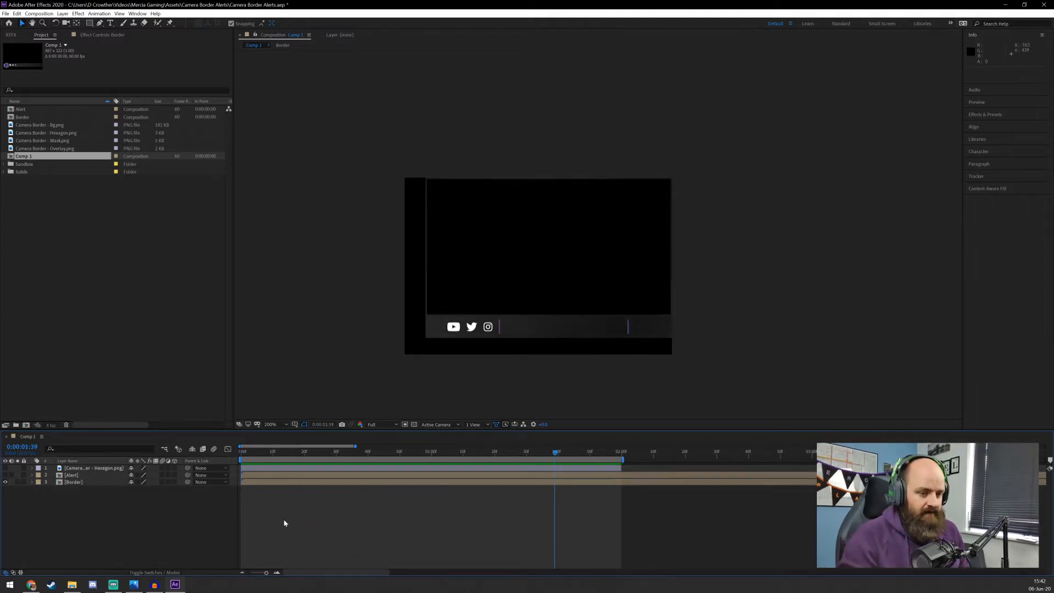
pyautogui.press('space')
# Make the Alert layer visible with its audio enabled and preview the alert animation over the border
pyautogui.click(5, 475)
pyautogui.click(12, 476)
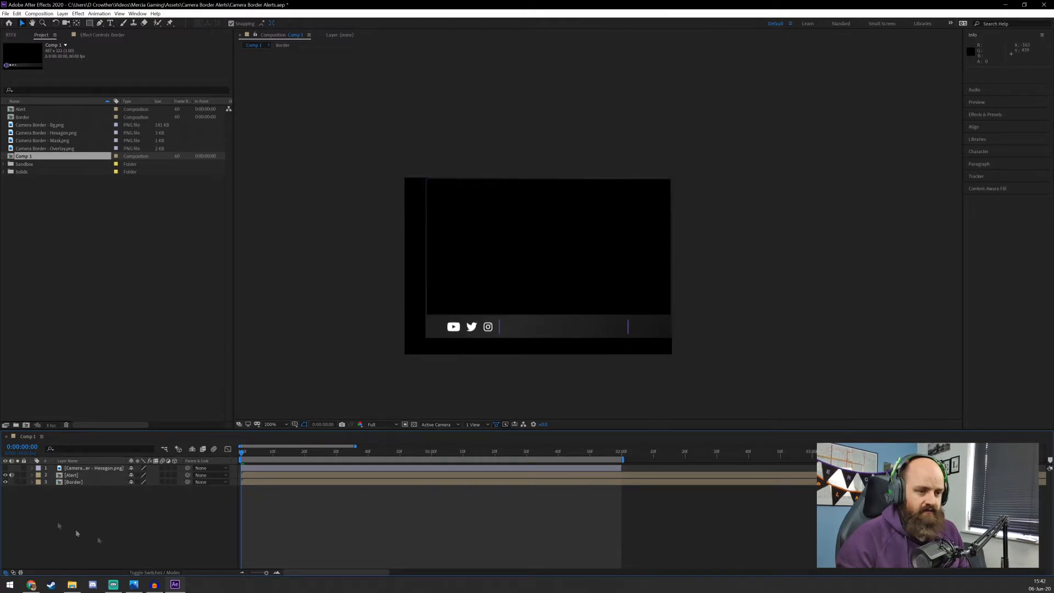
pyautogui.press('space')
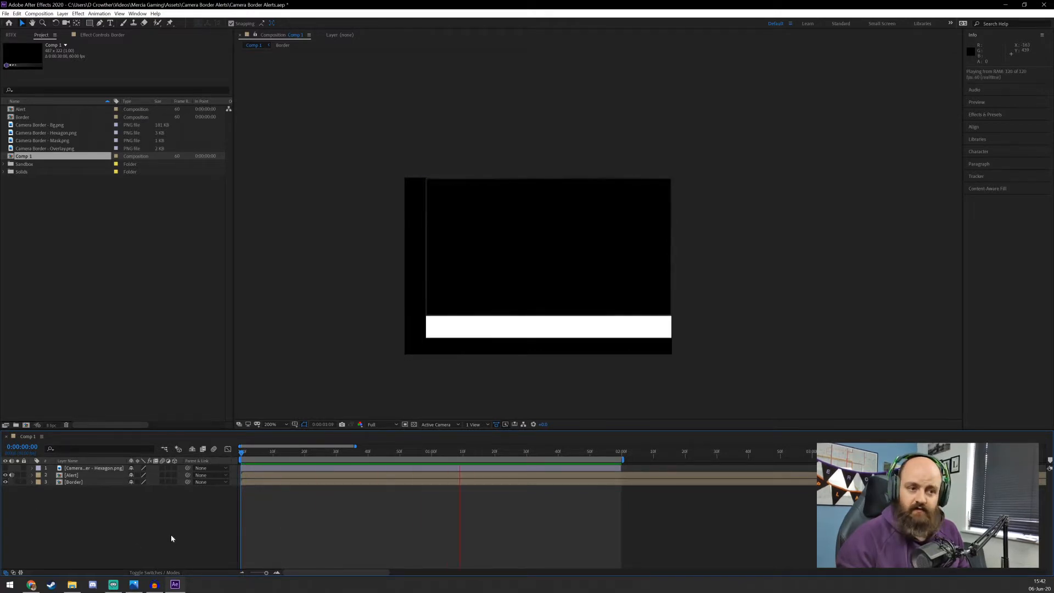
pyautogui.click(345, 228)
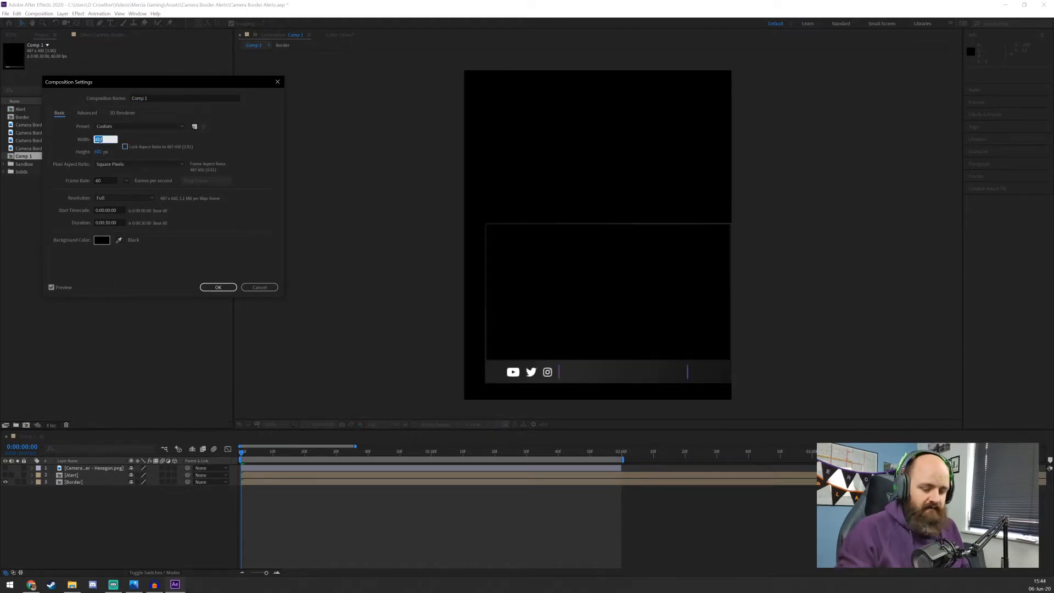
# Set the width and height of Comp 1 to 600 px in the composition settings
pyautogui.write('600')
pyautogui.press('Tab')
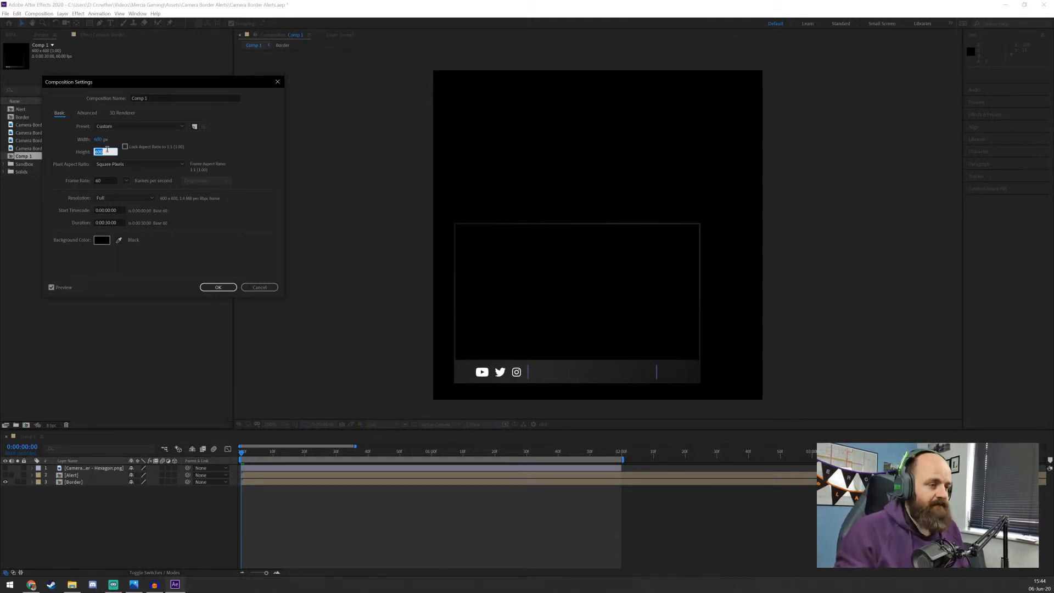
pyautogui.press('Return')
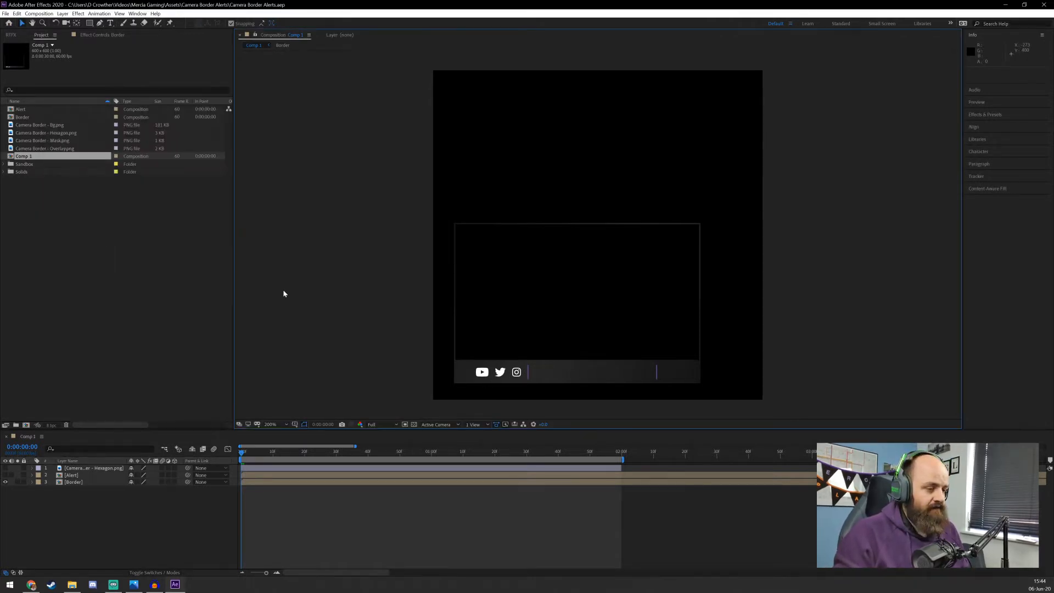
# Import cat chibi.png, add it to Comp 1 as the top layer and scale it down to 24%
pyautogui.hotkey('alt', 'Tab')
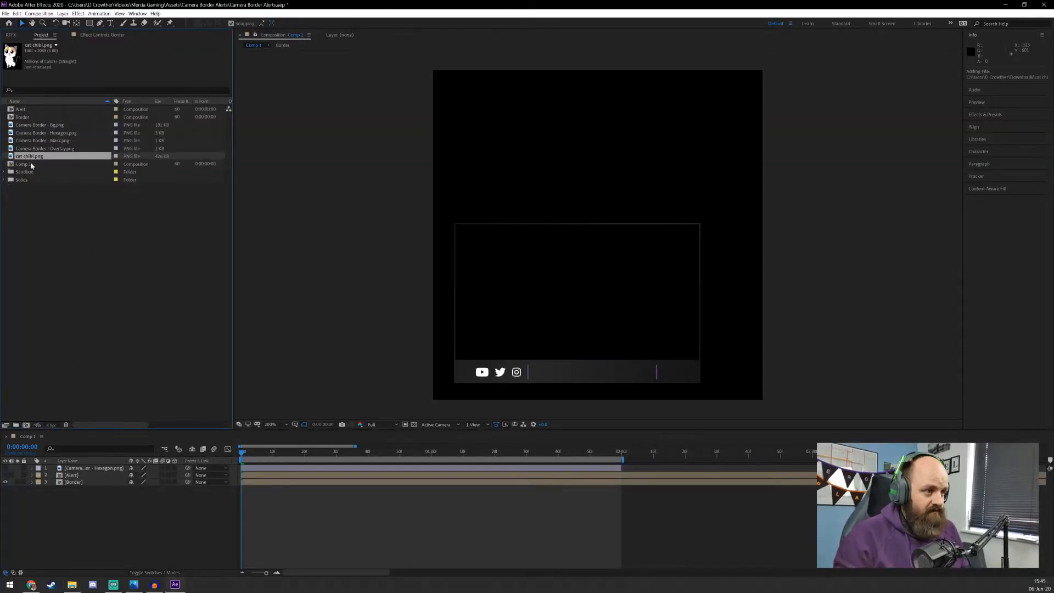
pyautogui.moveTo(44, 156); pyautogui.dragTo(65, 468)
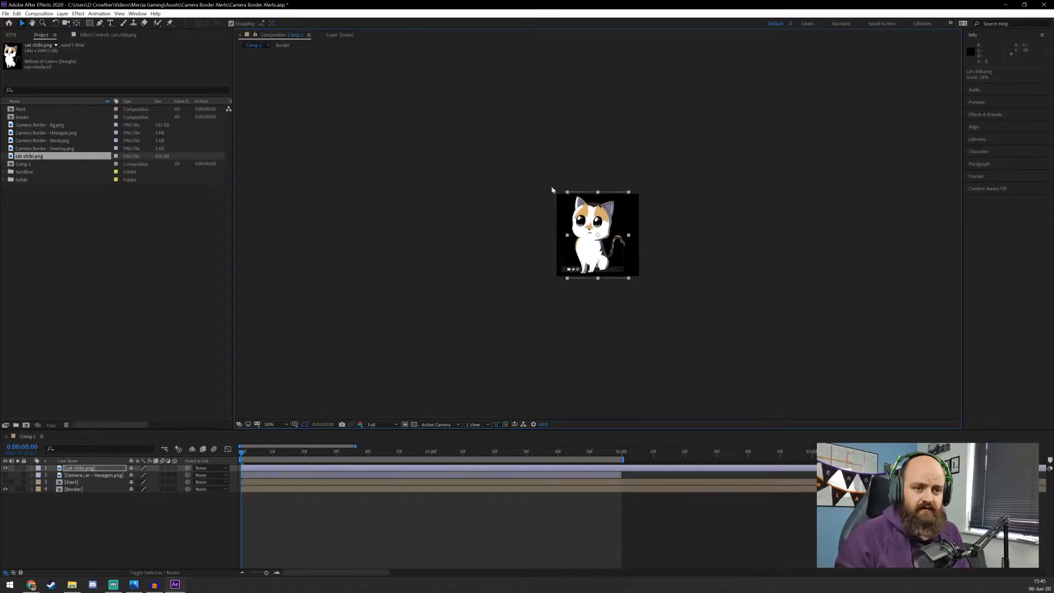
pyautogui.moveTo(552, 190)
pyautogui.mouseDown()
pyautogui.moveTo(539, 165)
pyautogui.moveTo(567, 195)
pyautogui.mouseUp()
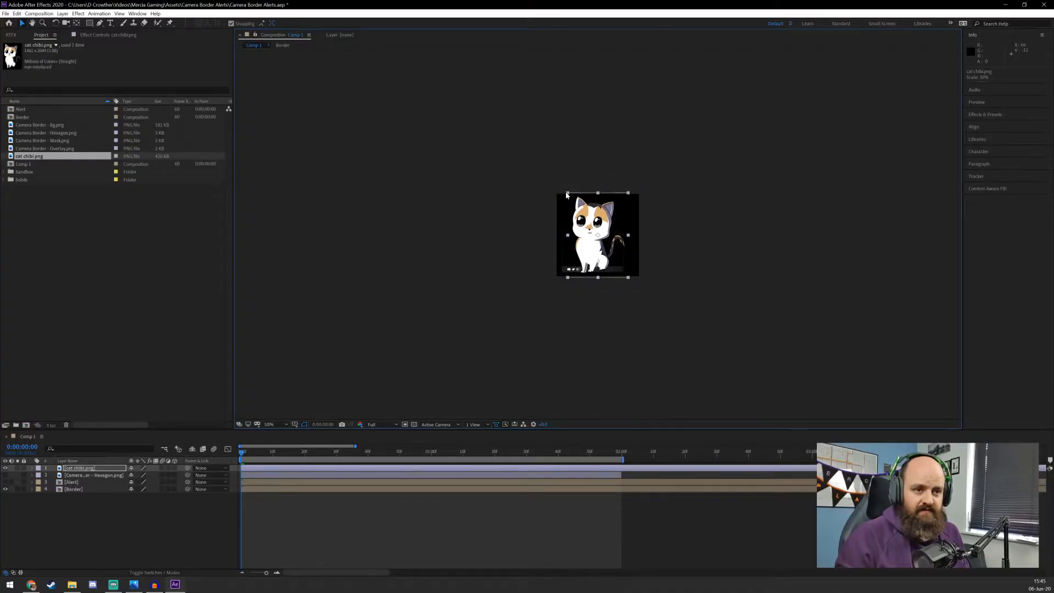
pyautogui.scroll(3, 643, 233)
pyautogui.scroll(-1, 648, 233)
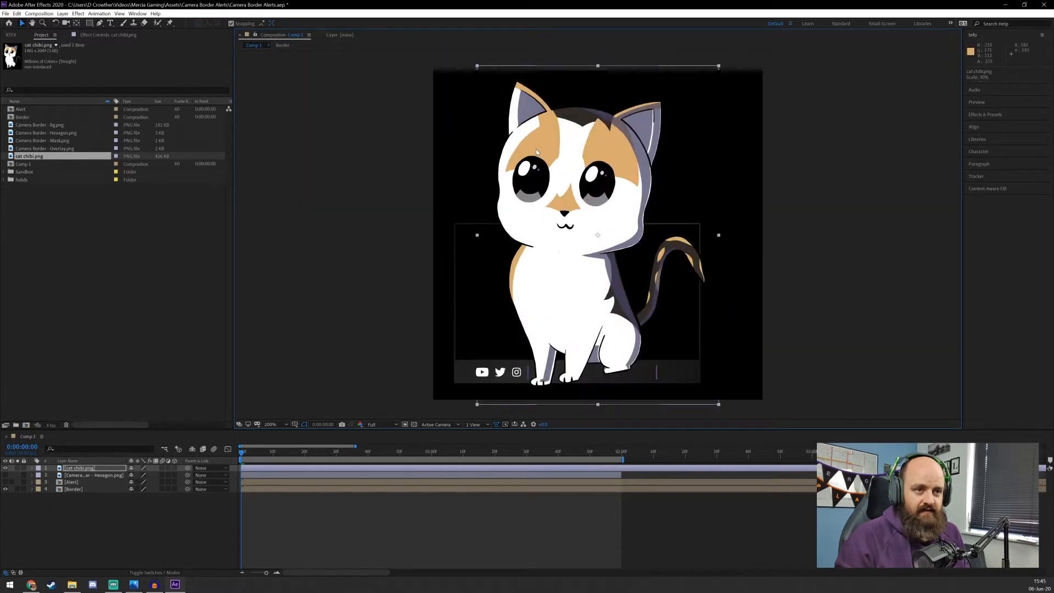
pyautogui.moveTo(478, 67); pyautogui.dragTo(504, 99)
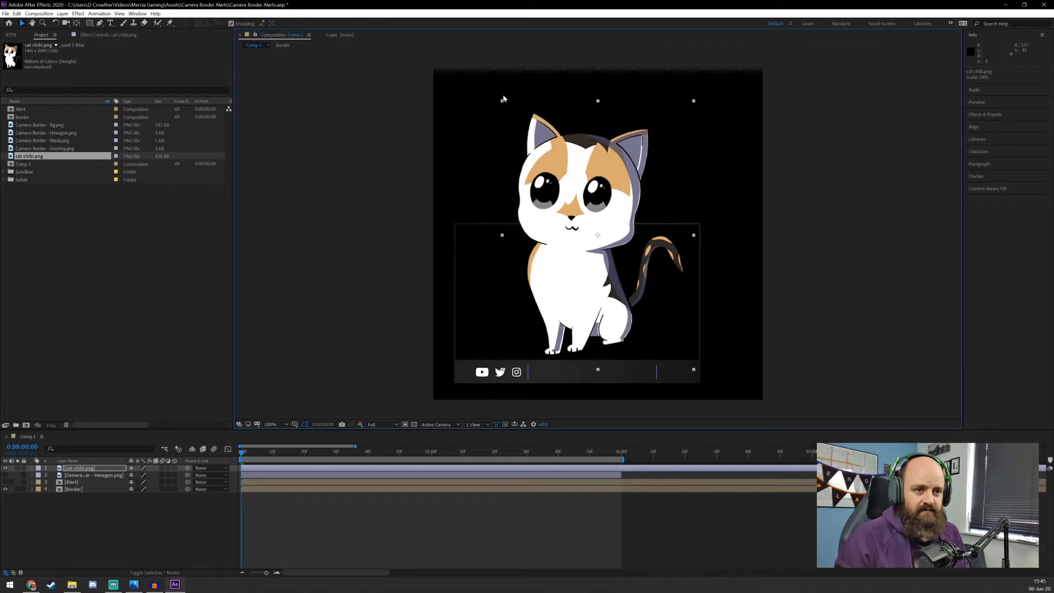
# Flip the cat image horizontally with a scale of -24, 24% and position it over the middle of the camera border
pyautogui.moveTo(572, 197); pyautogui.dragTo(564, 184)
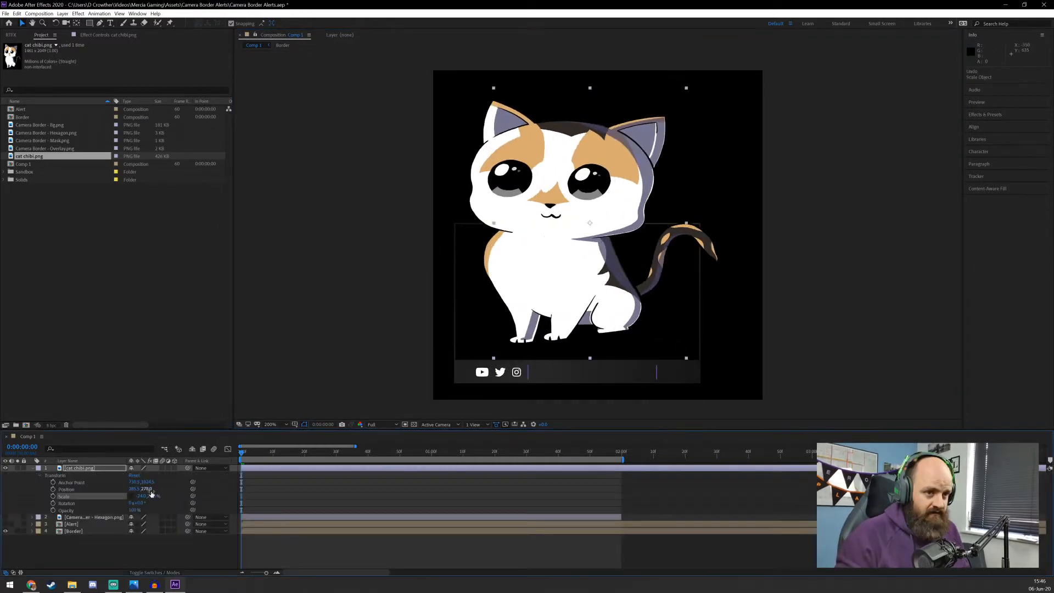
pyautogui.press('Return')
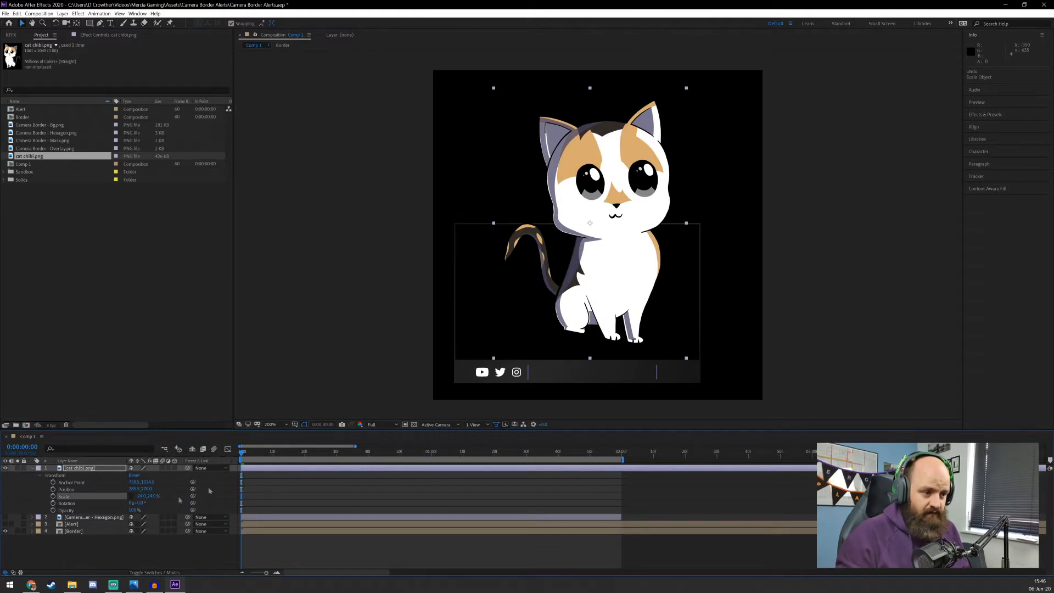
pyautogui.moveTo(623, 273); pyautogui.dragTo(601, 255)
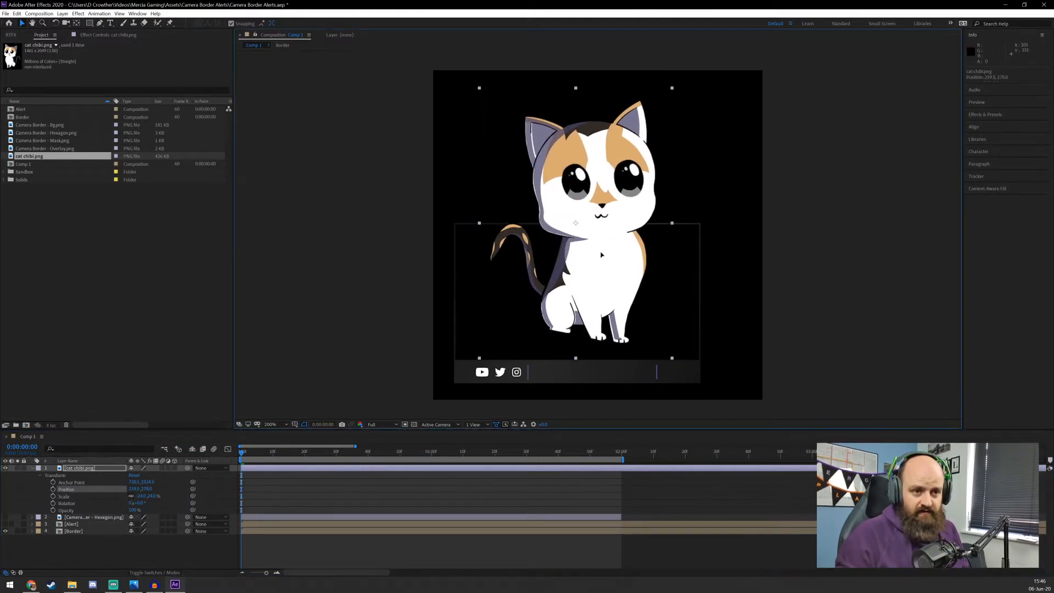
# Create a white solid layer 449 px wide and 292 px high in the composition
pyautogui.click(64, 522)
pyautogui.rightClick(64, 523)
pyautogui.moveTo(107, 447)
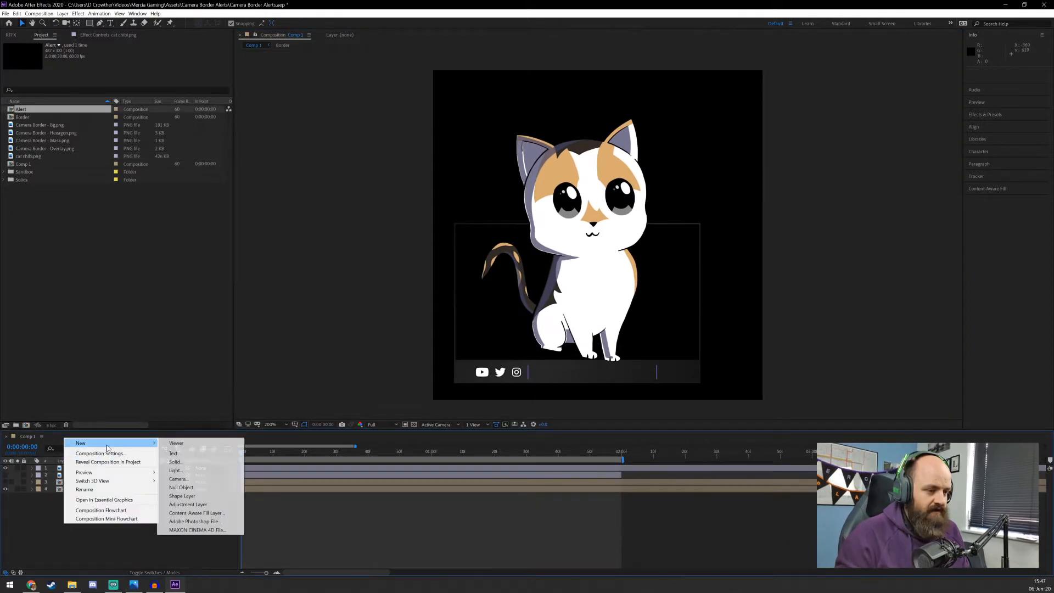
pyautogui.click(176, 462)
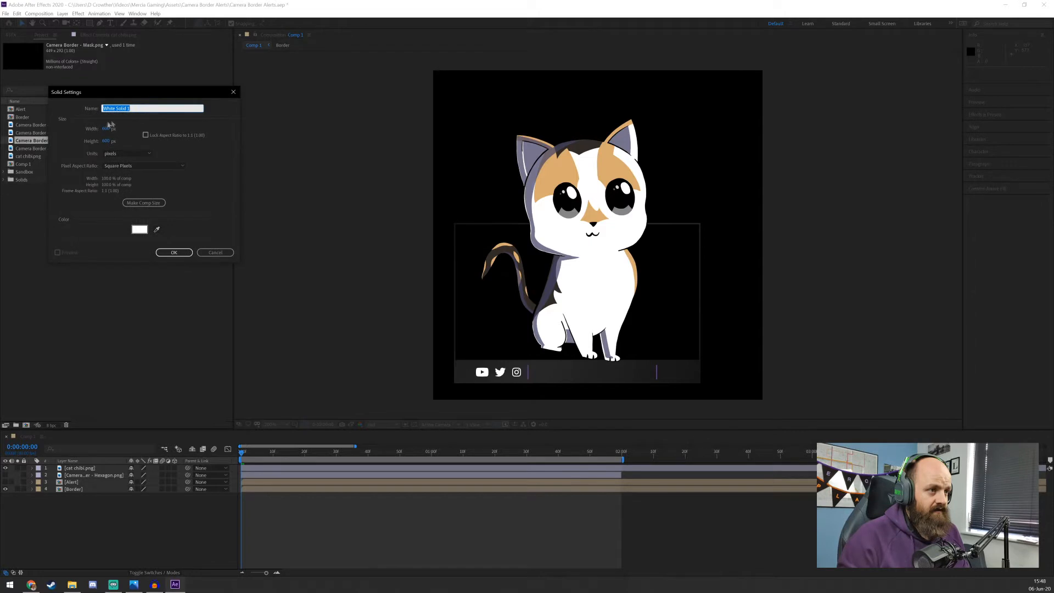
pyautogui.click(105, 130)
pyautogui.write('449')
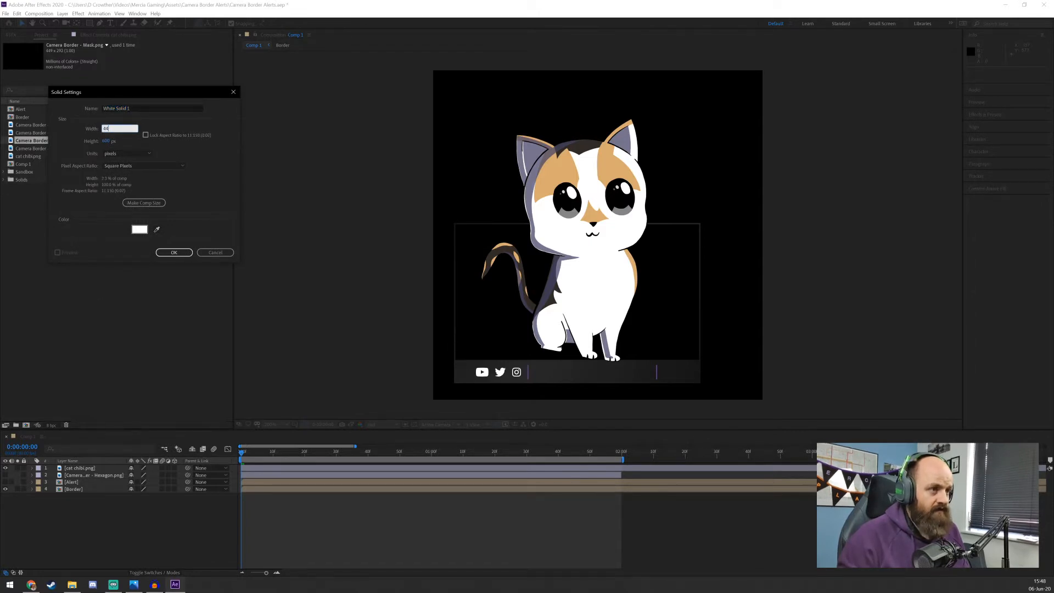
pyautogui.press('Tab')
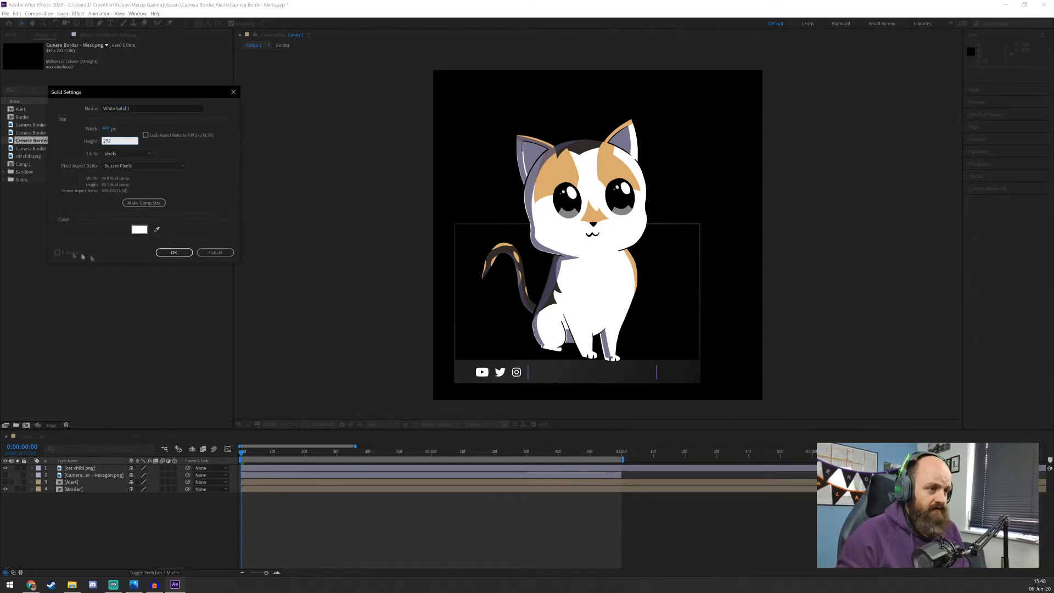
pyautogui.write('292')
pyautogui.click(165, 252)
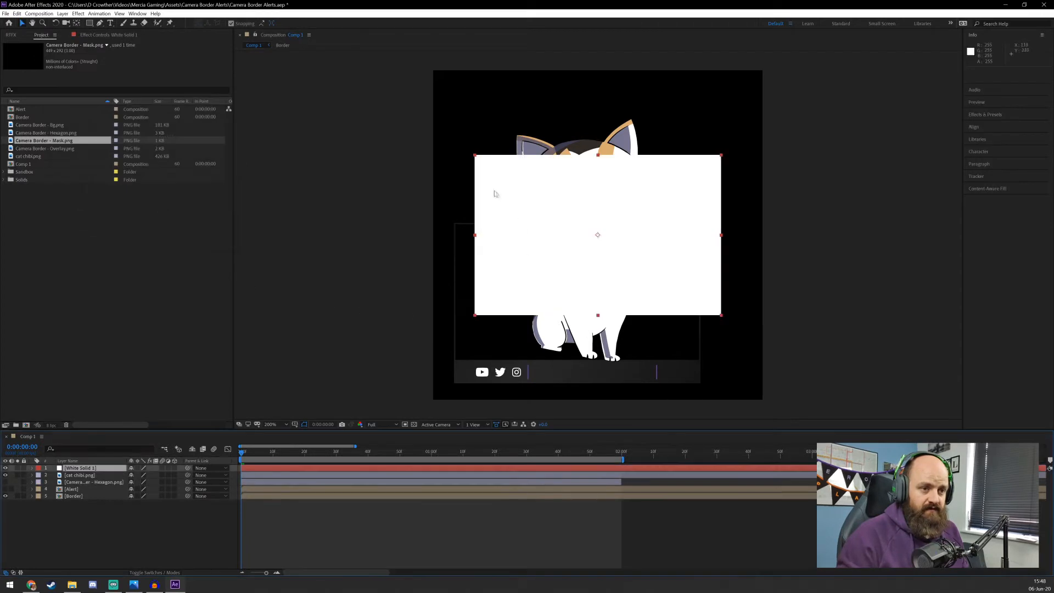
# Move the white solid so it exactly covers the camera border
pyautogui.moveTo(478, 312); pyautogui.dragTo(459, 380)
pyautogui.click(360, 328)
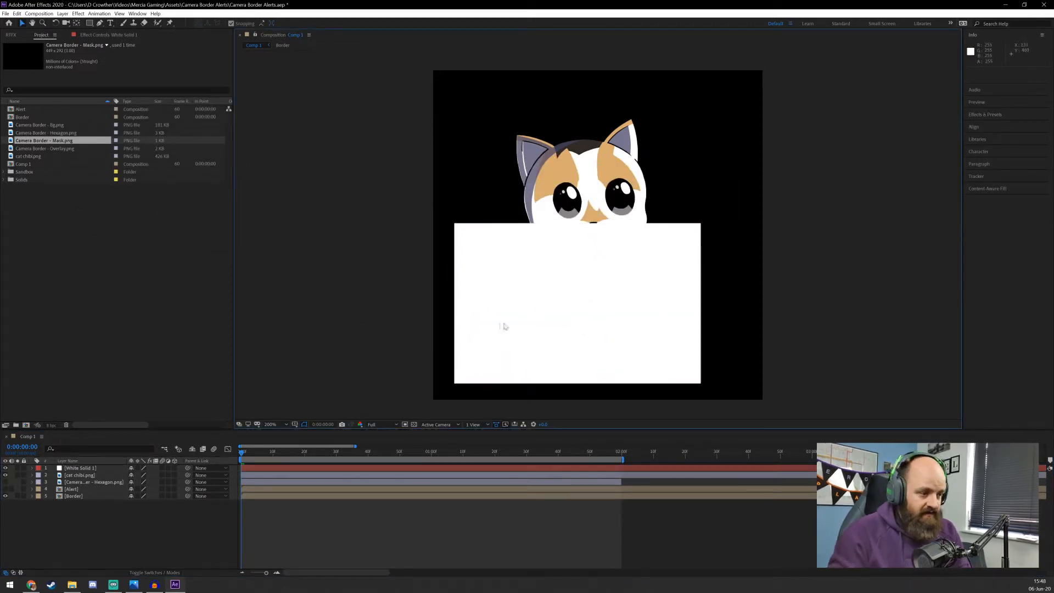
pyautogui.click(81, 470)
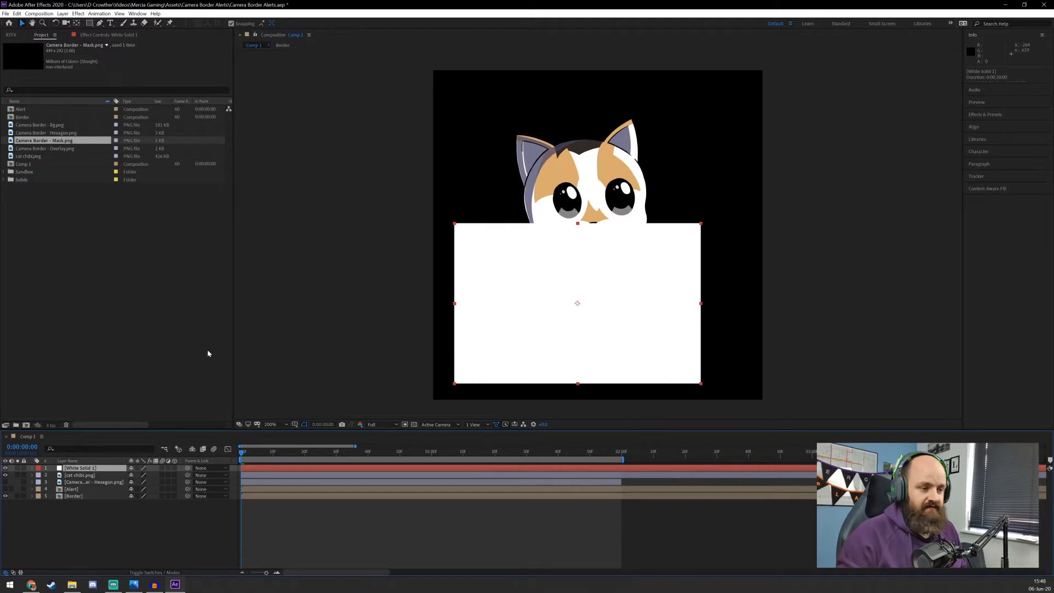
pyautogui.click(80, 475)
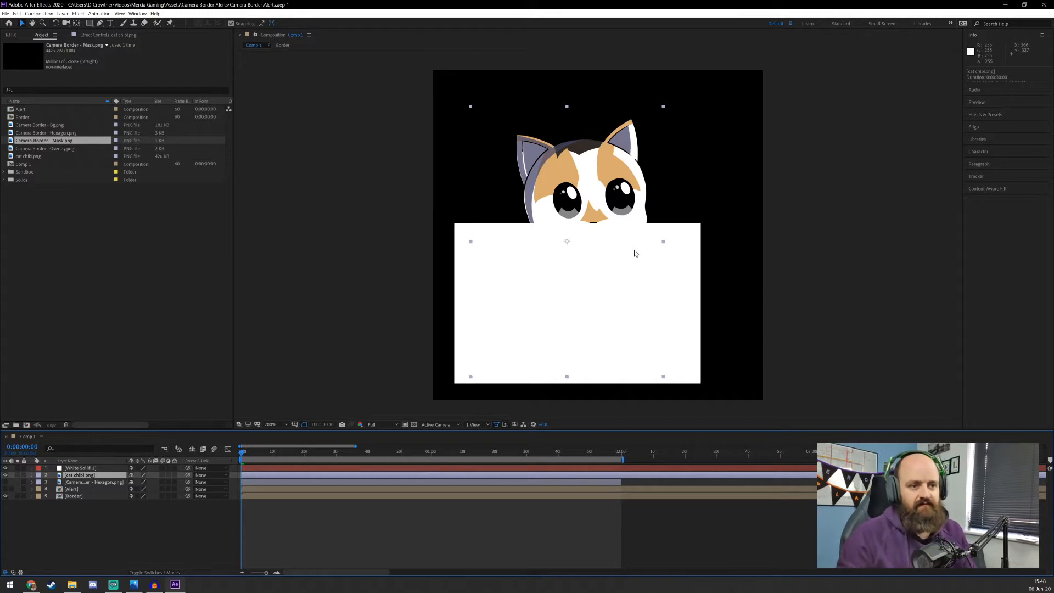
pyautogui.click(615, 199)
pyautogui.click(742, 226)
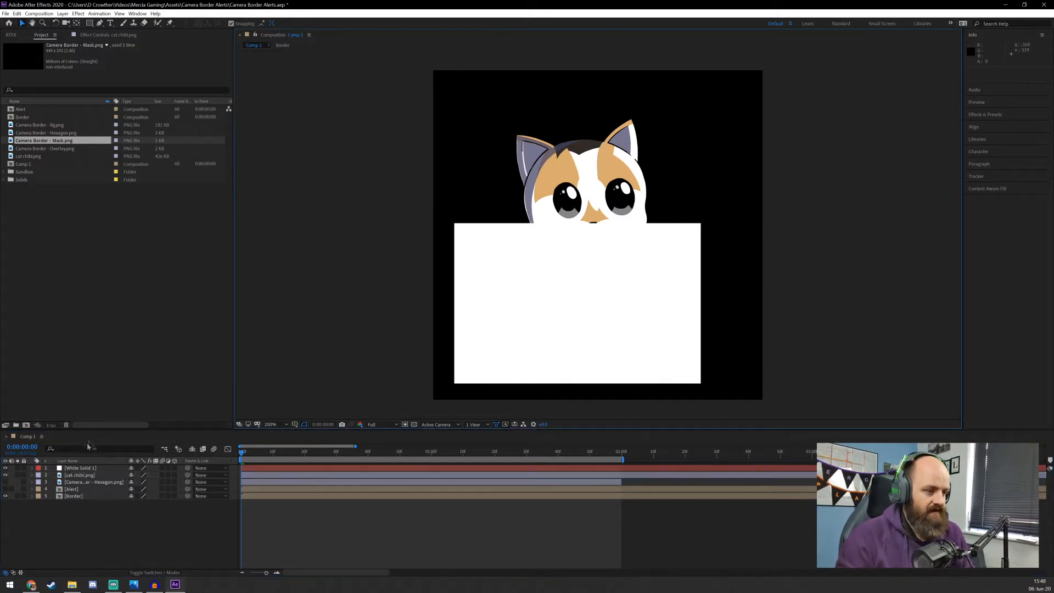
# Lock the white solid layer and move the cat up until its whole face shows above the solid's upper edge
pyautogui.click(71, 470)
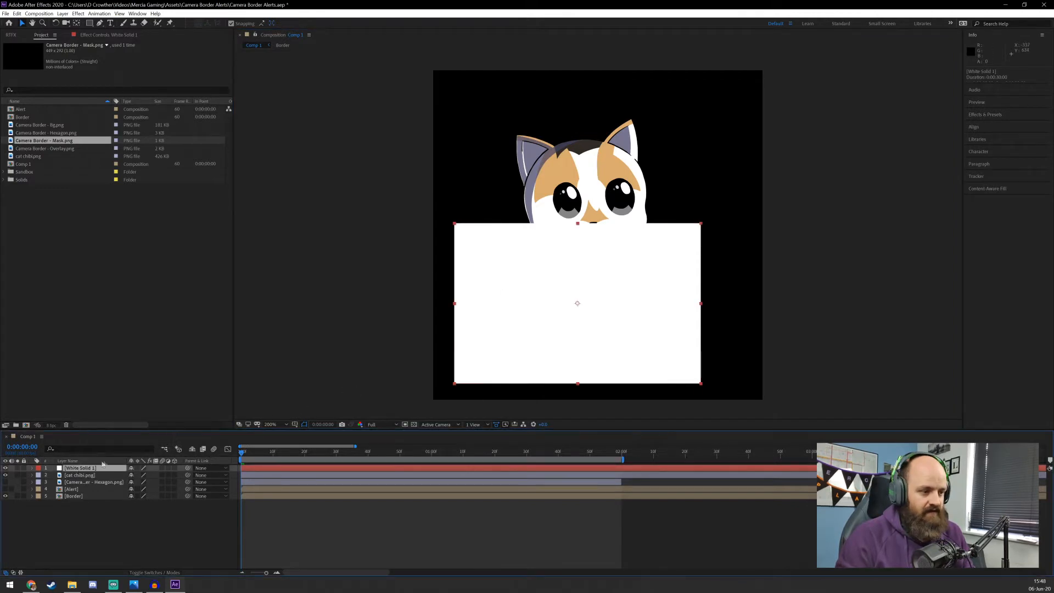
pyautogui.click(23, 469)
pyautogui.click(618, 357)
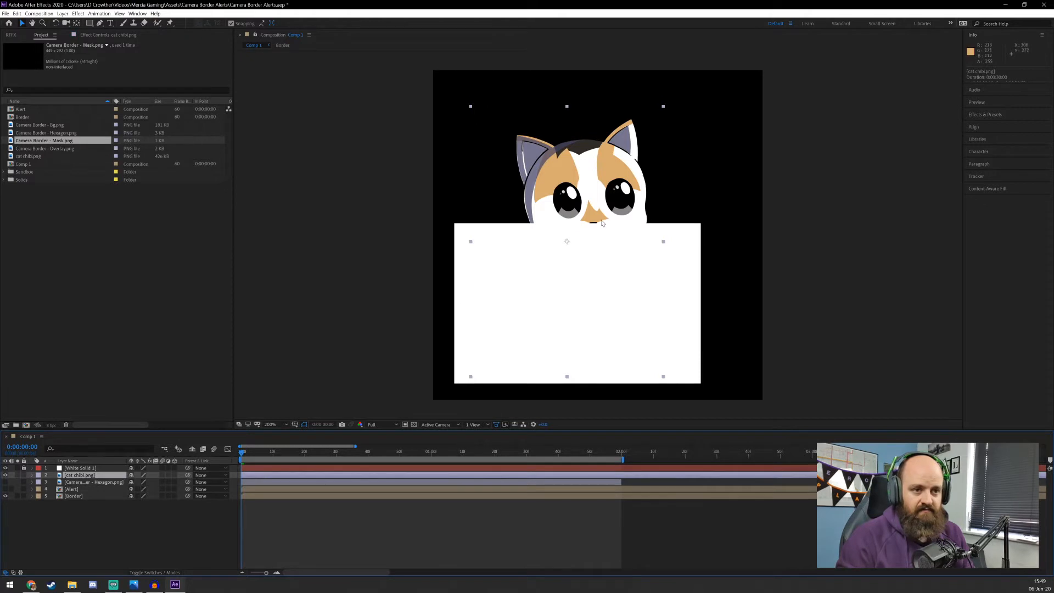
pyautogui.moveTo(603, 223); pyautogui.dragTo(588, 204)
pyautogui.click(348, 308)
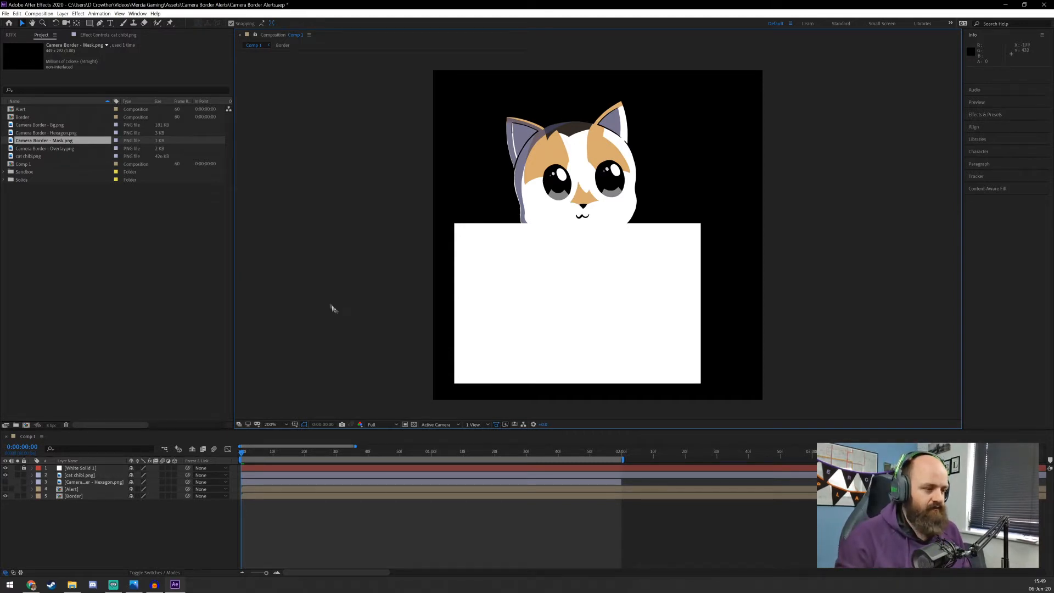
# Keyframe the cat's Position to rise from below the solid's upper edge at frame 0 to its current spot at frame 30, and preview it
pyautogui.click(33, 475)
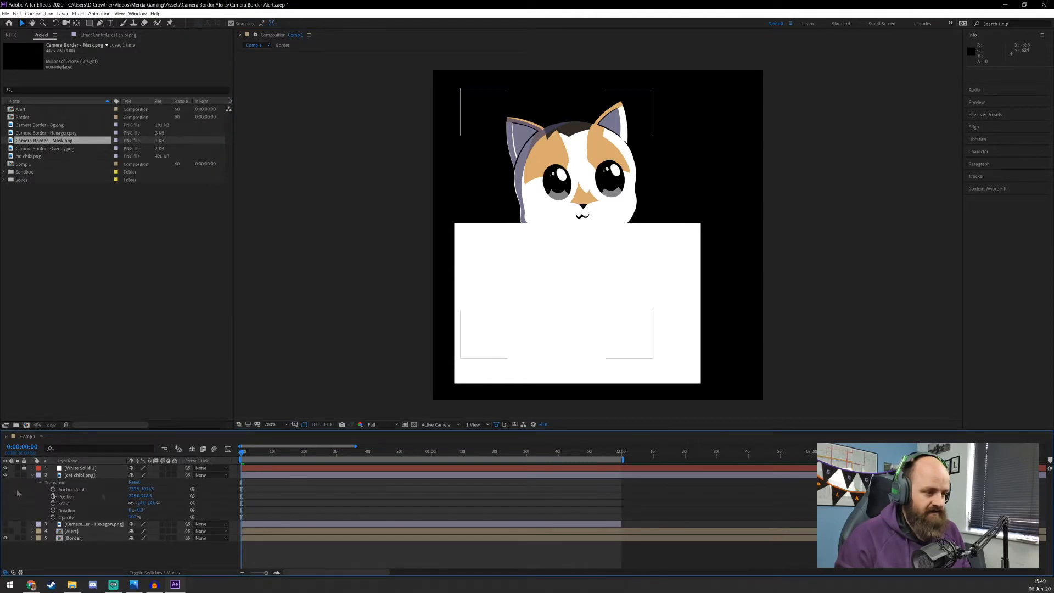
pyautogui.click(53, 497)
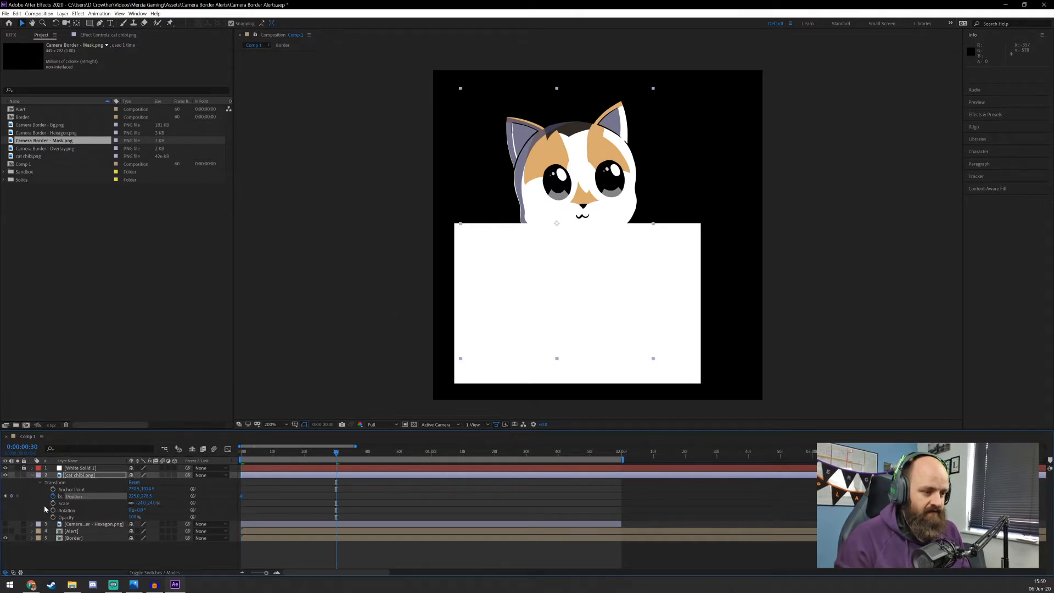
pyautogui.click(11, 496)
pyautogui.click(241, 496)
pyautogui.press('Home')
pyautogui.moveTo(587, 177); pyautogui.dragTo(575, 285)
pyautogui.click(260, 287)
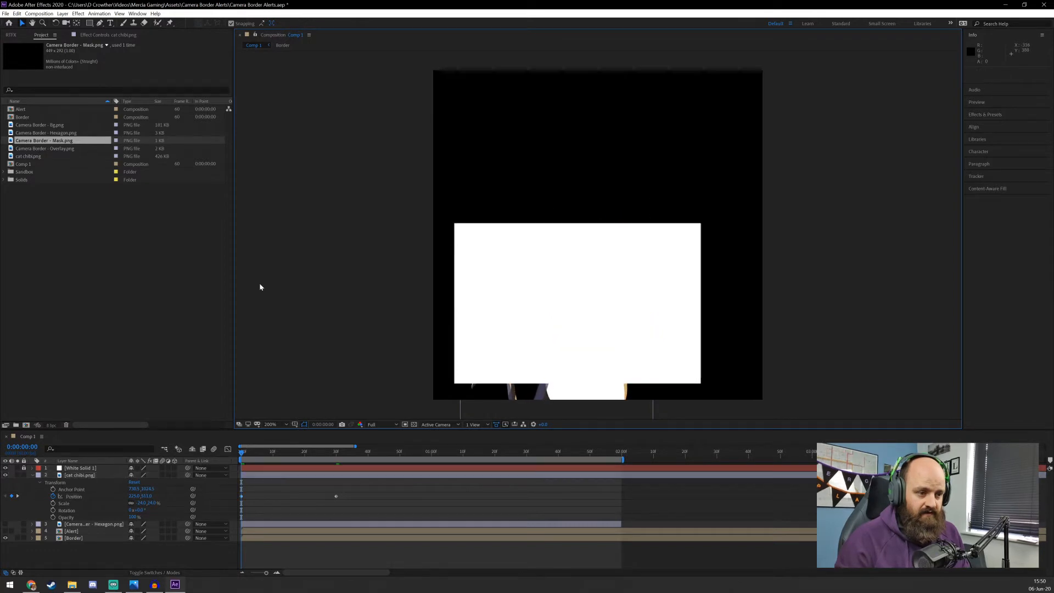
pyautogui.press('space')
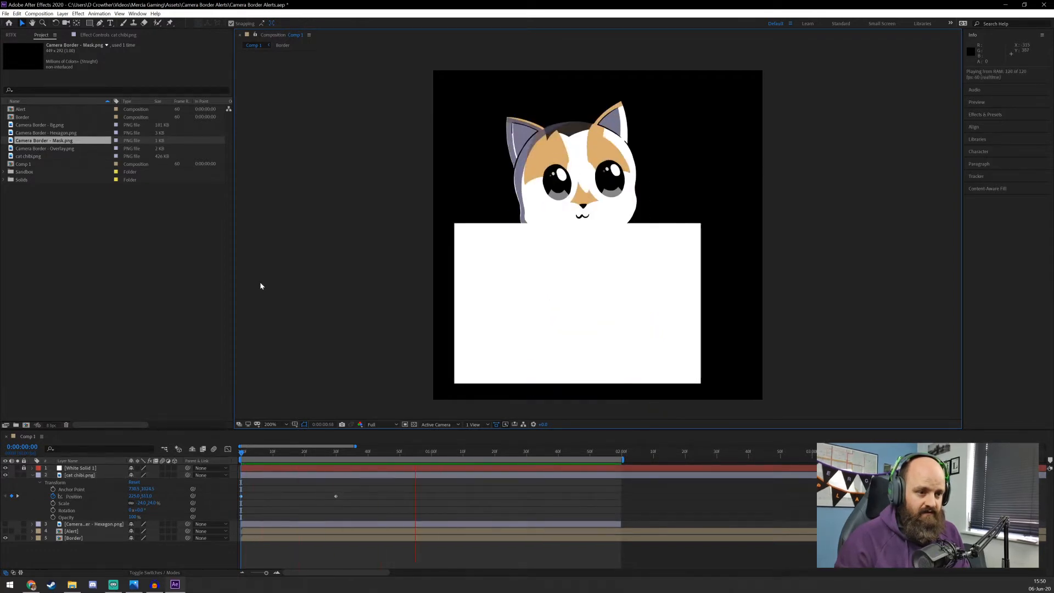
# Apply Easy Ease In to the cat's Position keyframe at frame 30 and preview the motion
pyautogui.rightClick(336, 495)
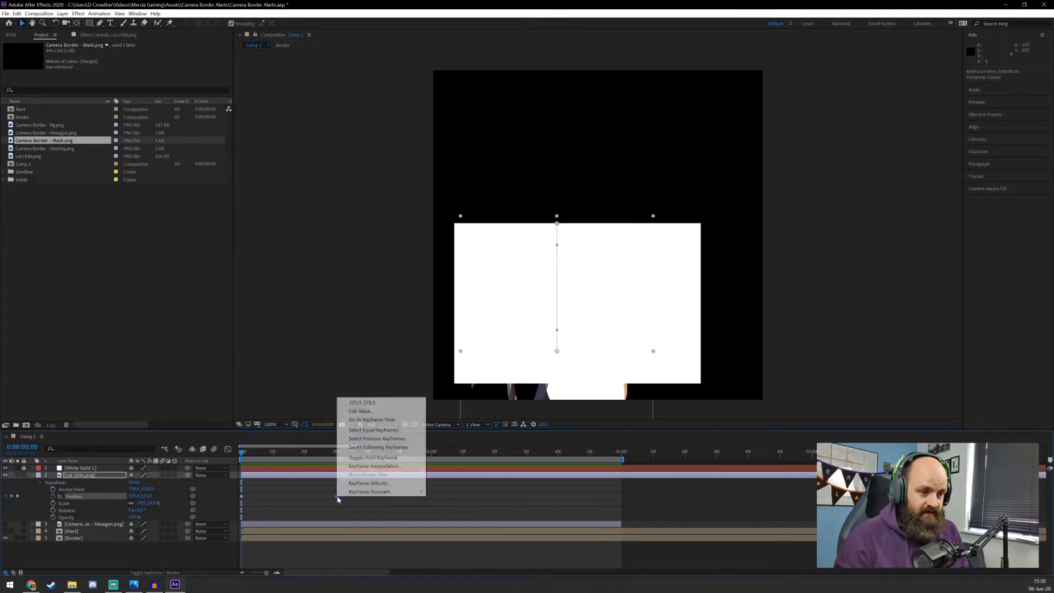
pyautogui.moveTo(362, 492)
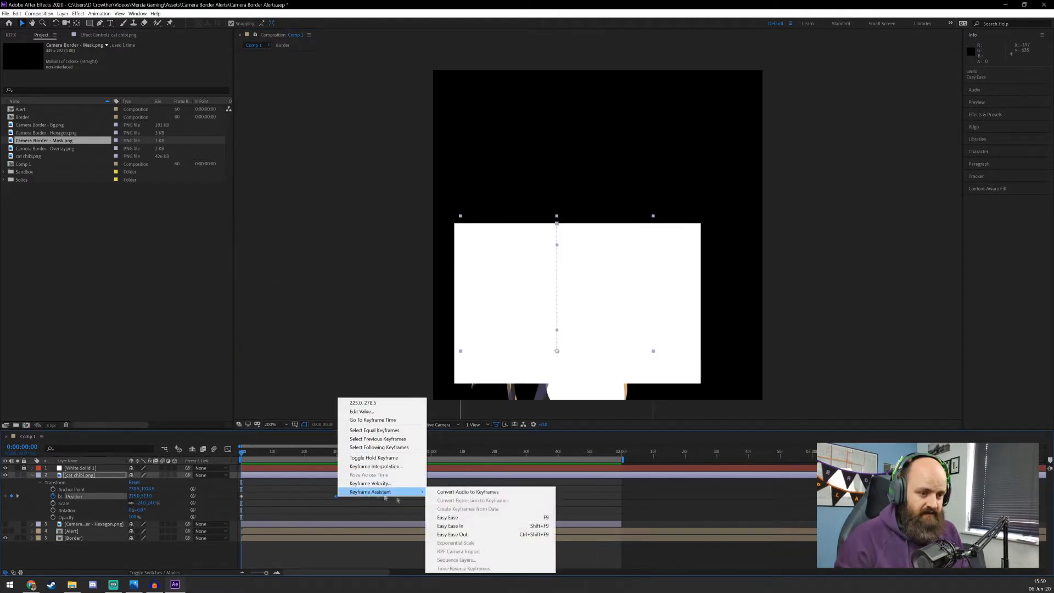
pyautogui.click(485, 527)
pyautogui.press('space')
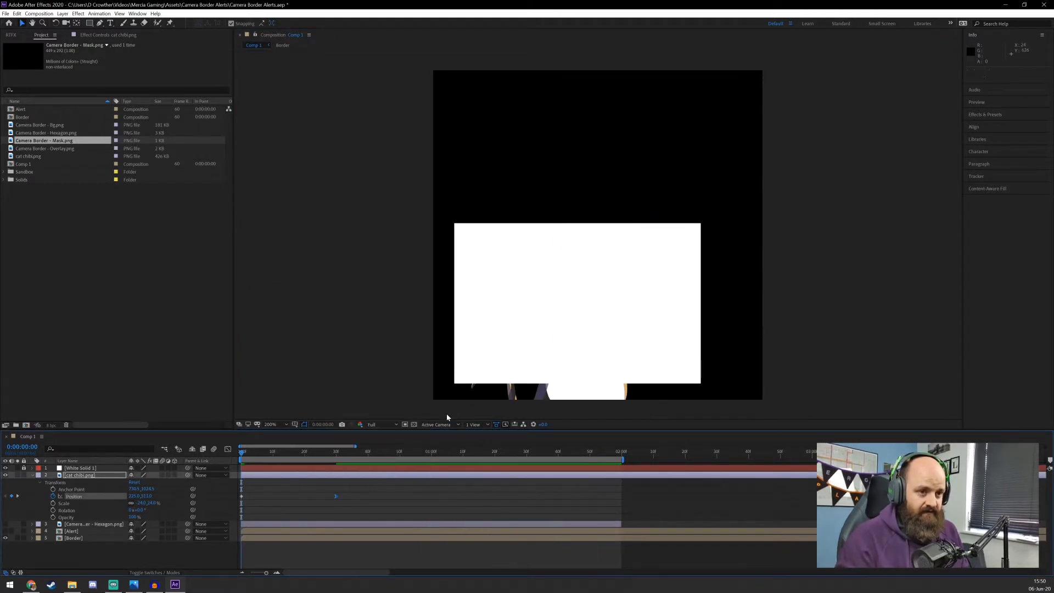
pyautogui.click(611, 471)
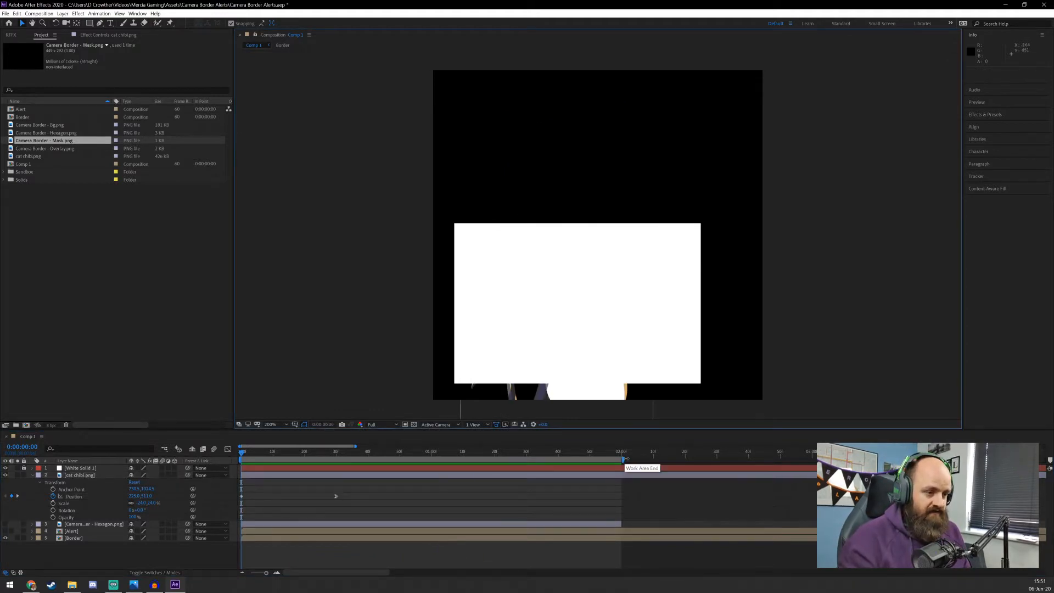
# Extend the end of the work area to 3 seconds
pyautogui.moveTo(624, 459); pyautogui.dragTo(813, 459)
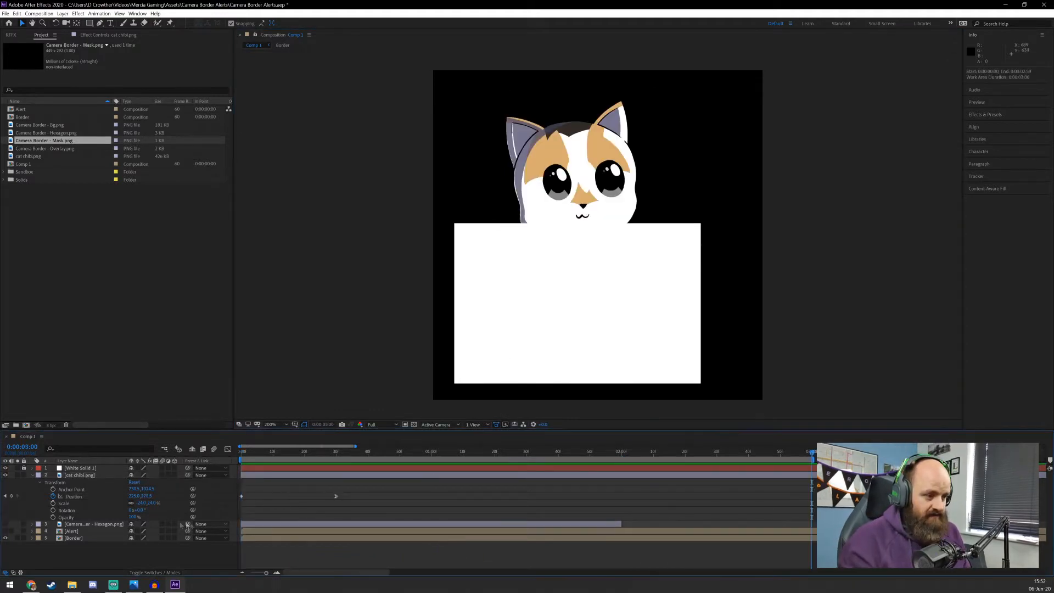
# Add Position keyframes holding the raised cat at 3 seconds and at 2 seconds 3 frames, and preview the animation
pyautogui.click(13, 497)
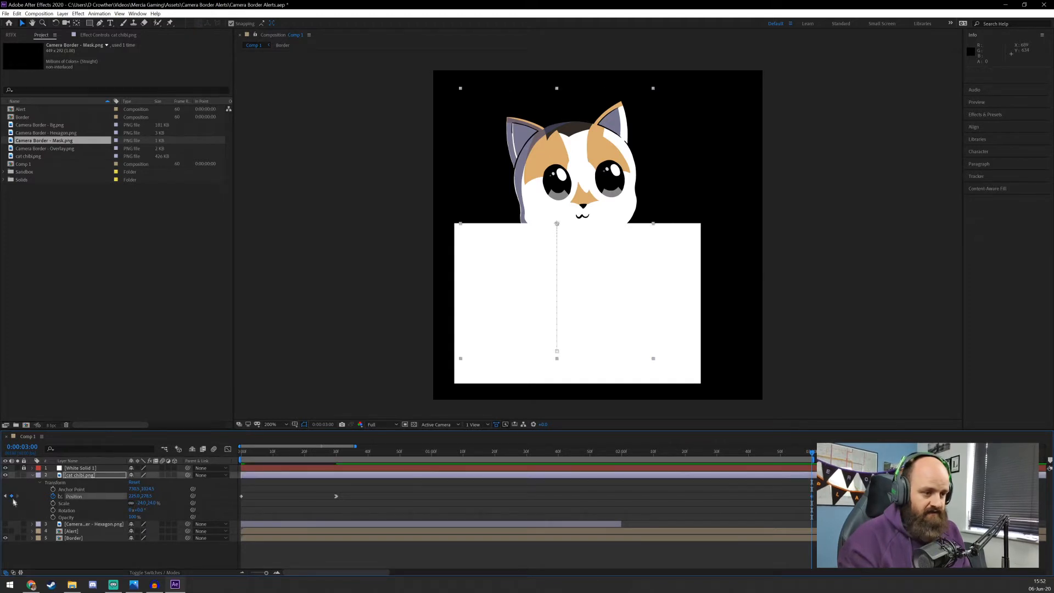
pyautogui.click(20, 448)
pyautogui.write('2.3')
pyautogui.press('Return')
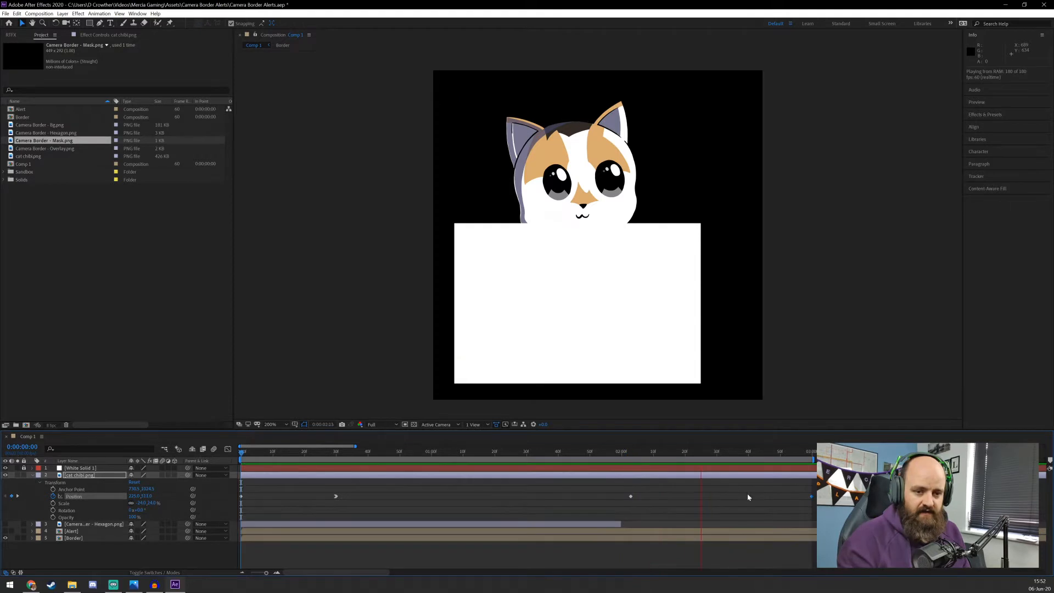
pyautogui.press('space')
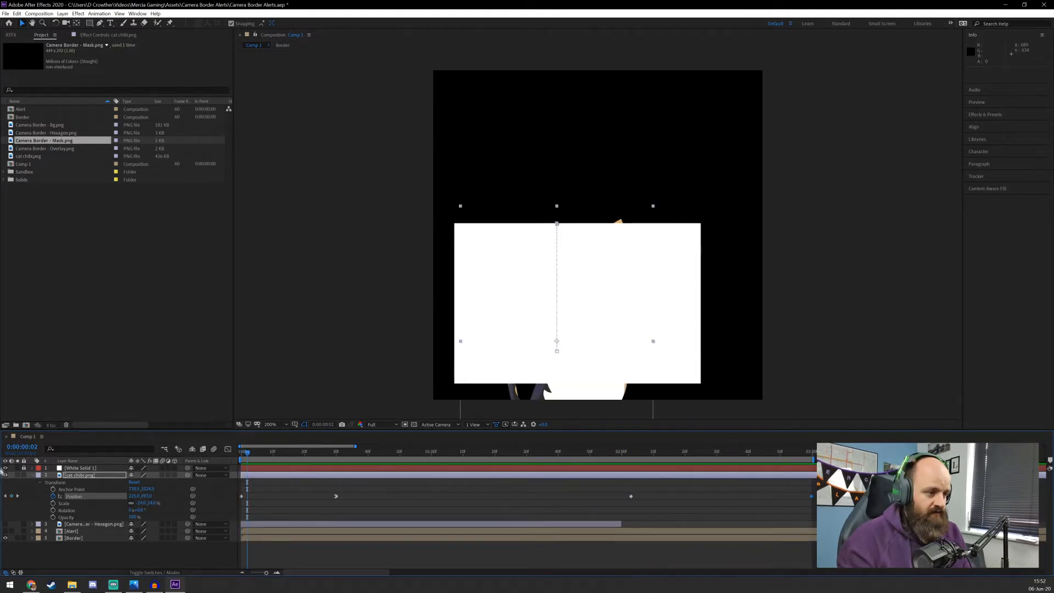
# At 3 seconds, move the cat straight down until it is hidden below the white solid's upper edge
pyautogui.click(21, 448)
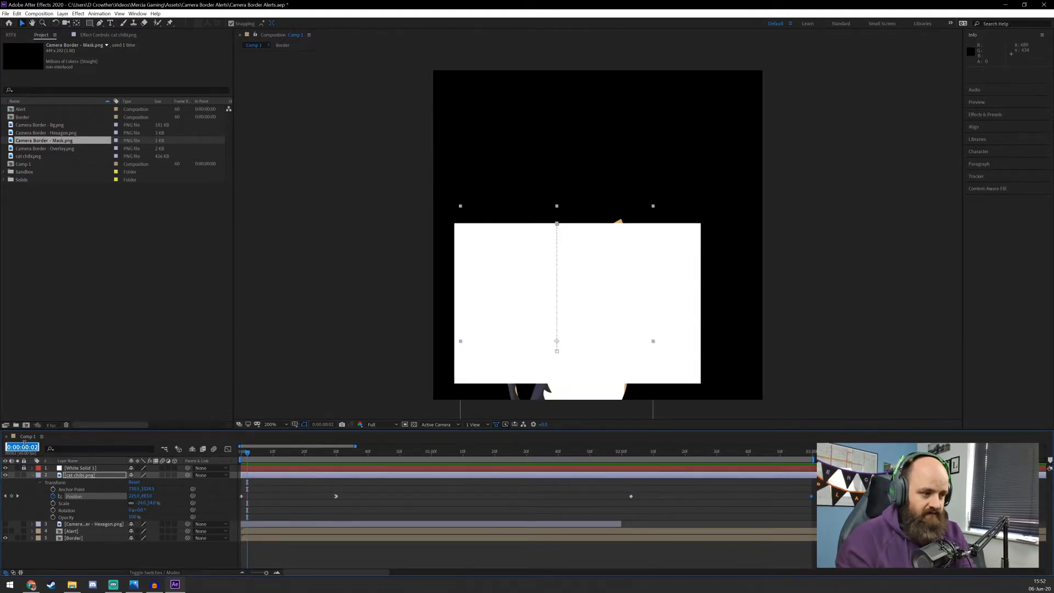
pyautogui.press('Return')
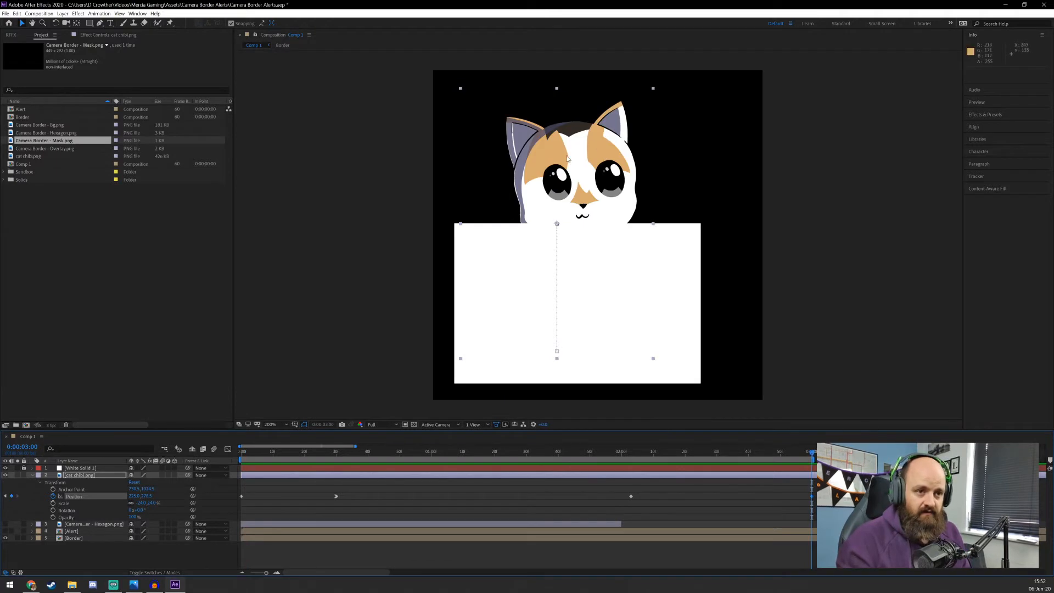
pyautogui.moveTo(569, 159); pyautogui.dragTo(572, 286)
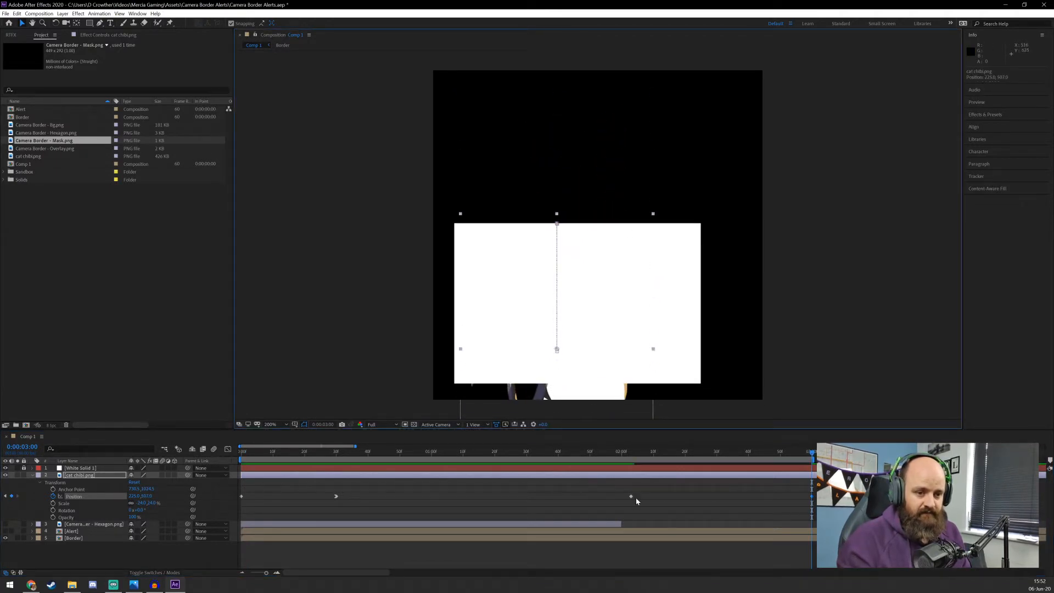
# Apply Easy Ease Out to the cat's Position keyframe at 2 seconds 3 frames, preview the motion and collapse the layer's properties
pyautogui.rightClick(632, 497)
pyautogui.moveTo(675, 492)
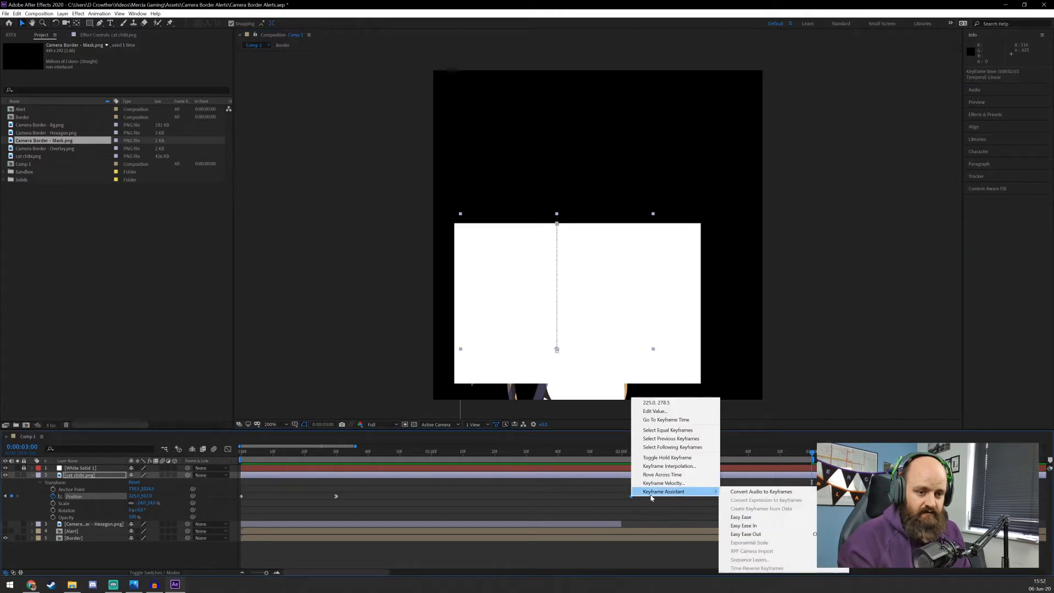
pyautogui.click(746, 534)
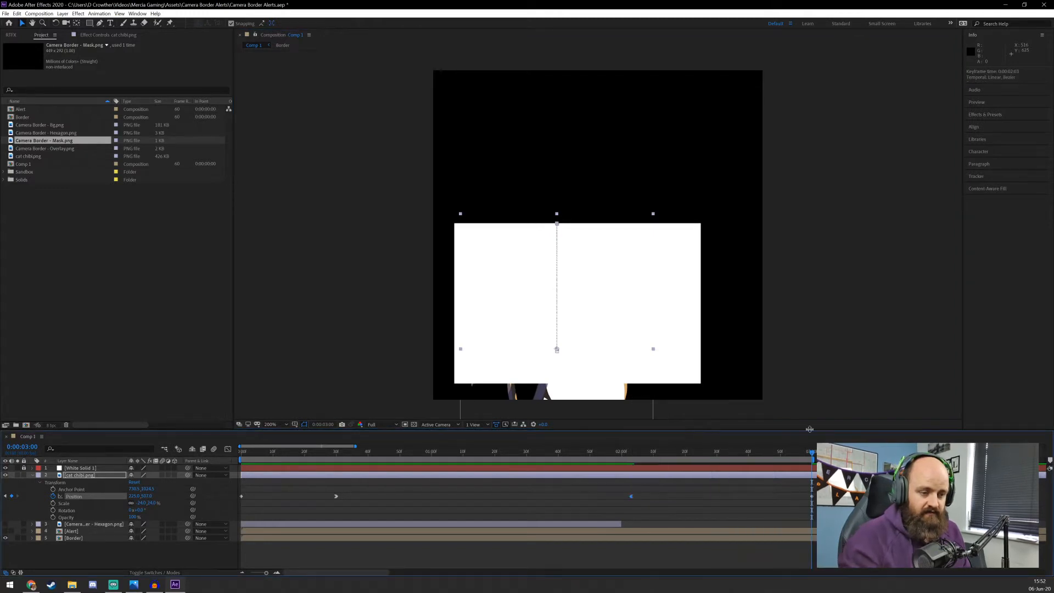
pyautogui.press('Home')
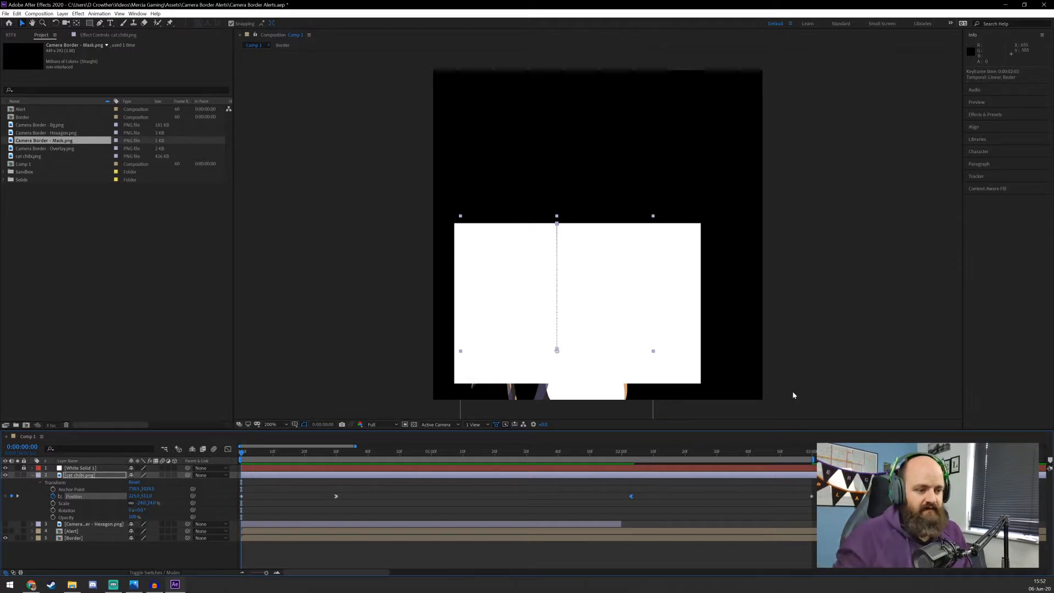
pyautogui.press('space')
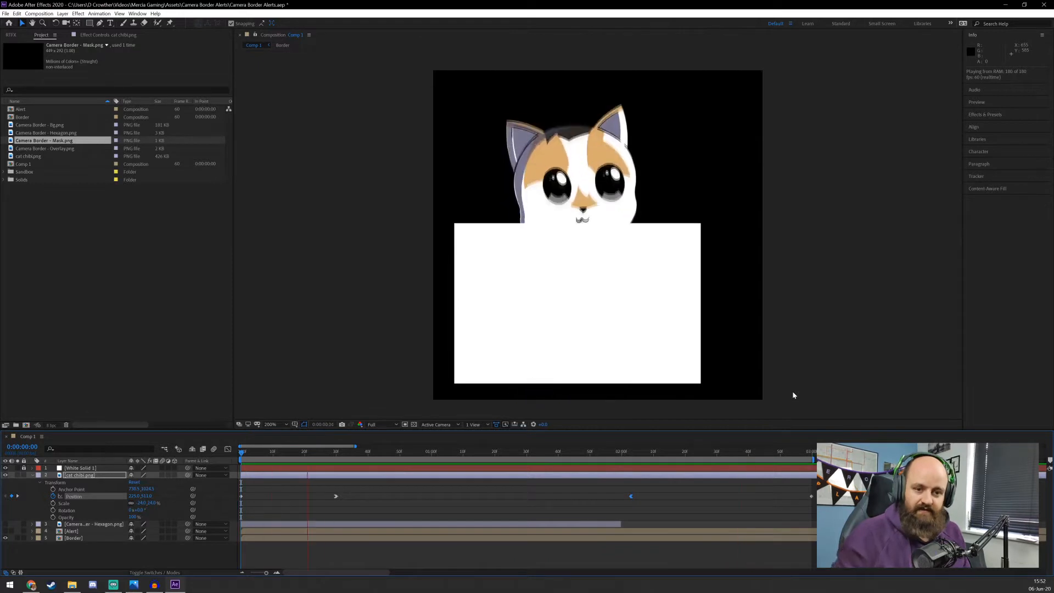
pyautogui.press('space')
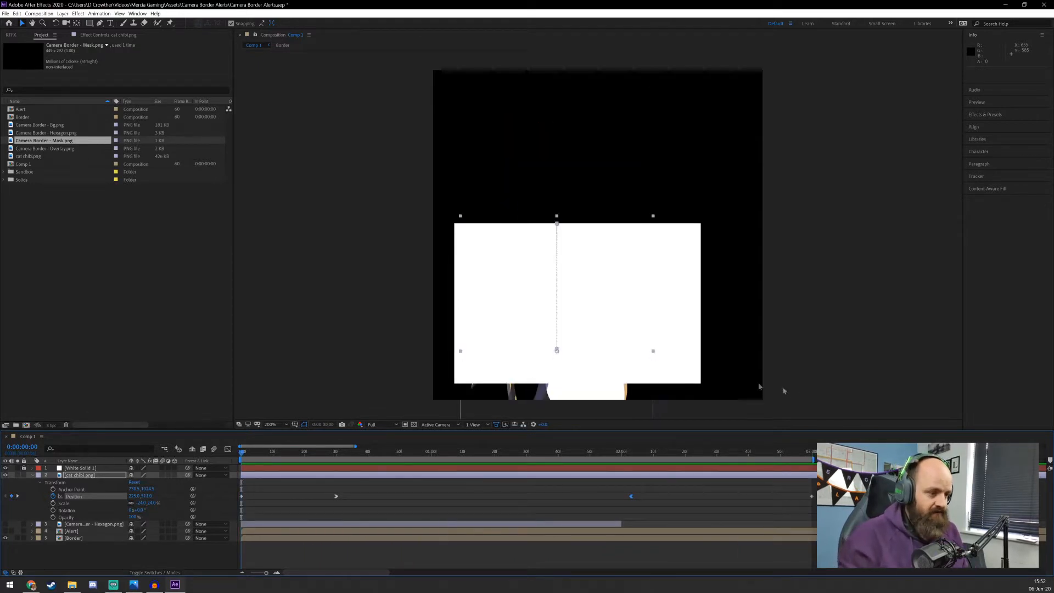
pyautogui.click(32, 475)
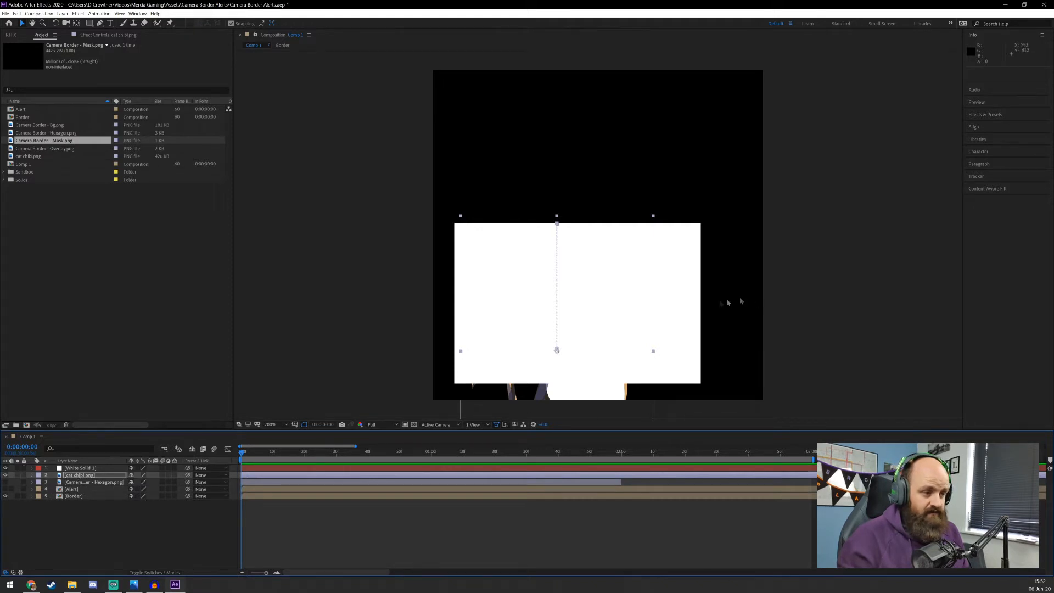
# Set the white solid's anchor point to 0,0, stretch it down to the composition's lower edge, and preview the animation
pyautogui.click(71, 468)
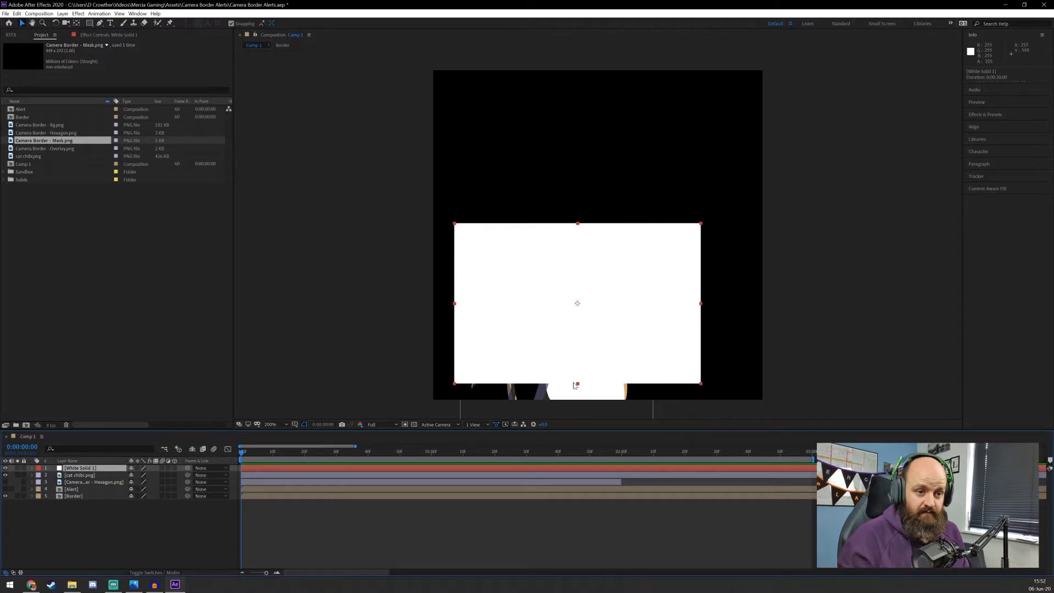
pyautogui.moveTo(578, 383); pyautogui.dragTo(578, 395)
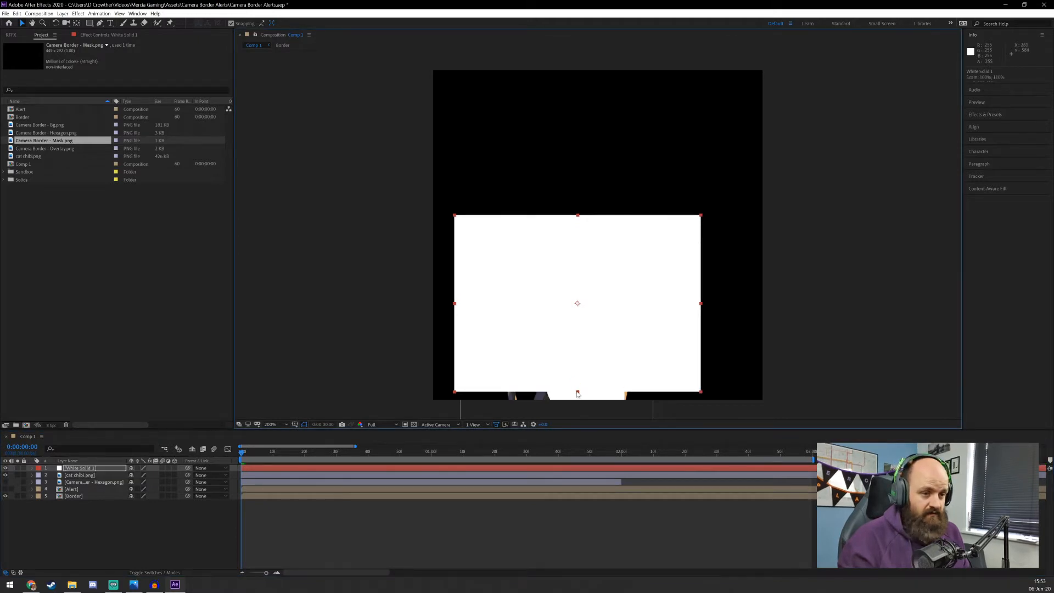
pyautogui.hotkey('ctrl', 'z')
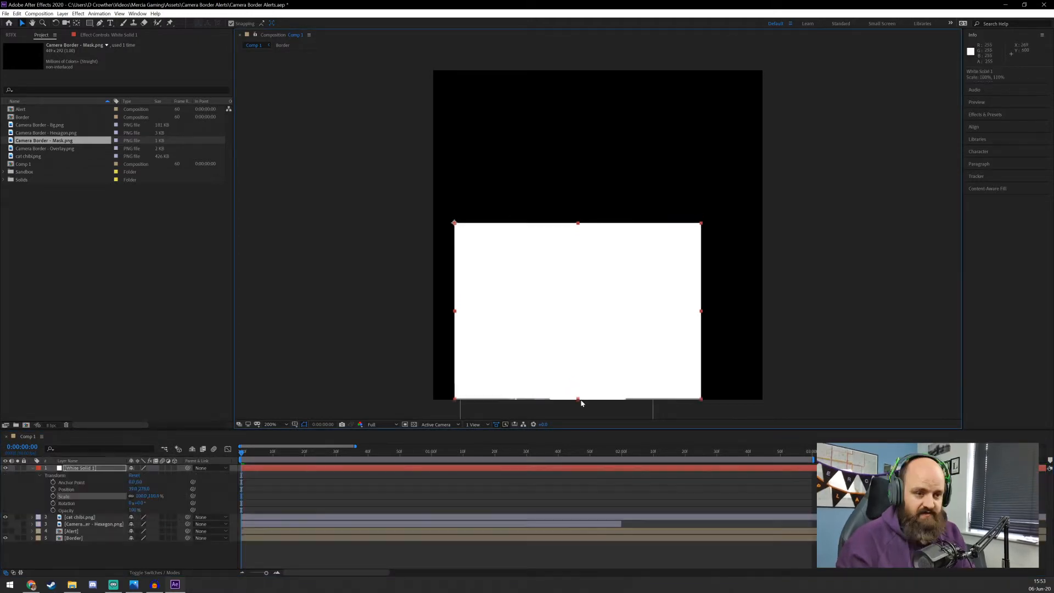
pyautogui.moveTo(581, 399); pyautogui.dragTo(581, 402)
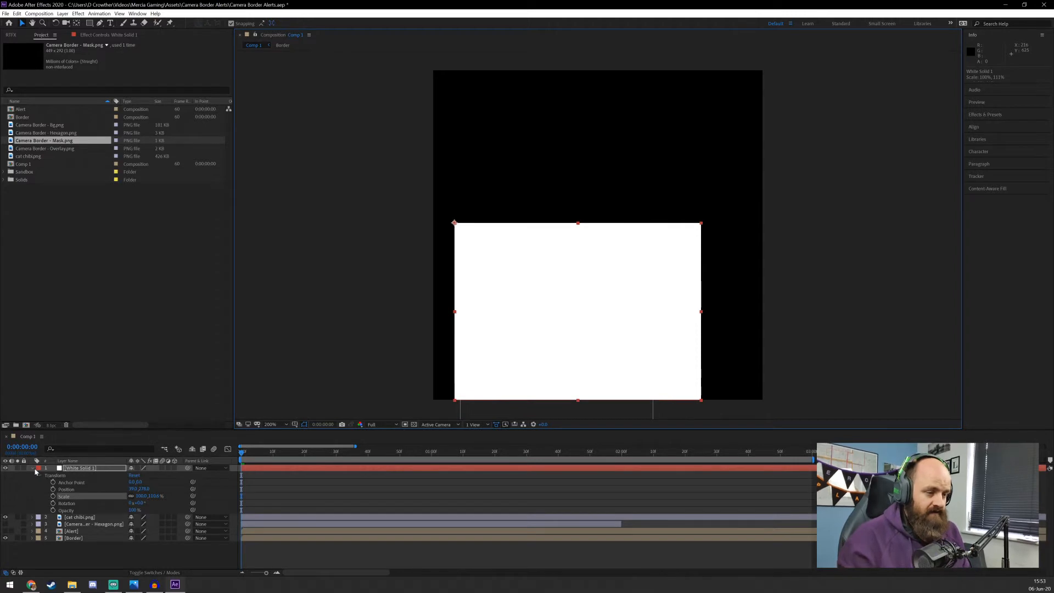
pyautogui.click(290, 358)
pyautogui.press('space')
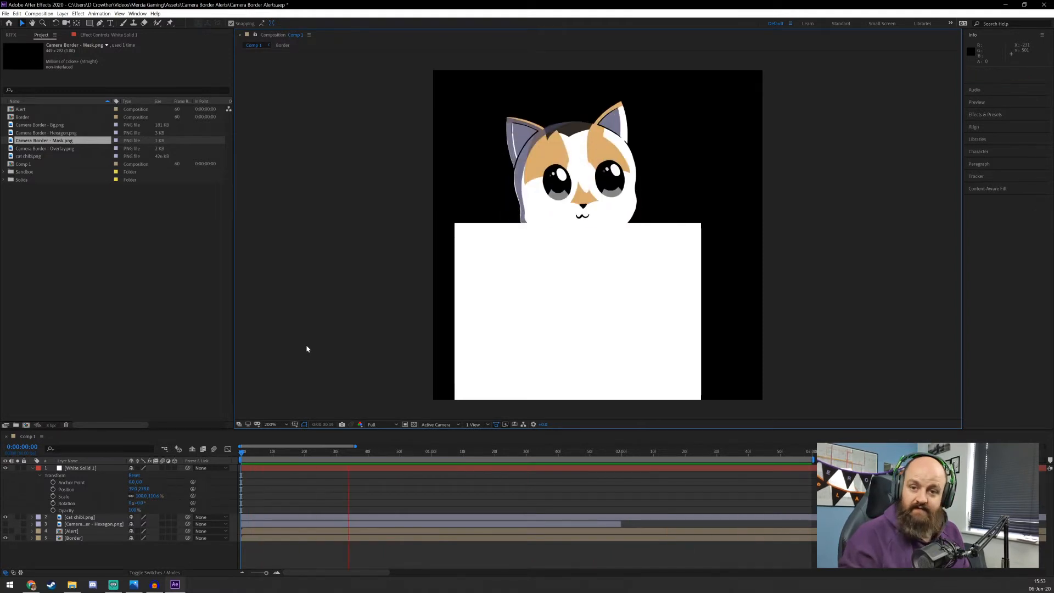
# Set the white solid layer's blending mode to Silhouette Alpha and preview the cat popping up
pyautogui.click(80, 445)
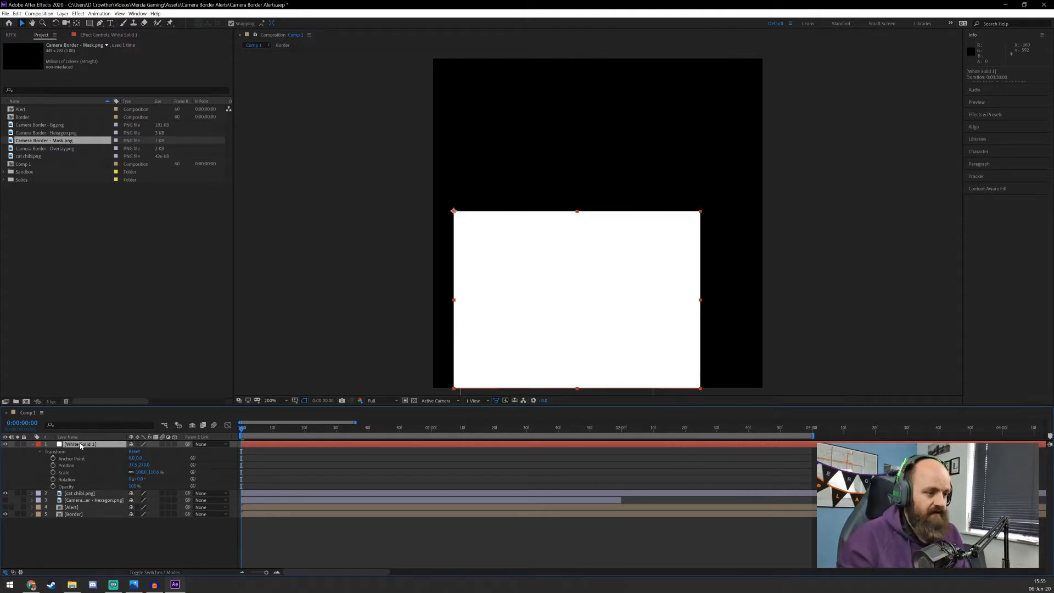
pyautogui.rightClick(80, 446)
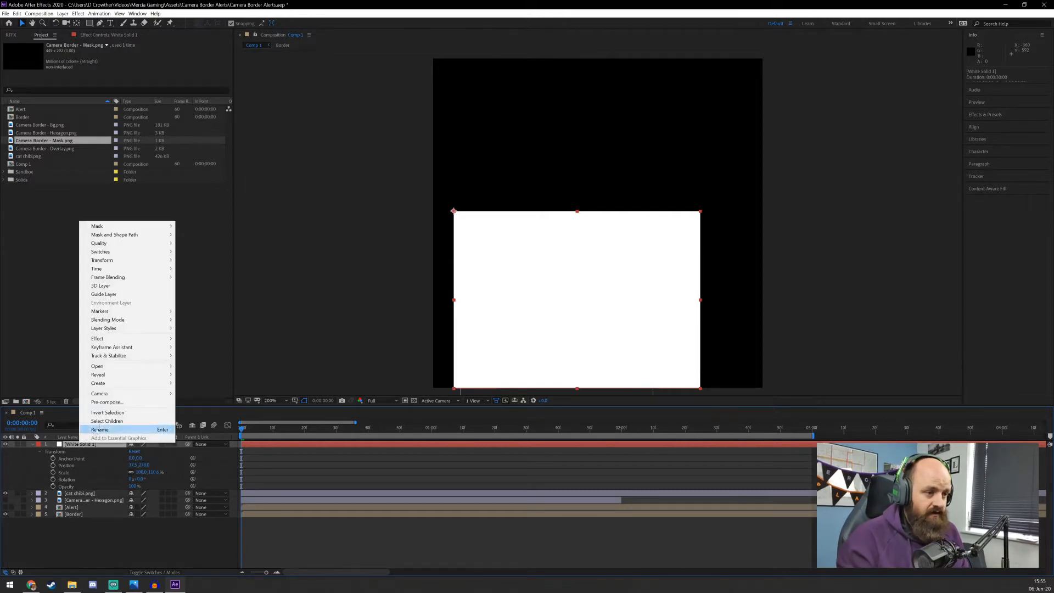
pyautogui.moveTo(165, 319)
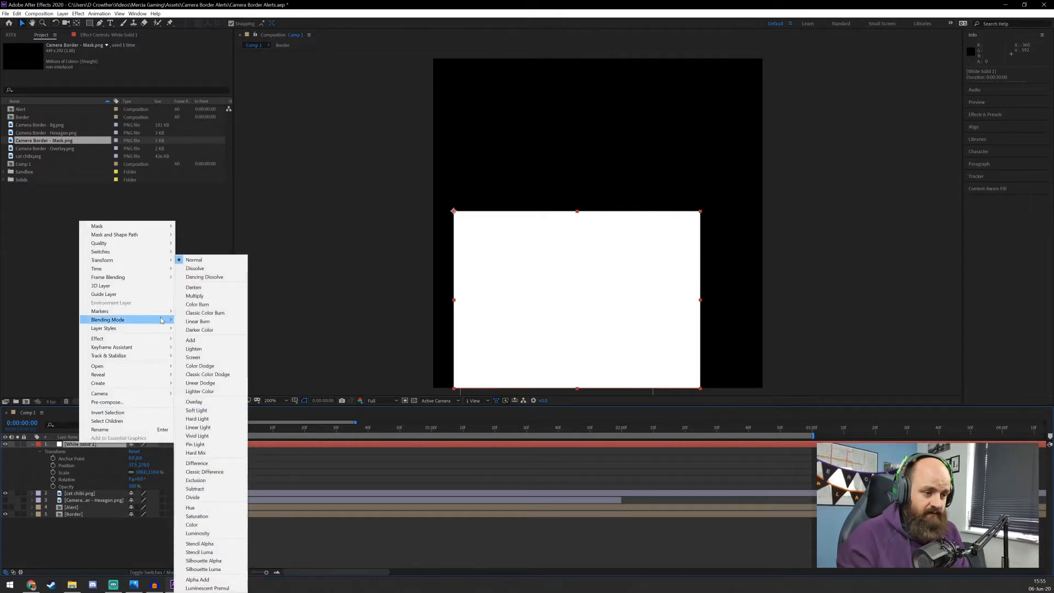
pyautogui.click(225, 562)
pyautogui.click(283, 429)
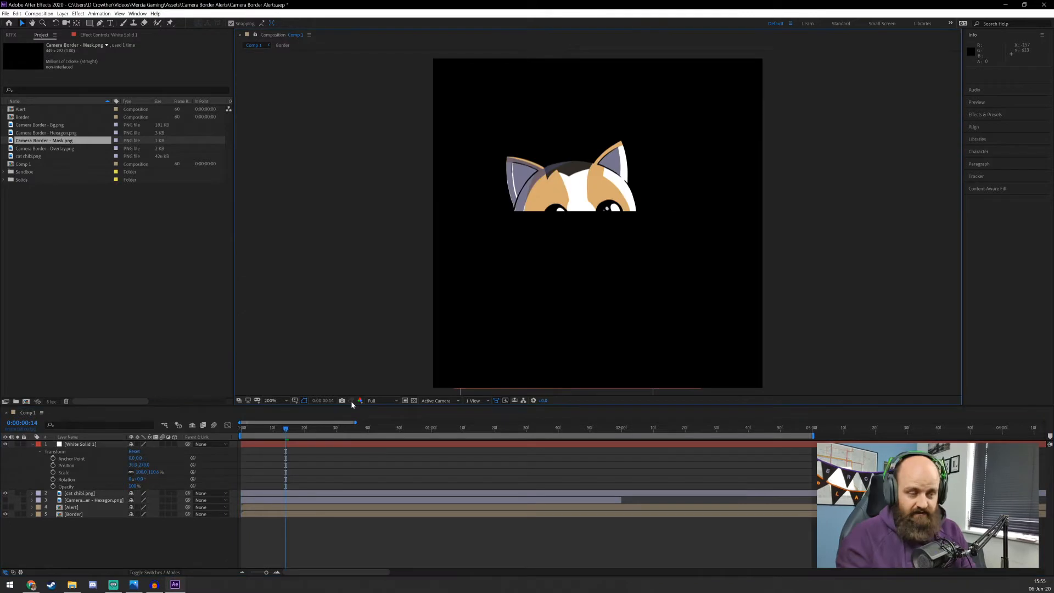
pyautogui.press('Home')
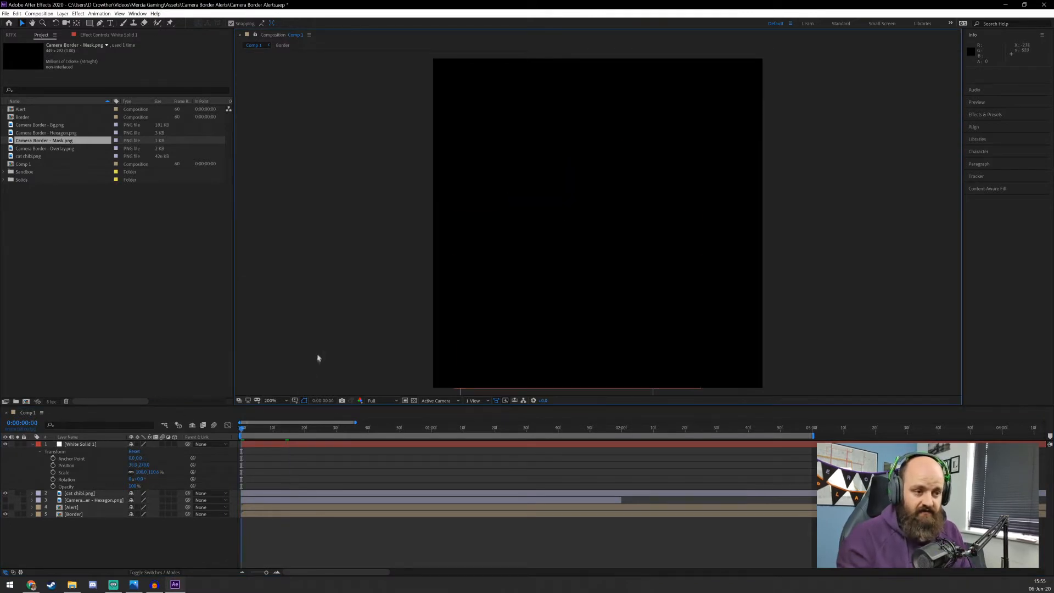
pyautogui.press('space')
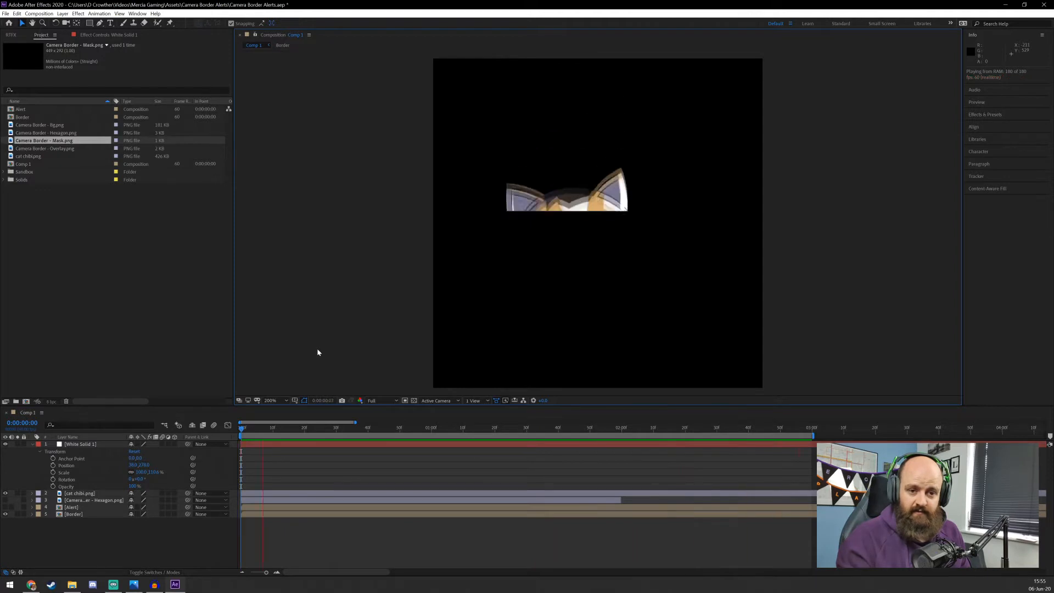
pyautogui.press('space')
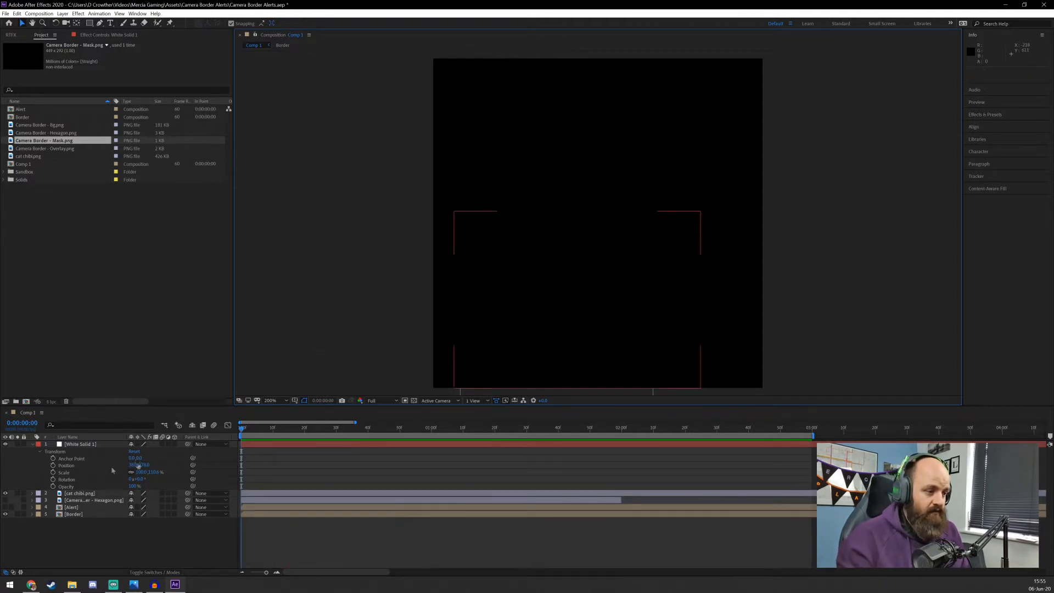
# Pre-compose the cat and white solid layers together as "Sansa" and preview the result with the camera border
pyautogui.click(32, 444)
pyautogui.click(77, 451)
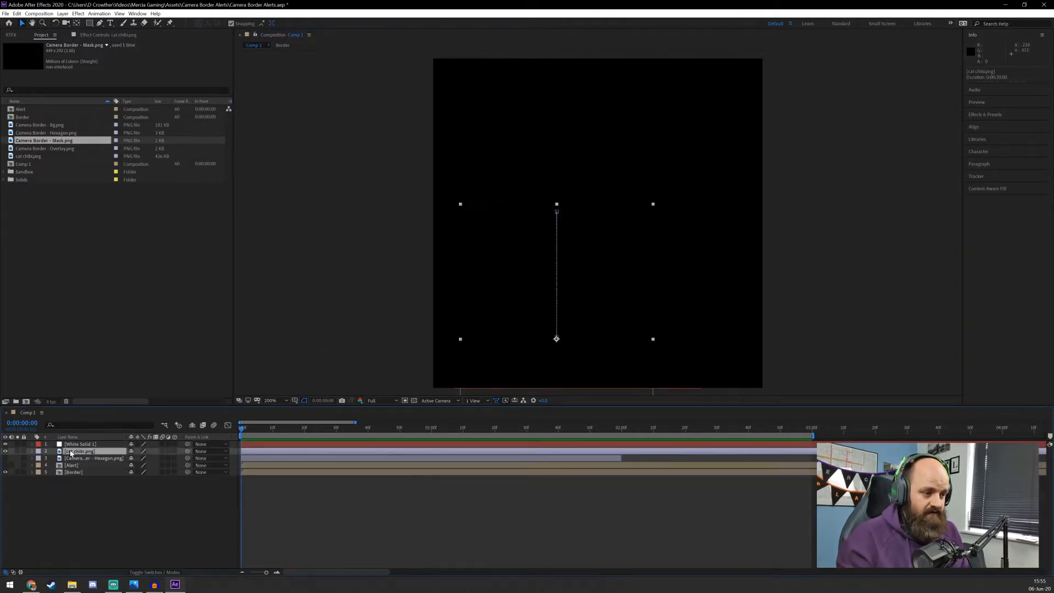
pyautogui.keyDown('shift'); pyautogui.click(83, 445); pyautogui.keyUp('shift')
pyautogui.rightClick(82, 444)
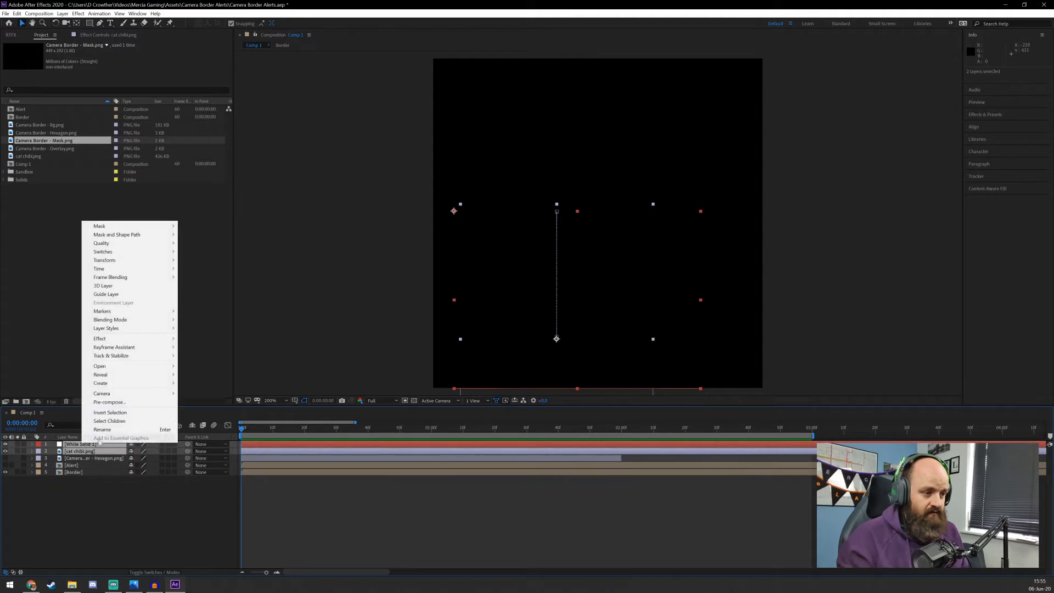
pyautogui.click(110, 405)
pyautogui.write('Sansa')
pyautogui.press('Return')
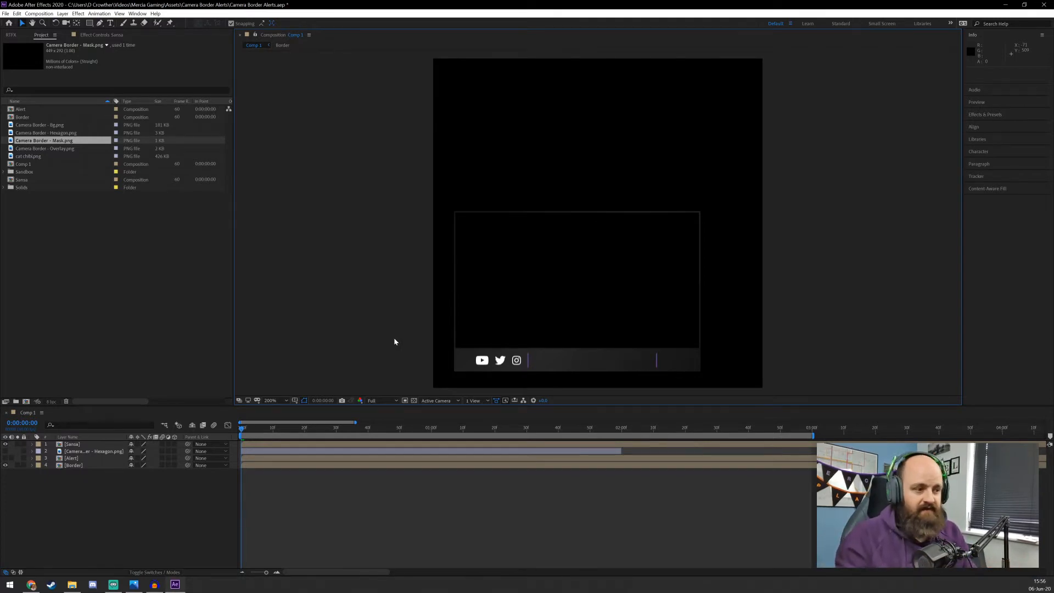
pyautogui.press('space')
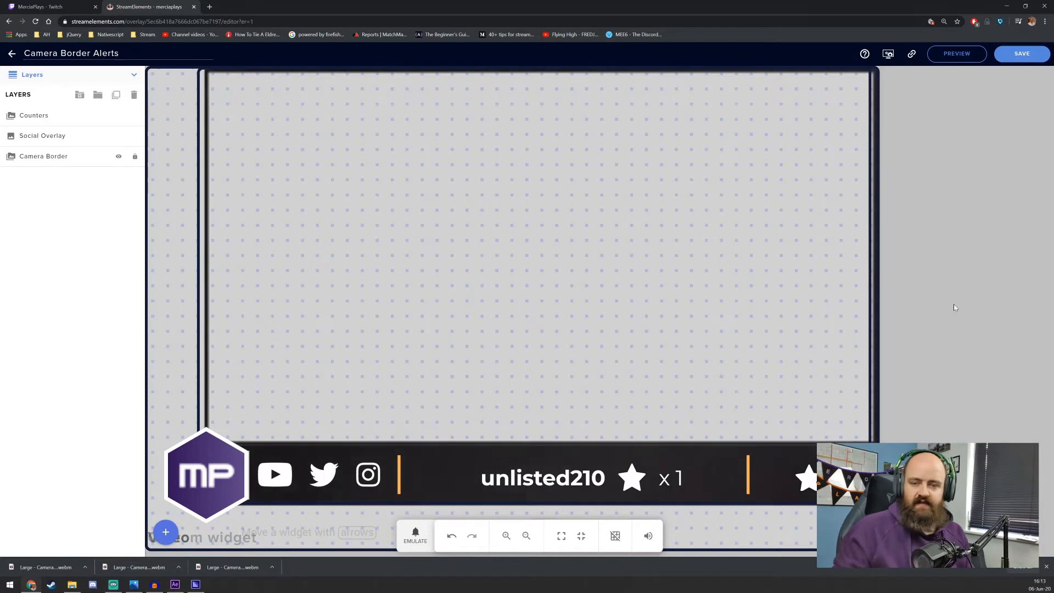
# Return to the StreamElements overlay list and set the Camera Border Alerts overlay's resolution to 600 by 600 pixels
pyautogui.click(455, 294)
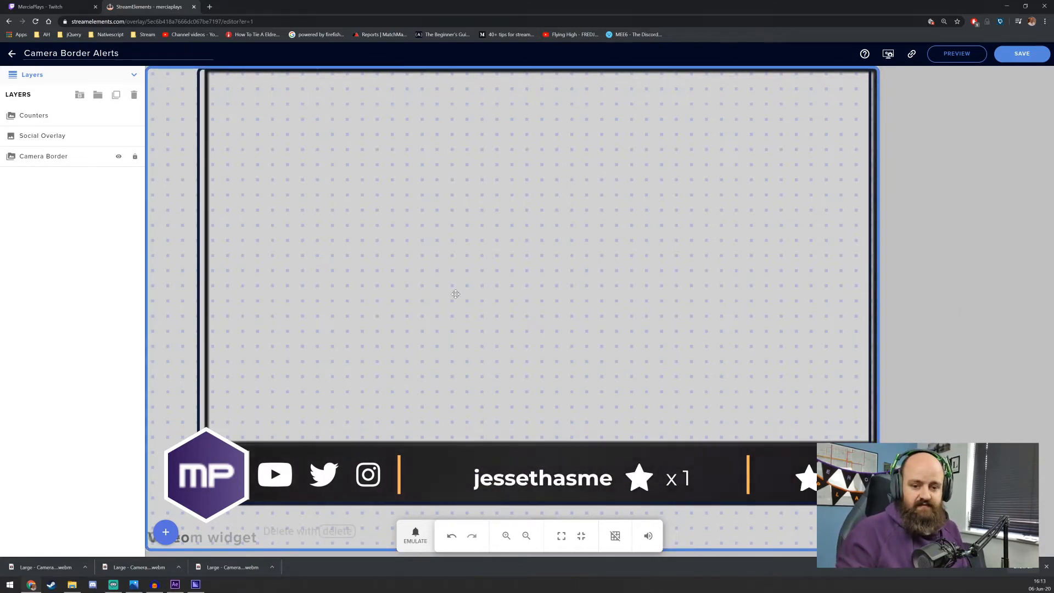
pyautogui.click(1046, 567)
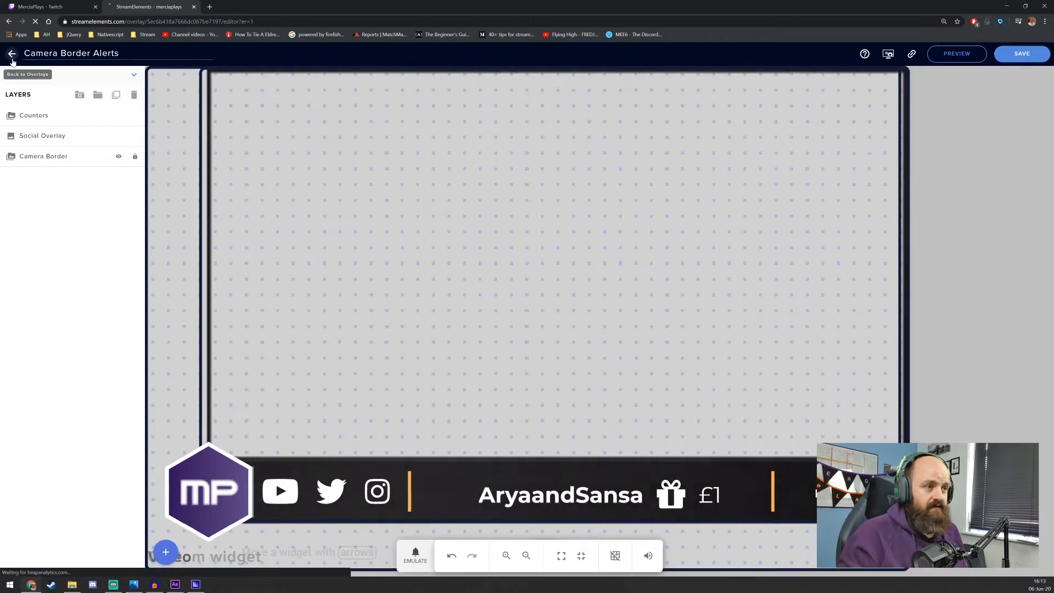
pyautogui.click(12, 54)
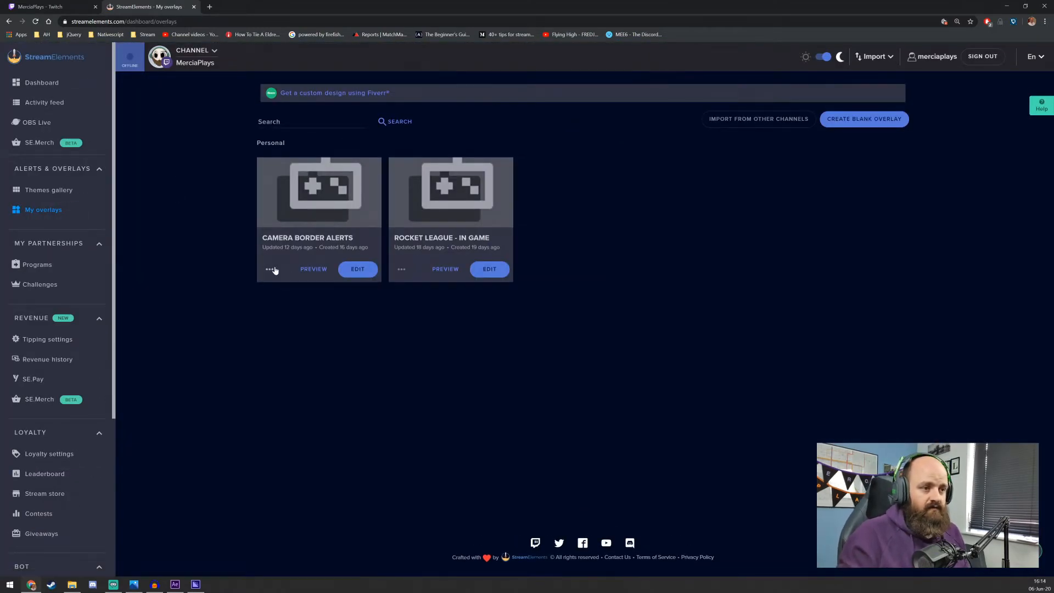
pyautogui.click(270, 269)
pyautogui.click(287, 314)
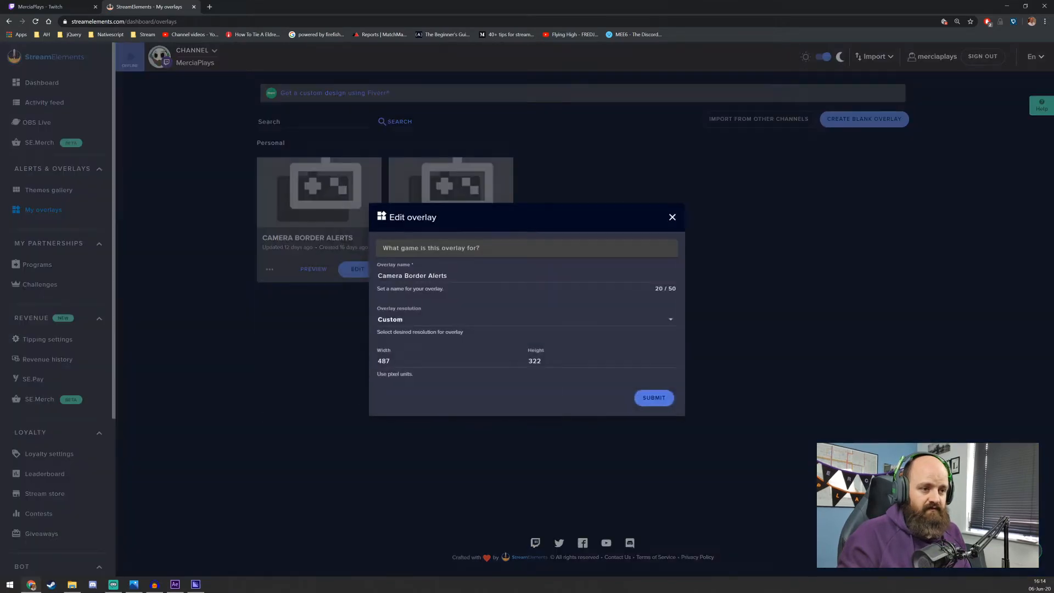
pyautogui.doubleClick(384, 361)
pyautogui.write('600')
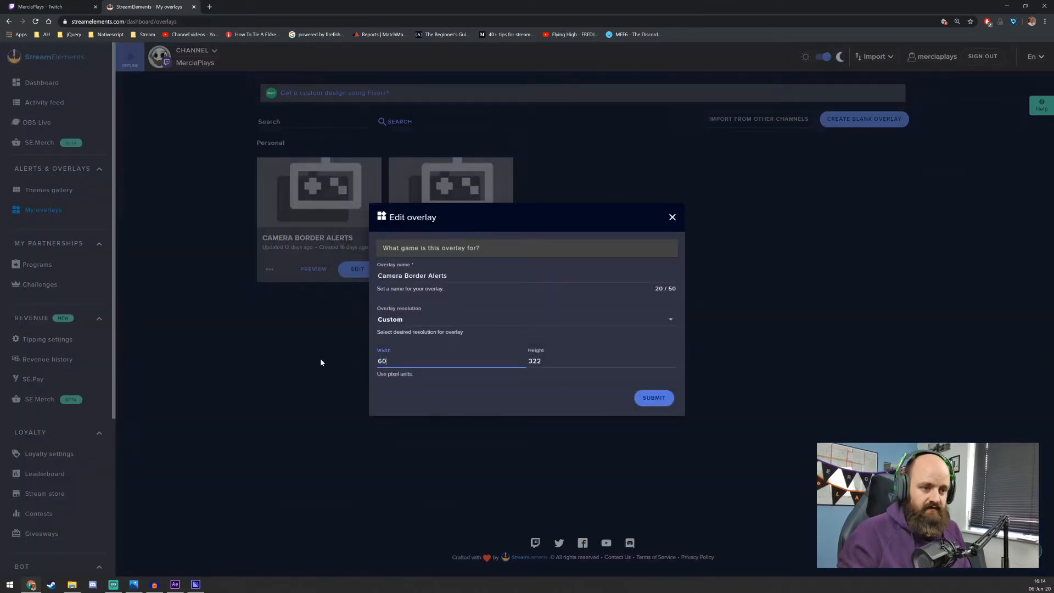
pyautogui.press('Tab')
pyautogui.write('600')
pyautogui.press('Tab')
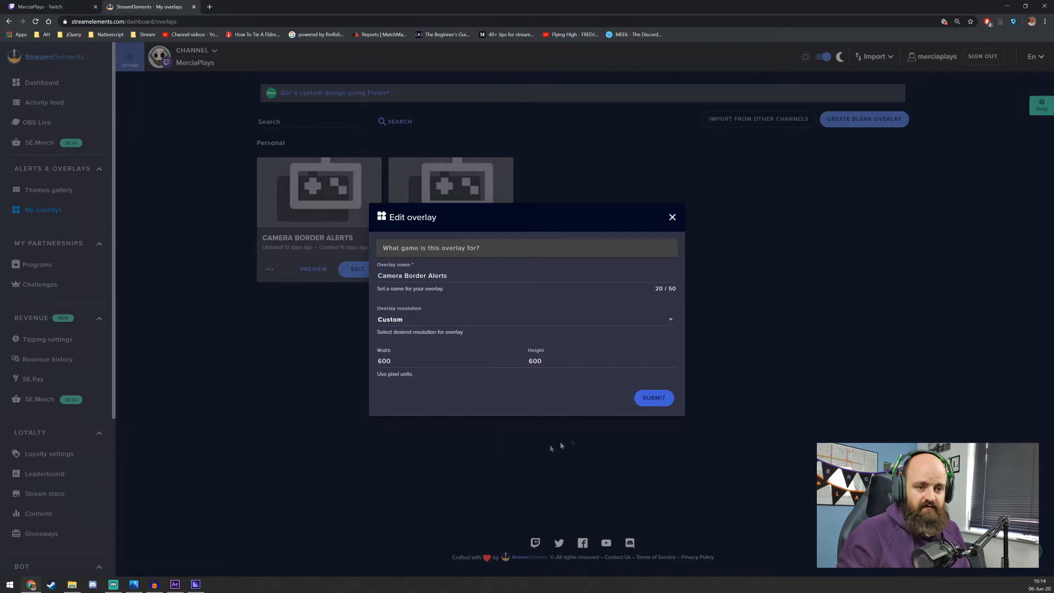
pyautogui.click(652, 405)
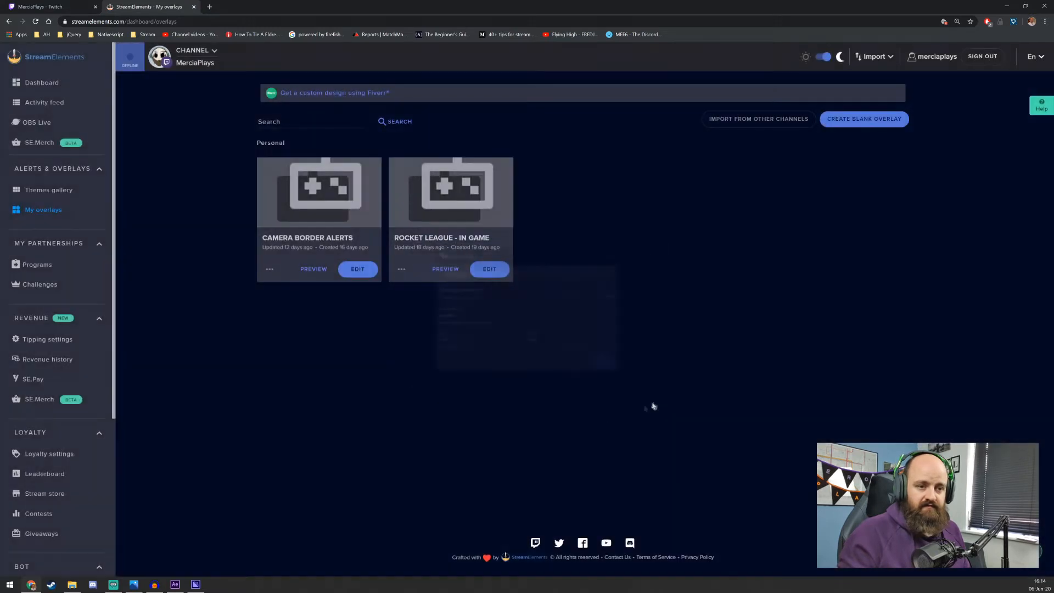
# Open the Camera Border Alerts overlay for editing and show the settings of the camera border's video widget
pyautogui.click(356, 277)
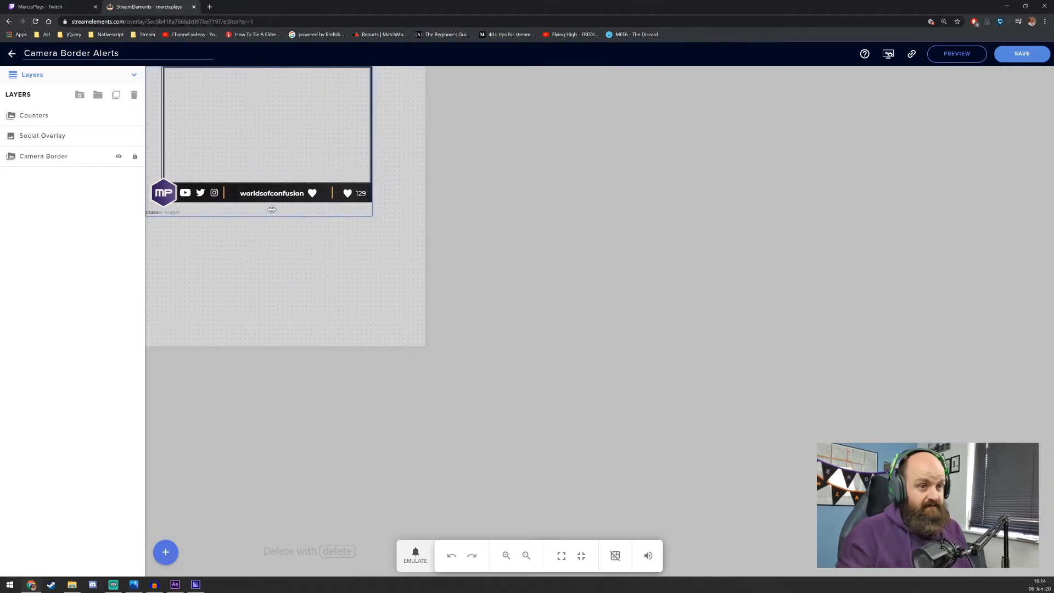
pyautogui.click(272, 210)
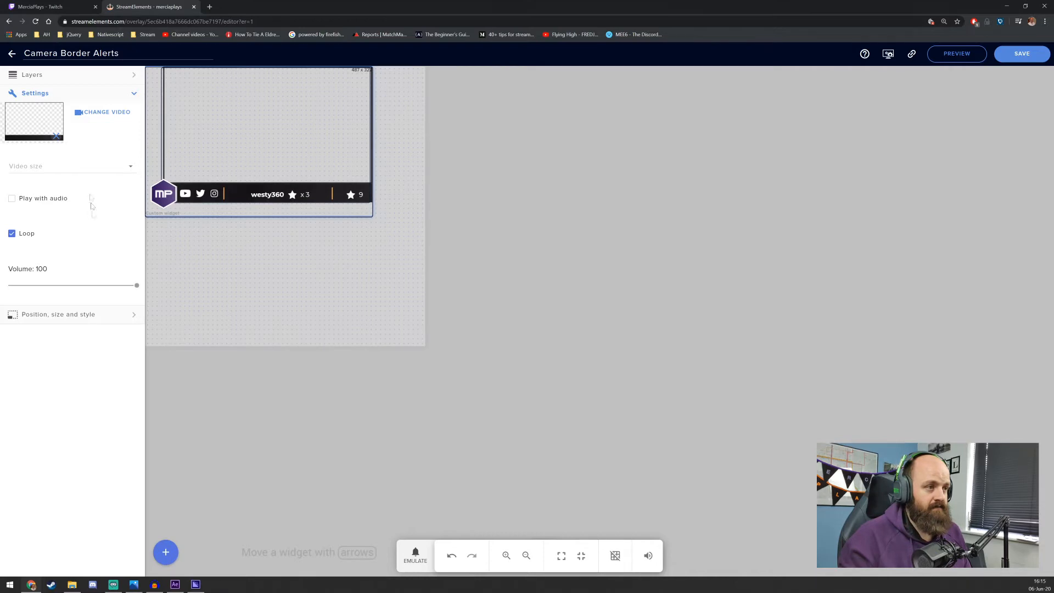
# Upload the Bg .webm file from the Camera Border Alerts folder and use it as the camera border widget's video
pyautogui.click(98, 120)
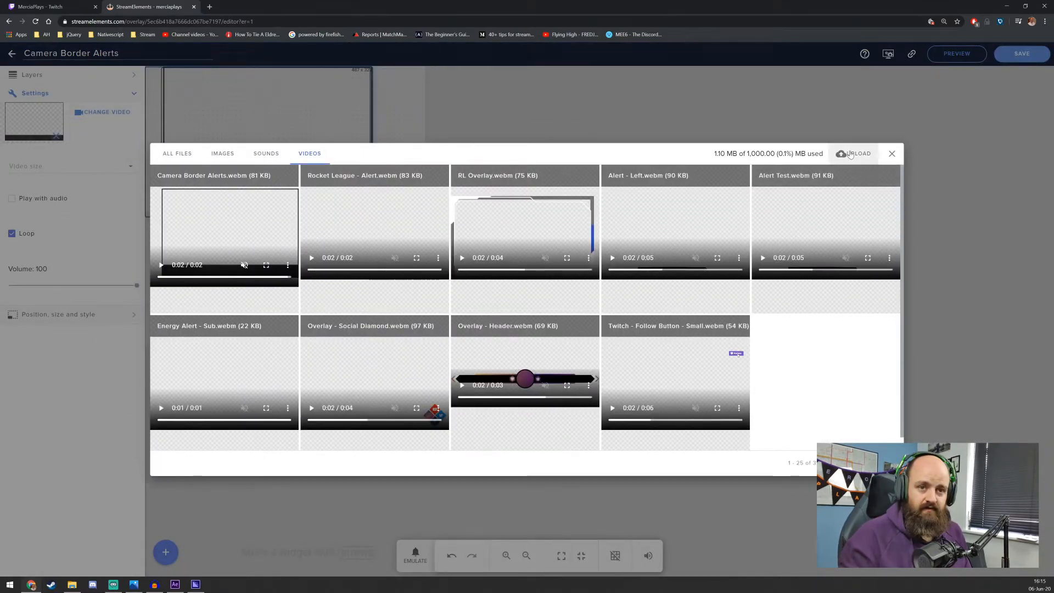
pyautogui.click(854, 153)
pyautogui.click(508, 347)
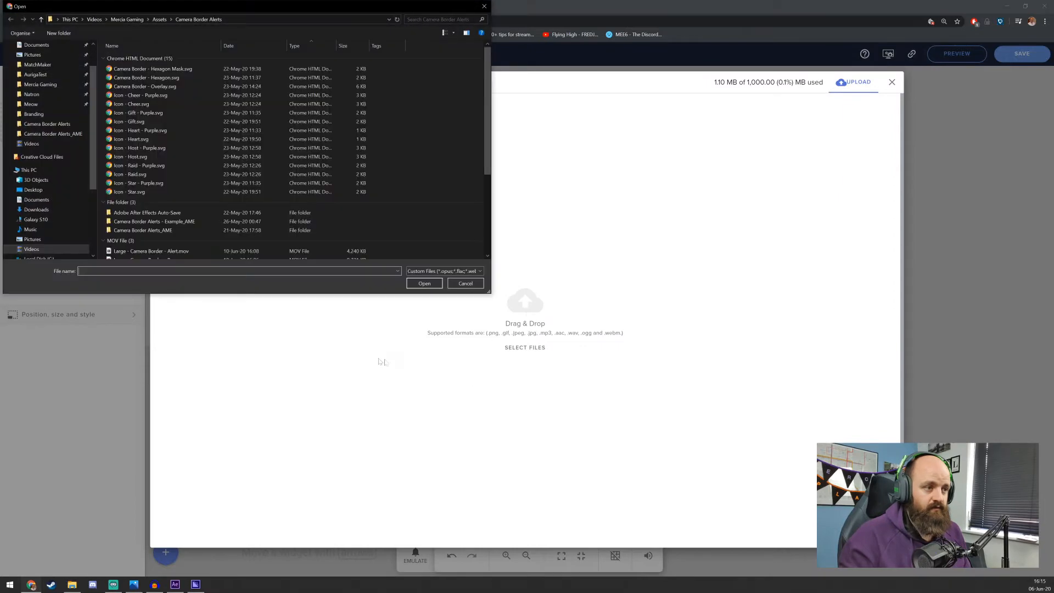
pyautogui.click(488, 209)
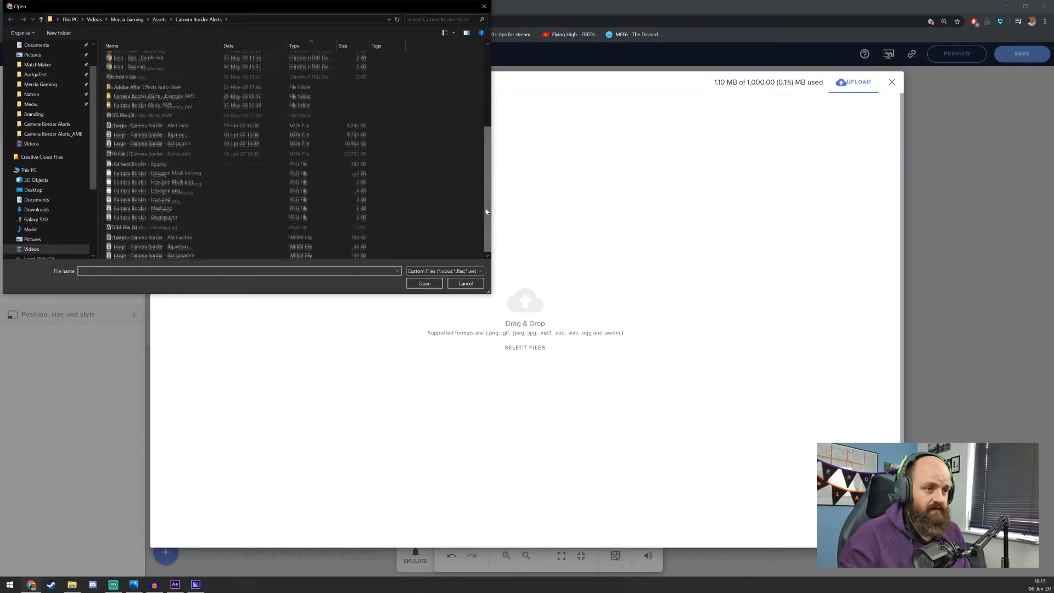
pyautogui.doubleClick(157, 245)
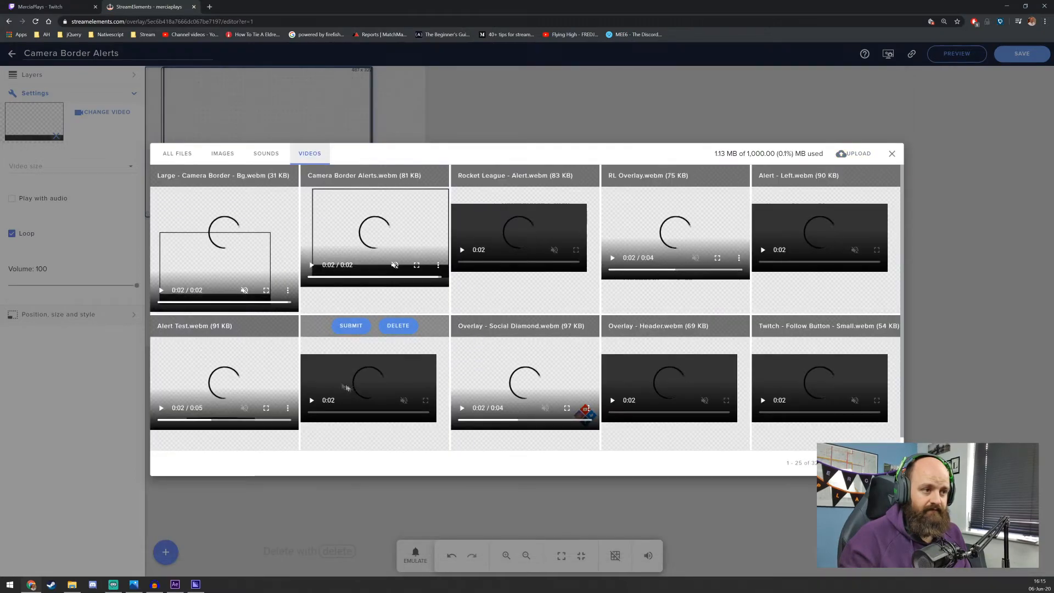
pyautogui.click(204, 176)
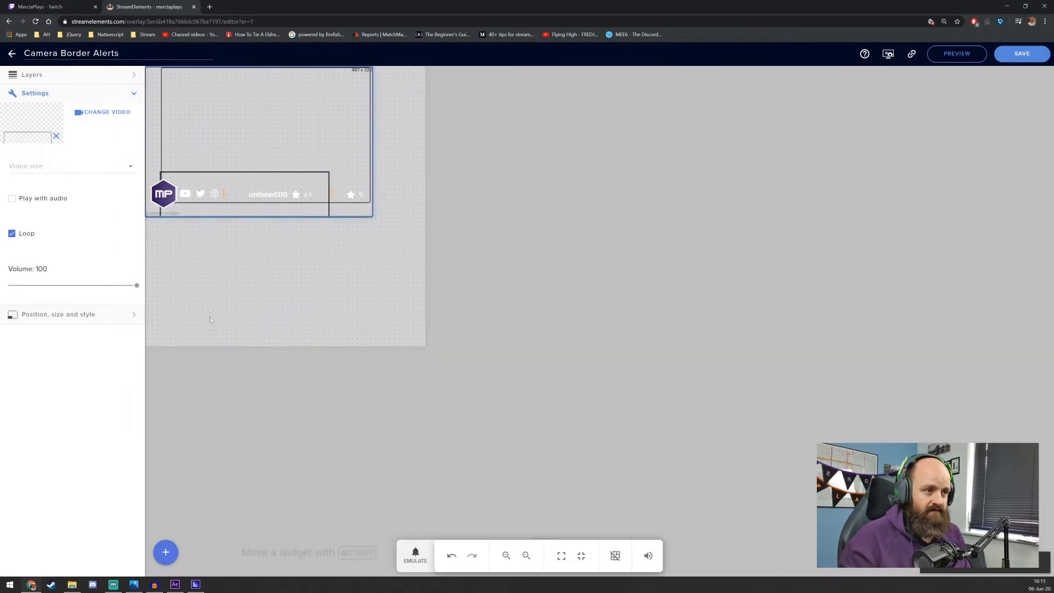
# Resize the camera border video widget to 600 by 600 px and center it in the overlay
pyautogui.click(77, 315)
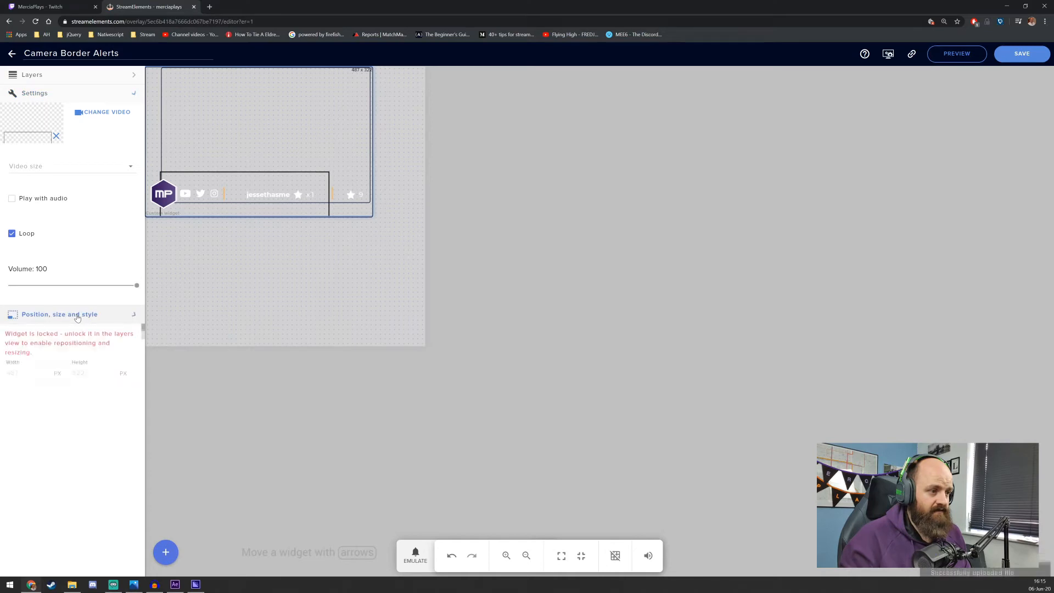
pyautogui.write('600')
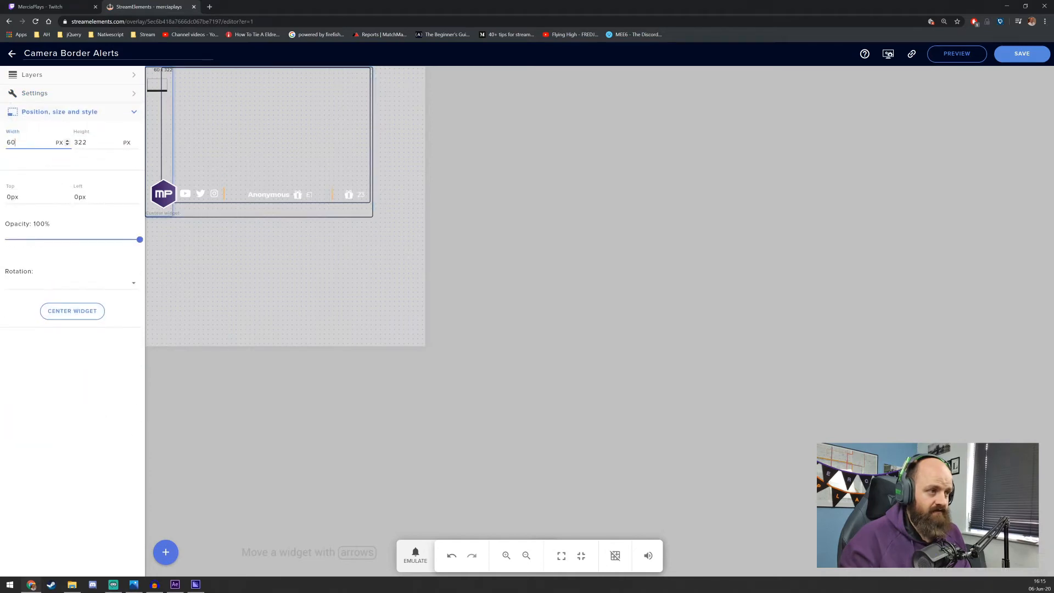
pyautogui.press('Tab')
pyautogui.write('600')
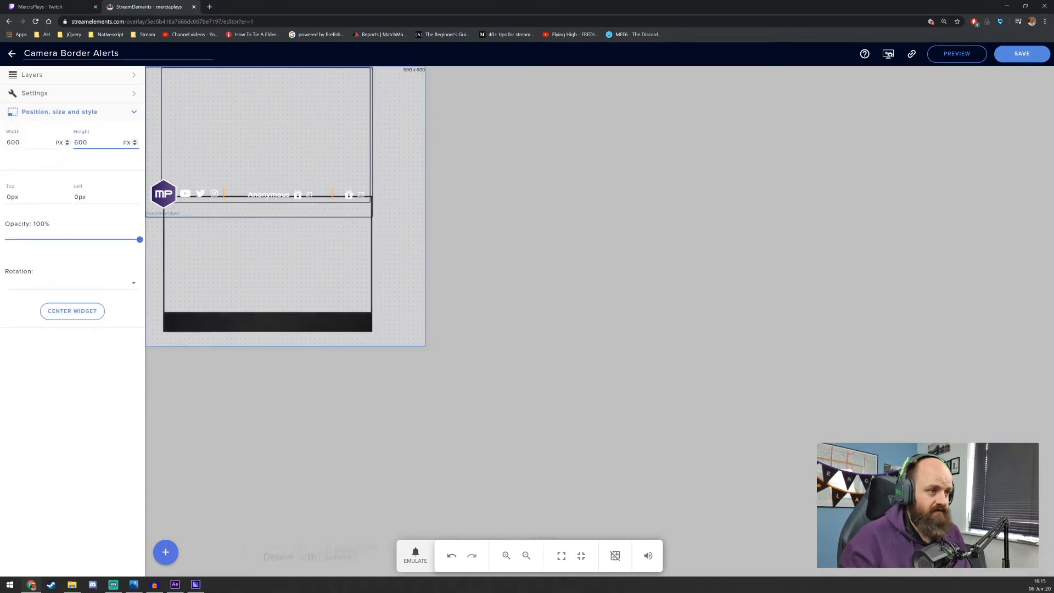
pyautogui.click(72, 311)
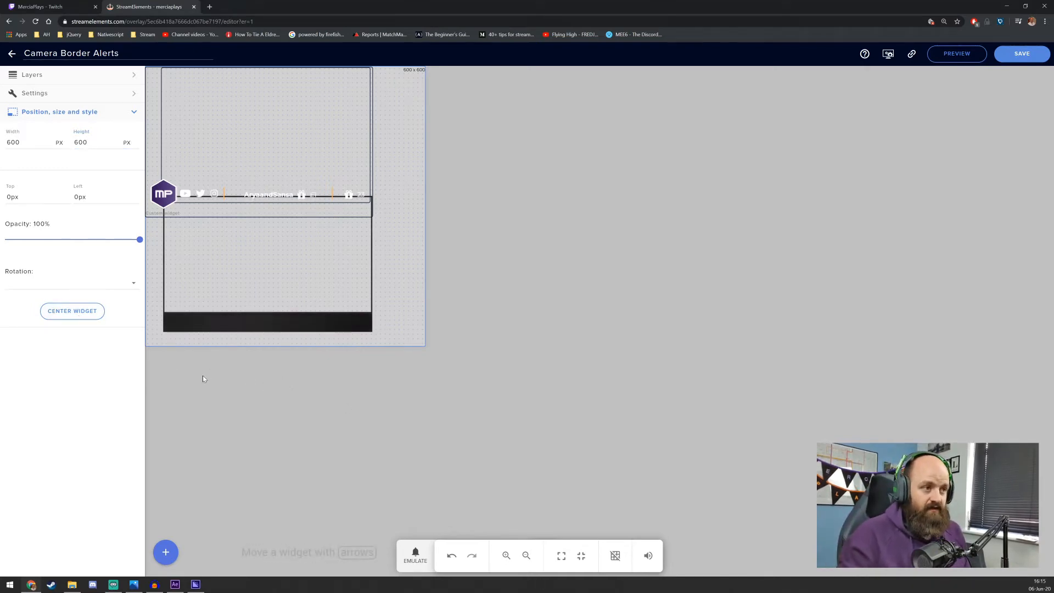
# Hide the Counters layer and move the Social Overlay image down to line up with the new camera border
pyautogui.click(150, 204)
pyautogui.click(31, 74)
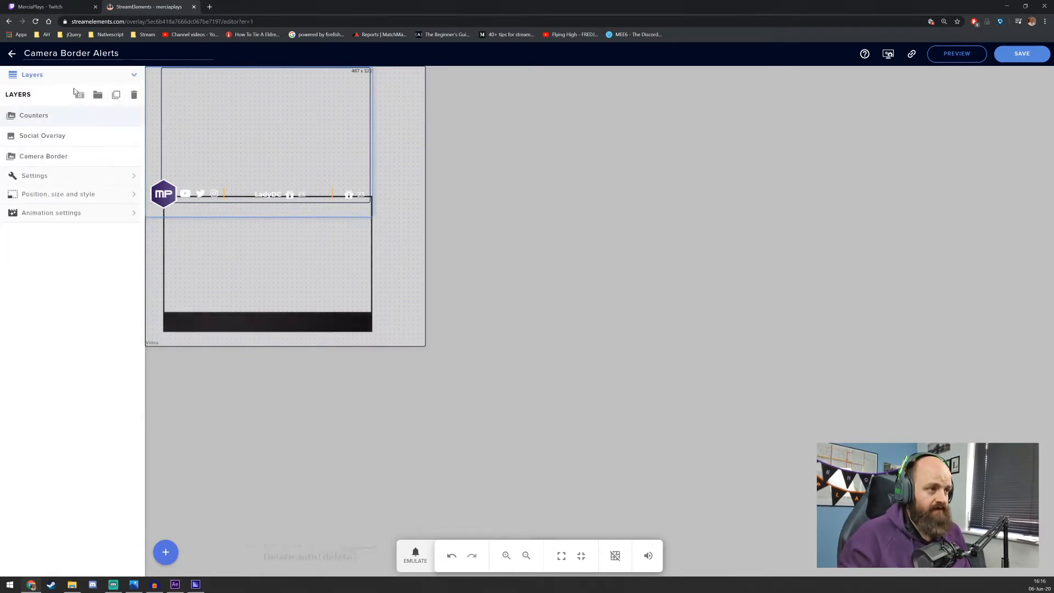
pyautogui.click(119, 117)
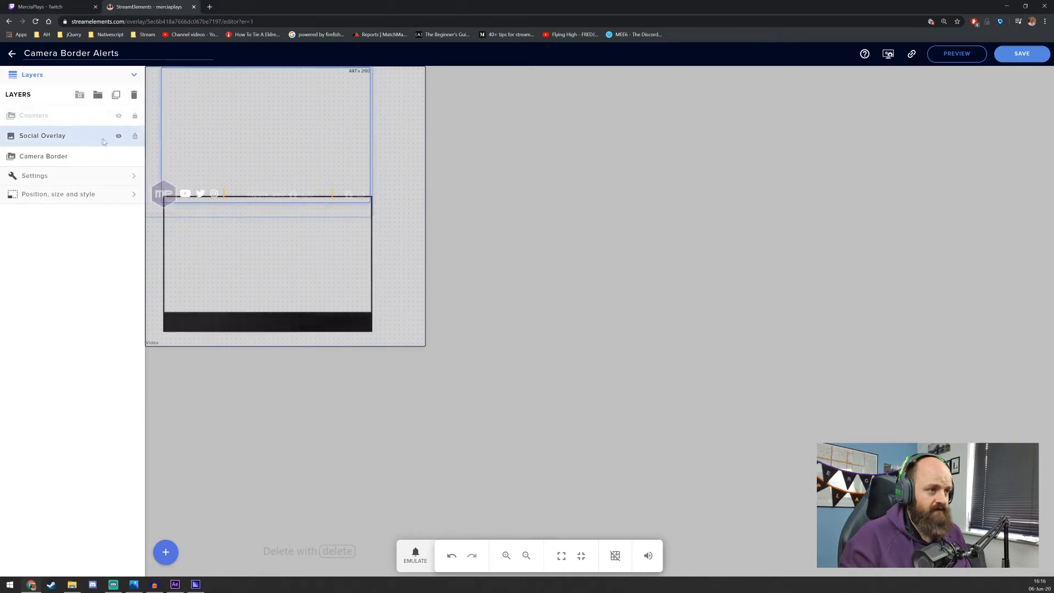
pyautogui.click(119, 138)
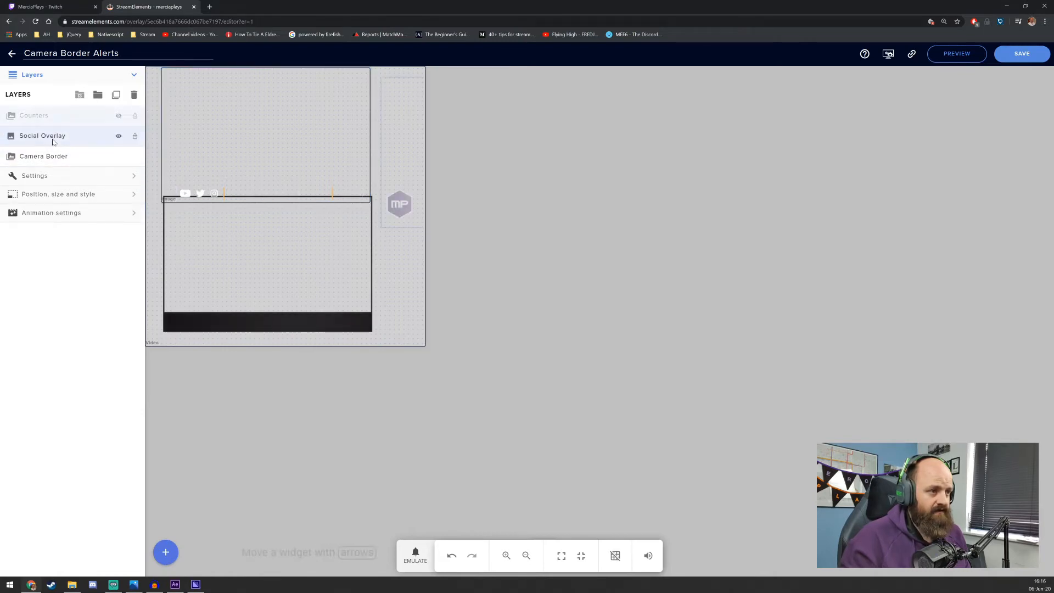
pyautogui.click(53, 139)
pyautogui.moveTo(167, 157); pyautogui.dragTo(169, 284)
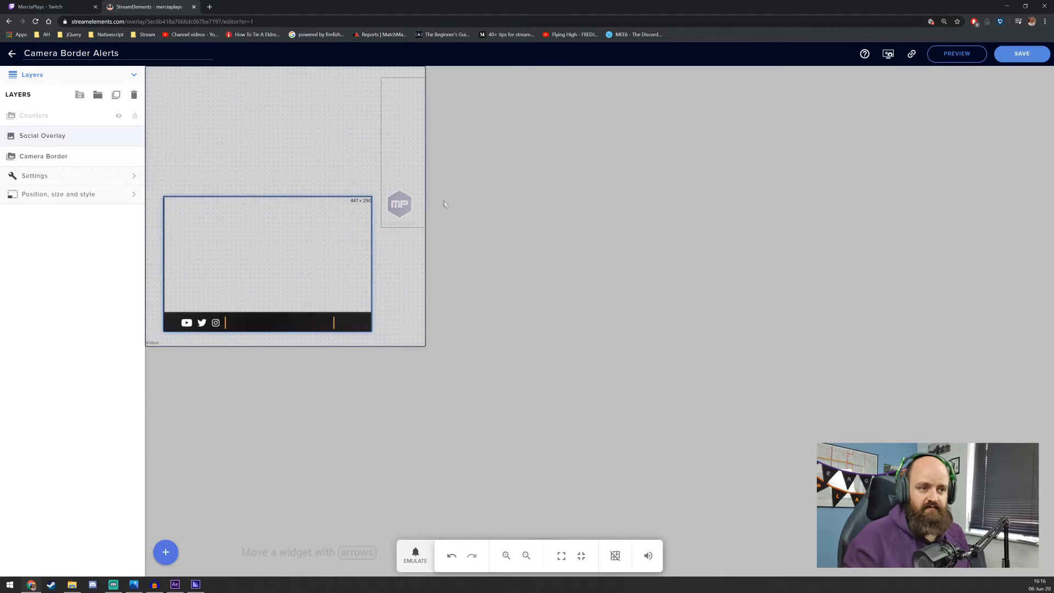
# Resize the Counters widget to 600 by 600 px
pyautogui.click(400, 203)
pyautogui.moveTo(399, 204); pyautogui.dragTo(169, 318)
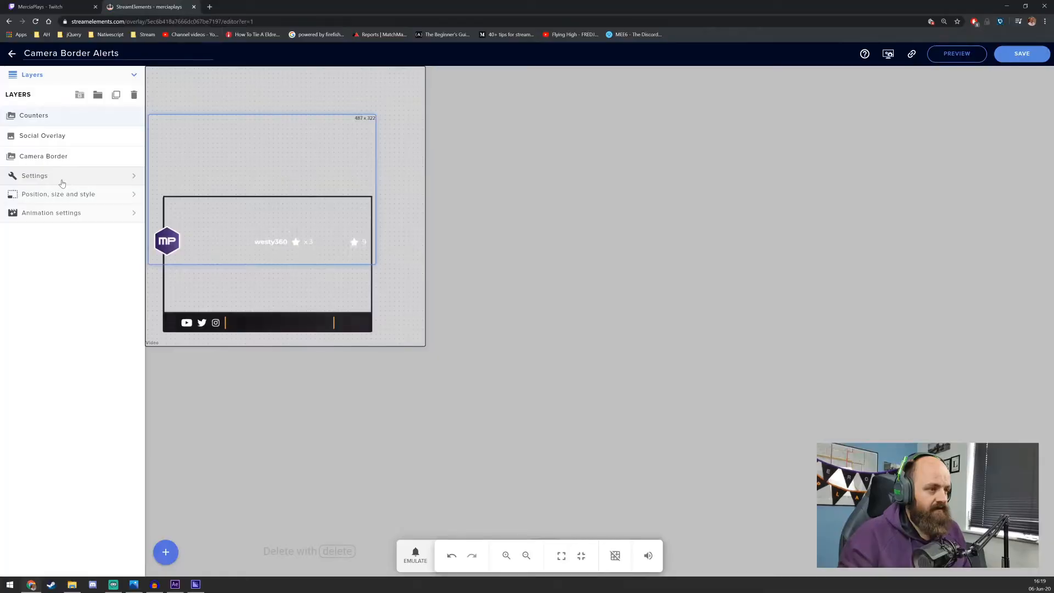
pyautogui.click(62, 177)
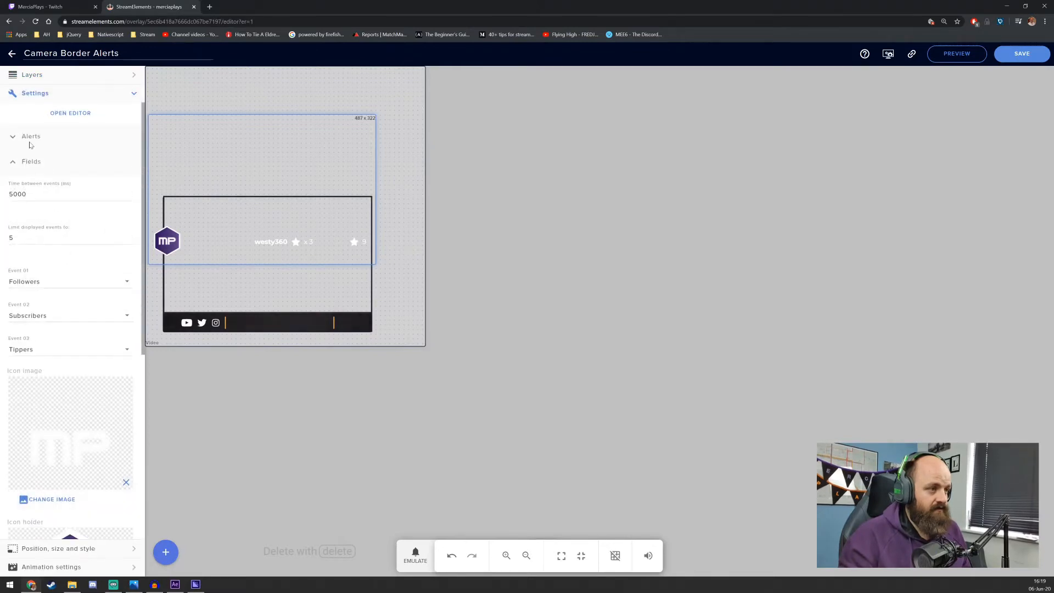
pyautogui.click(12, 164)
pyautogui.click(30, 184)
pyautogui.doubleClick(38, 148)
pyautogui.write('600')
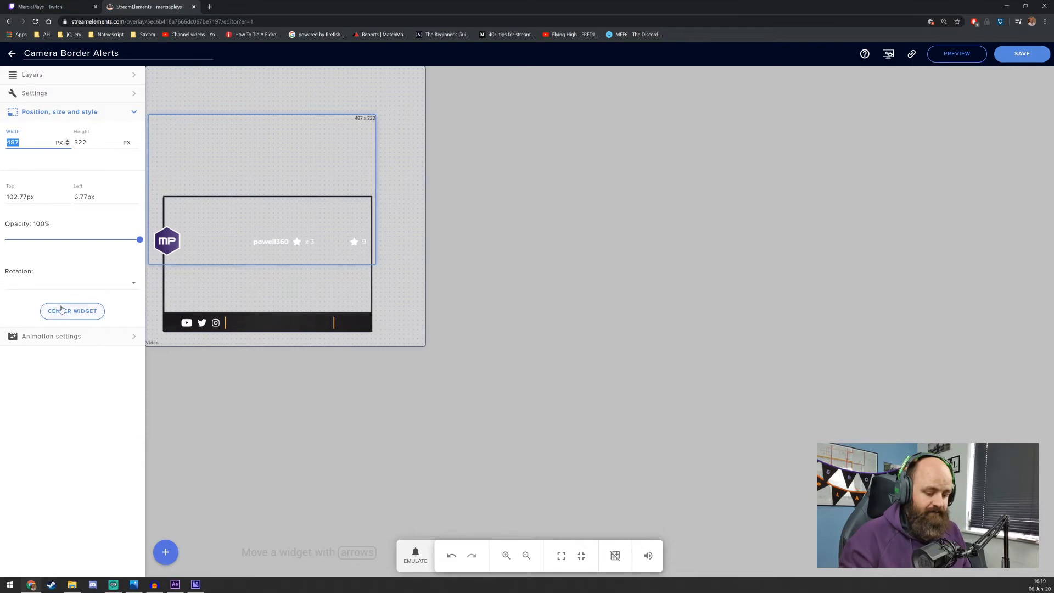
pyautogui.press('Tab')
pyautogui.write('600')
pyautogui.press('Tab')
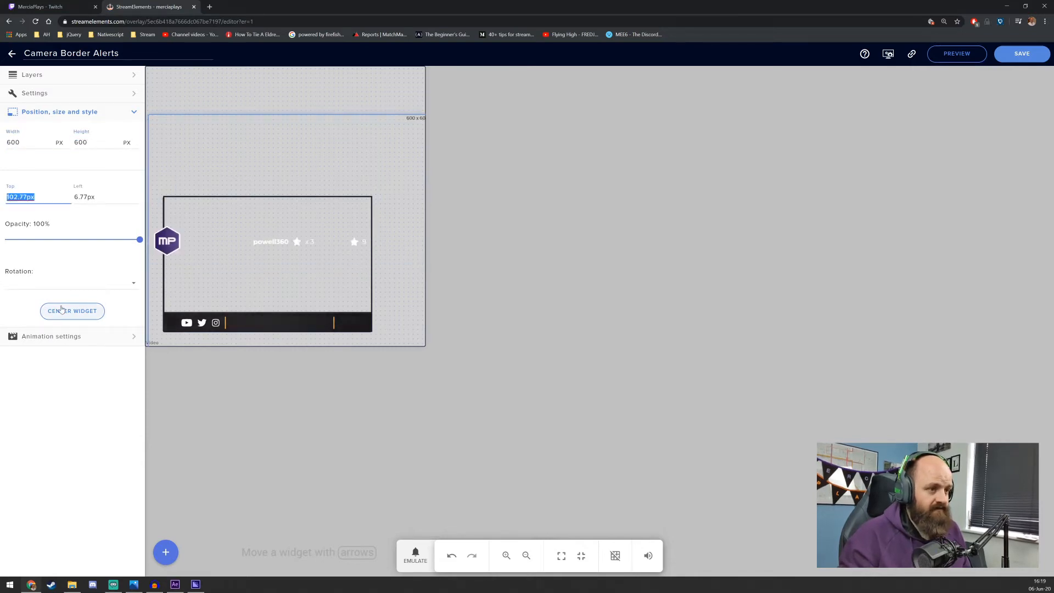
# Set the Counters widget's top and left positions to 0
pyautogui.write('0')
pyautogui.press('Tab')
pyautogui.write('0')
pyautogui.press('Tab')
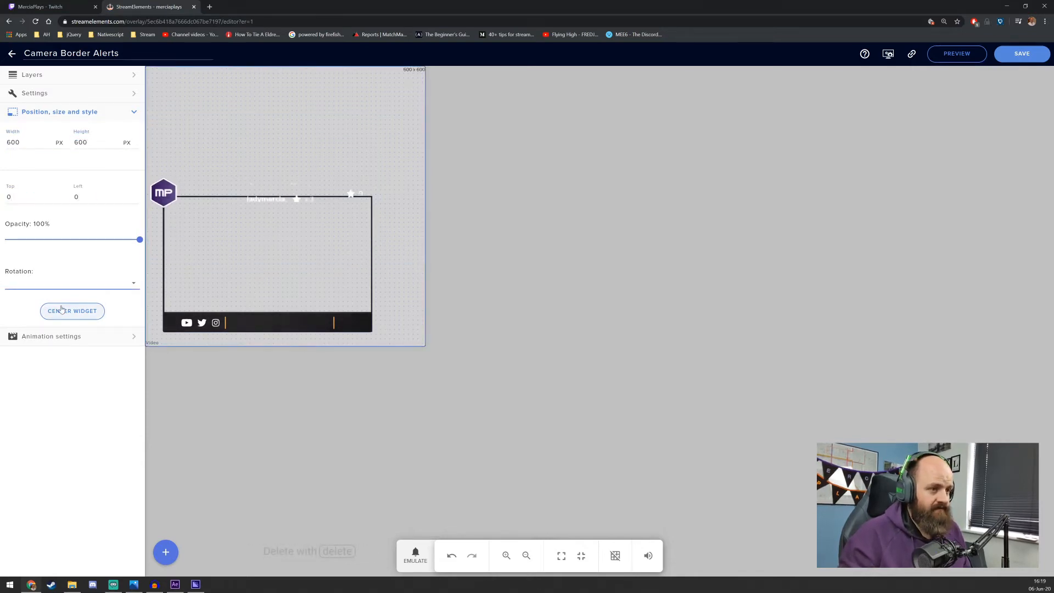
# Expand the Counters widget's fields and emulate a follower event to check how the alert plays inside the border
pyautogui.click(83, 95)
pyautogui.click(71, 77)
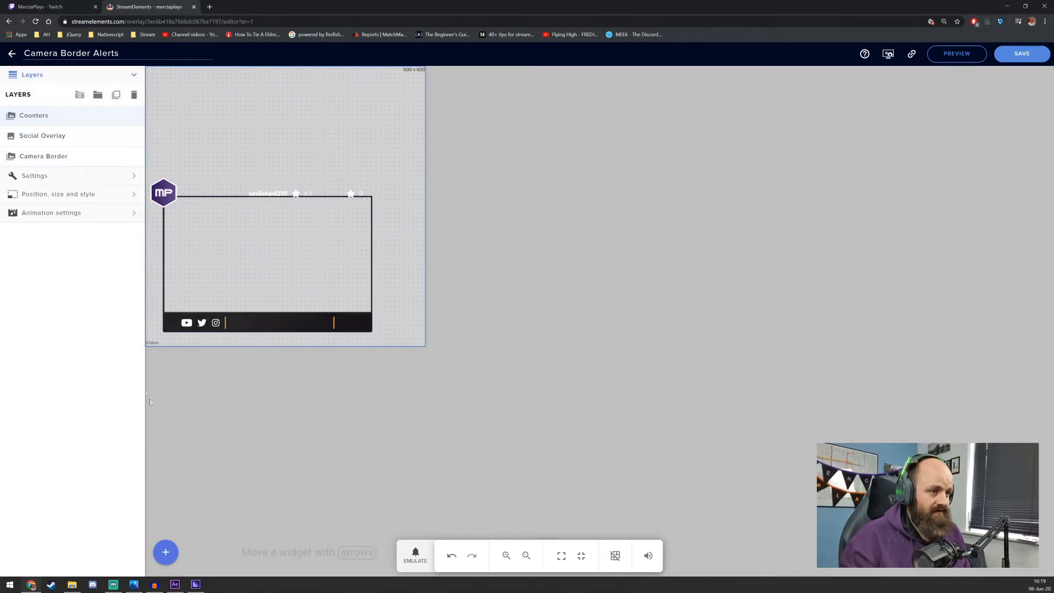
pyautogui.click(34, 176)
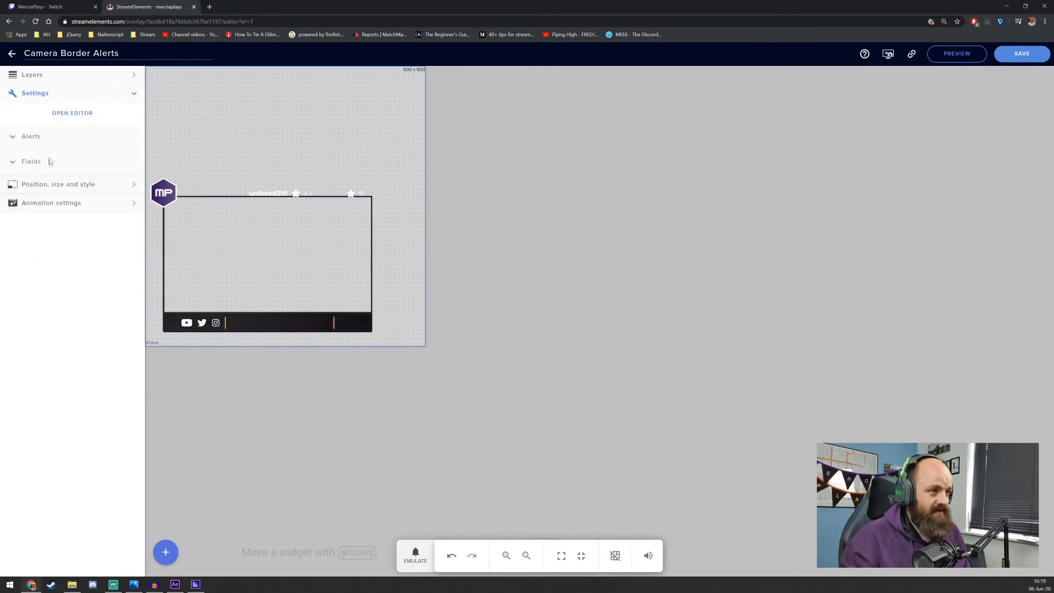
pyautogui.click(48, 161)
pyautogui.click(415, 554)
pyautogui.click(446, 394)
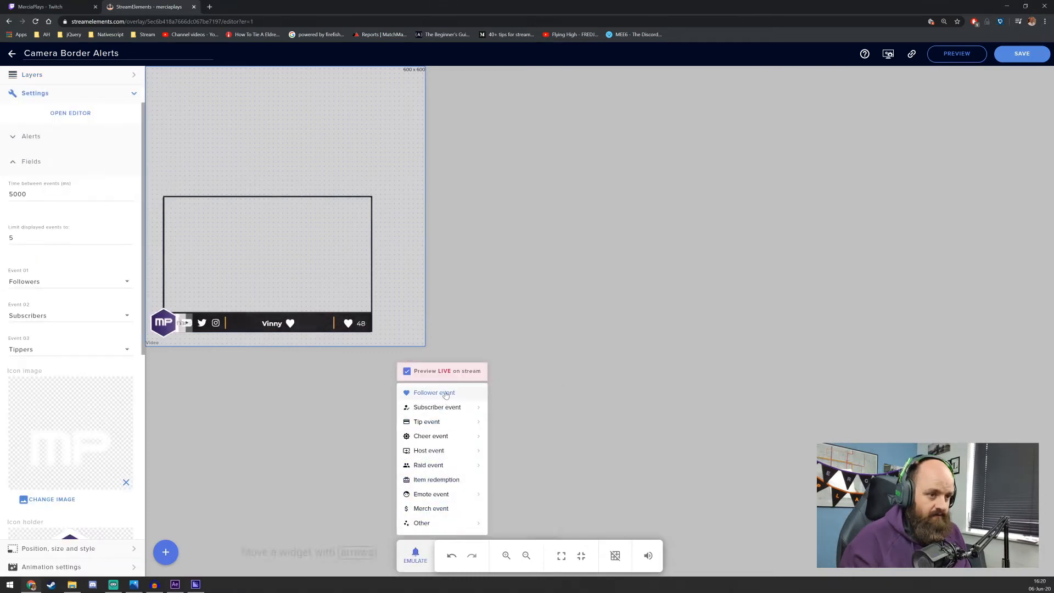
pyautogui.click(490, 330)
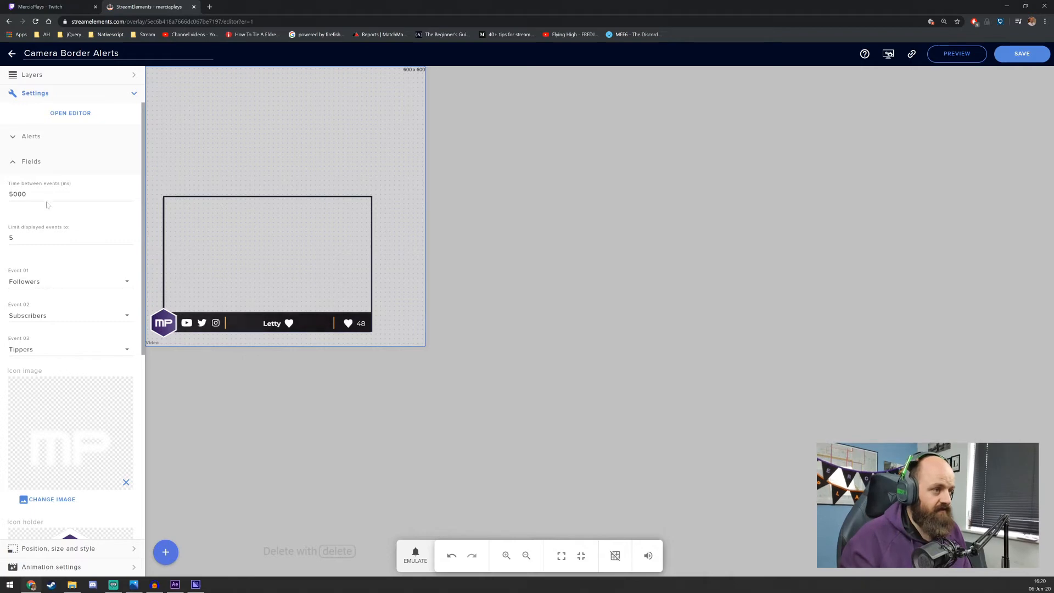
# Open the Counters widget's code editor, then emulate another follower event in the overlay and close the text search
pyautogui.click(71, 113)
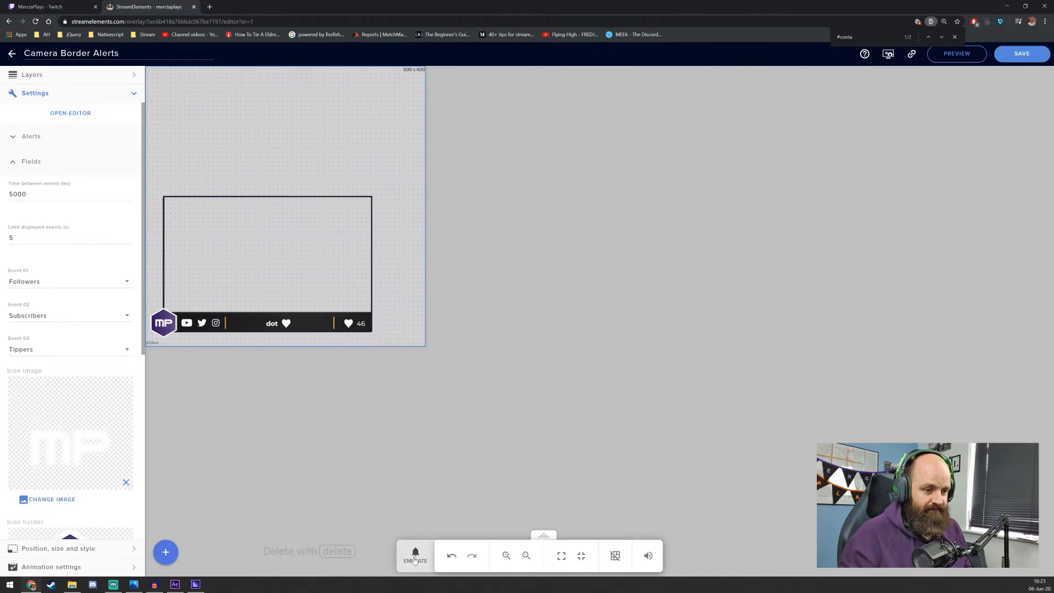
pyautogui.click(416, 555)
pyautogui.click(434, 393)
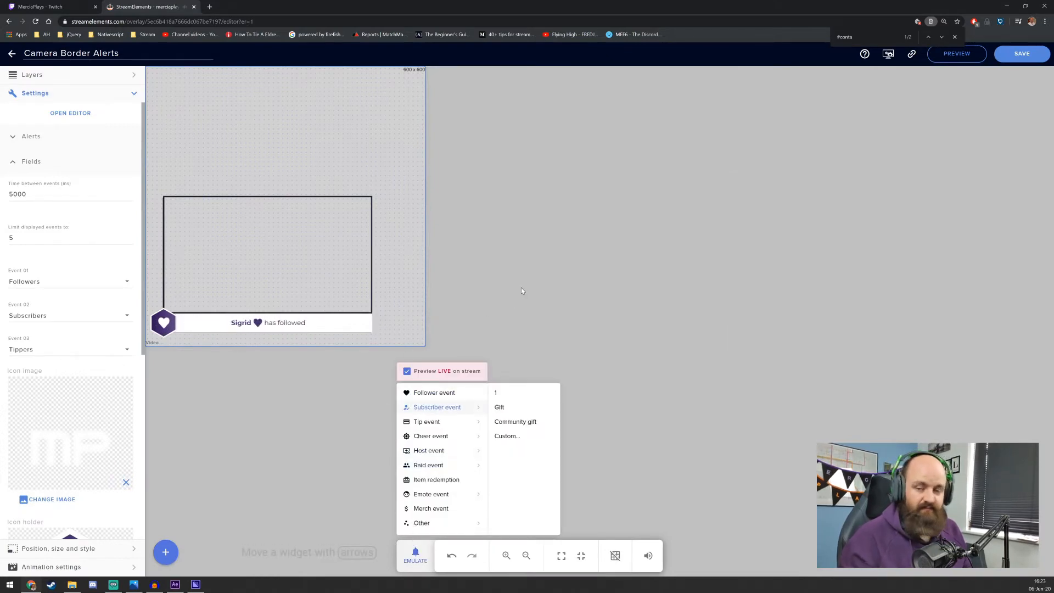
pyautogui.click(528, 225)
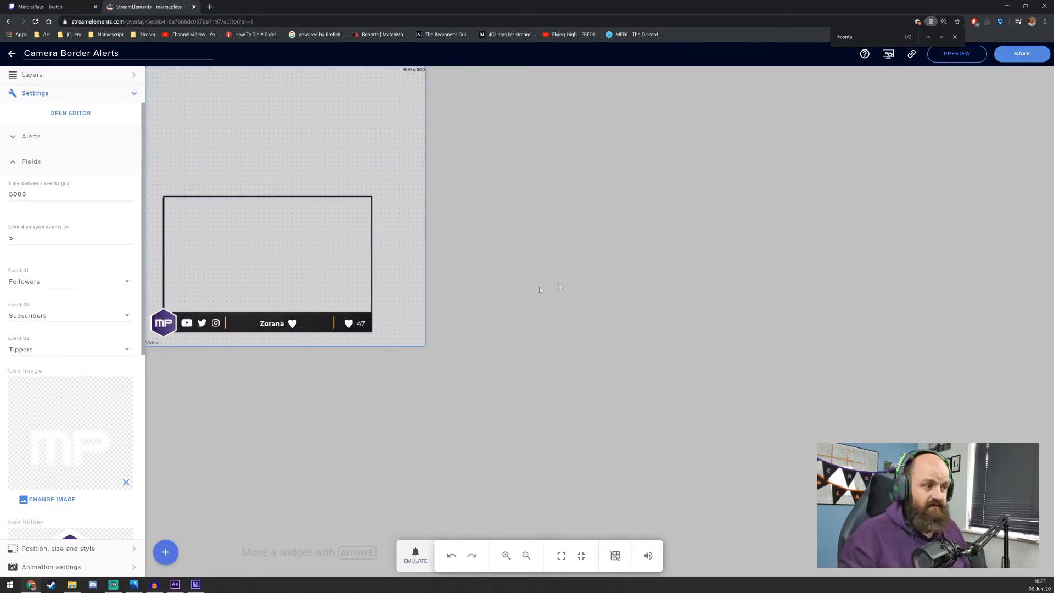
pyautogui.click(957, 37)
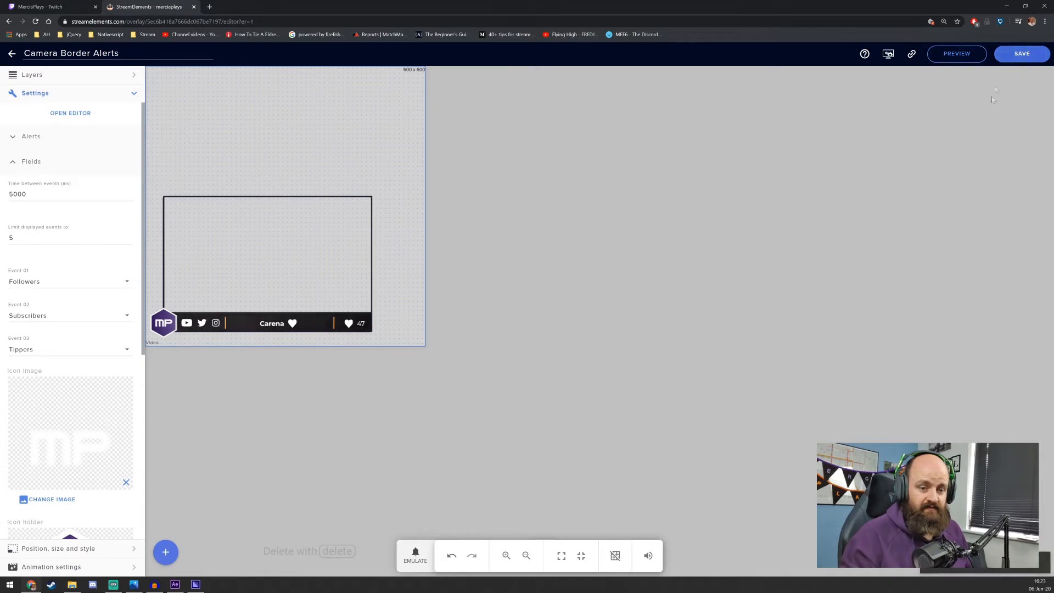
# Switch to Streamlabs OBS and select the Placeholder - END scene
pyautogui.hotkey('alt', 'Tab')
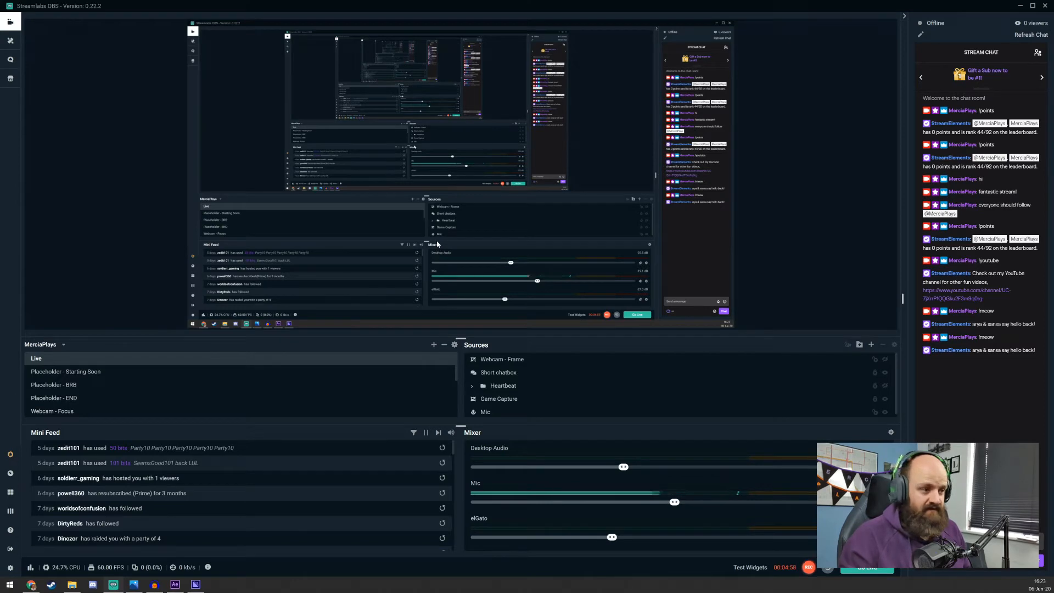
pyautogui.click(92, 399)
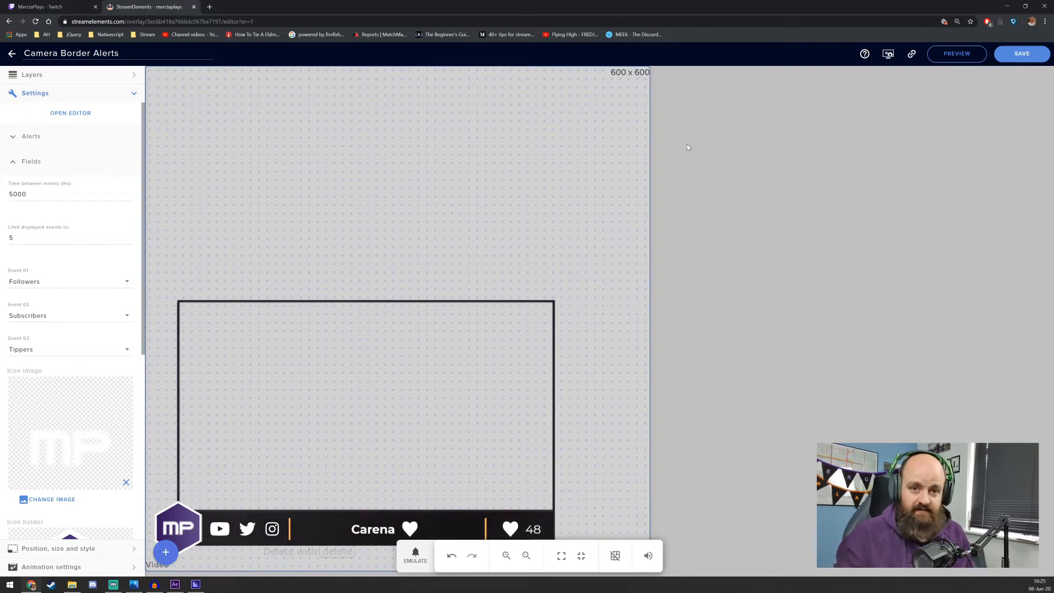
# Examine the Counters widget's fields and animation settings and the Camera Border layer's video settings, ending on the Counters settings
pyautogui.scroll(-6, 79, 329)
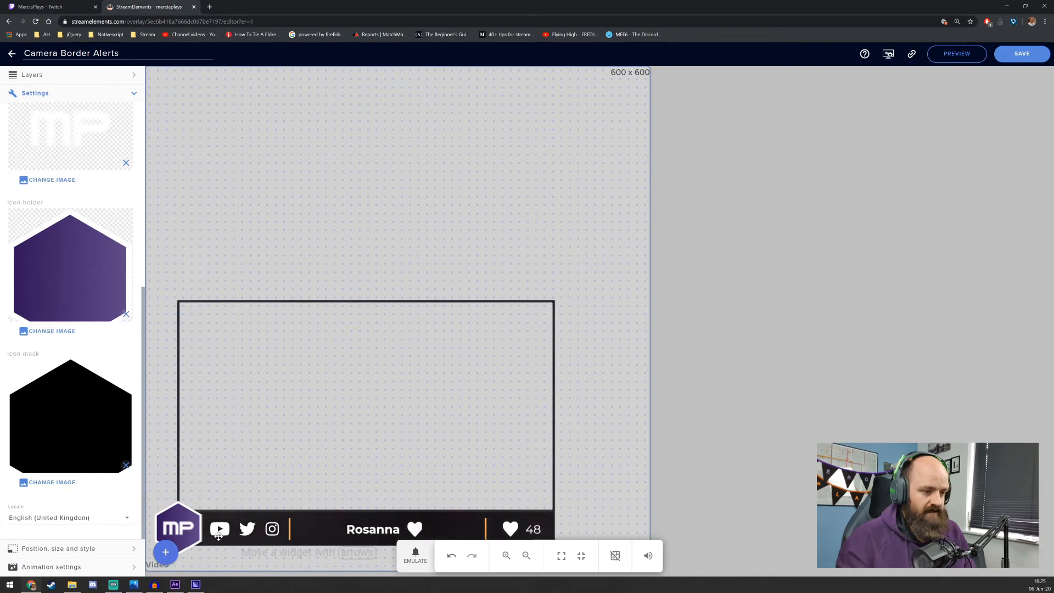
pyautogui.scroll(5, 121, 389)
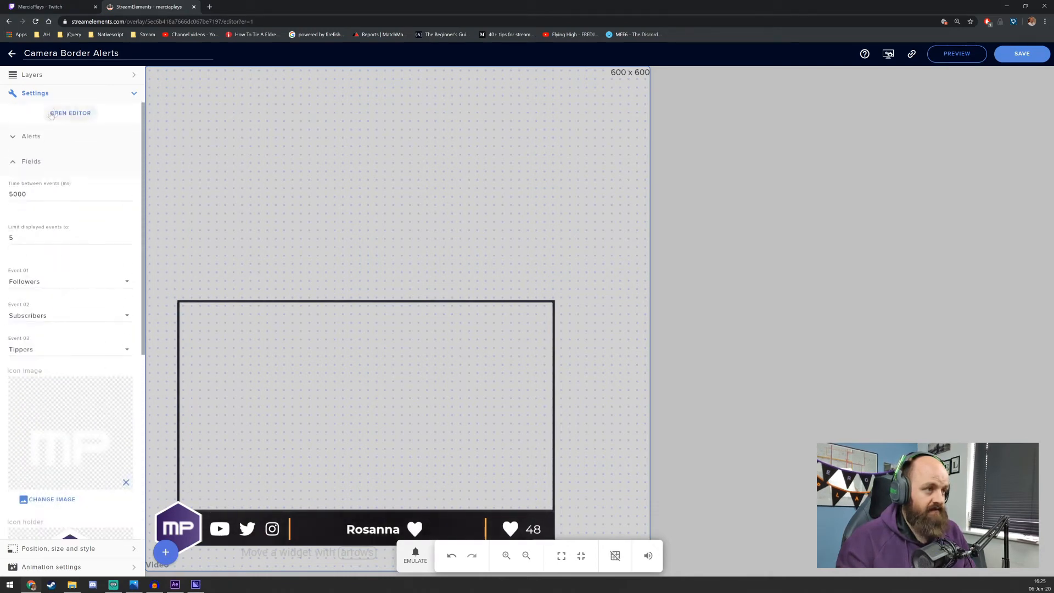
pyautogui.click(73, 99)
pyautogui.click(73, 130)
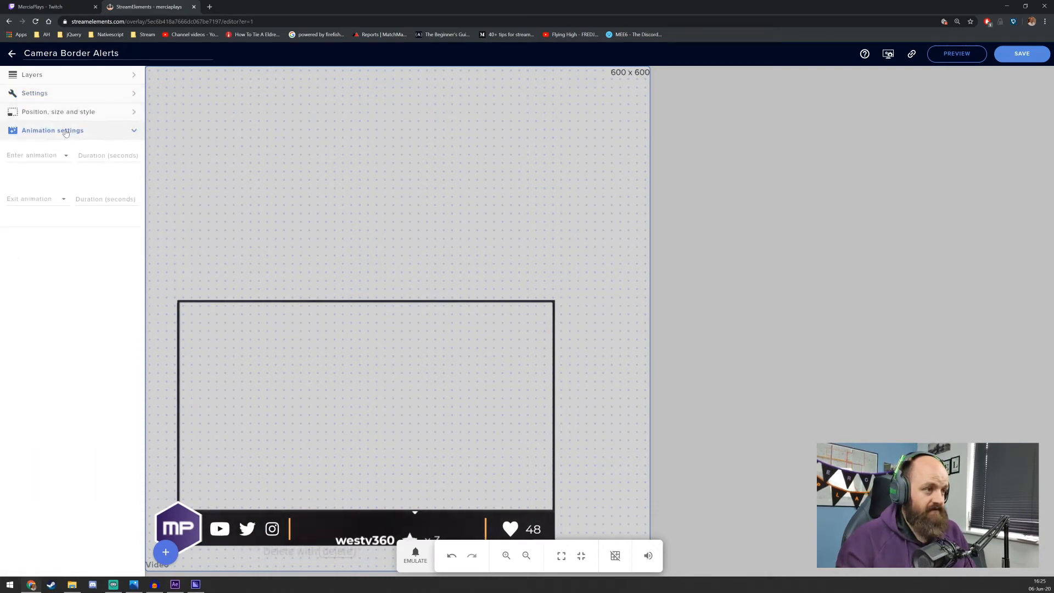
pyautogui.click(70, 76)
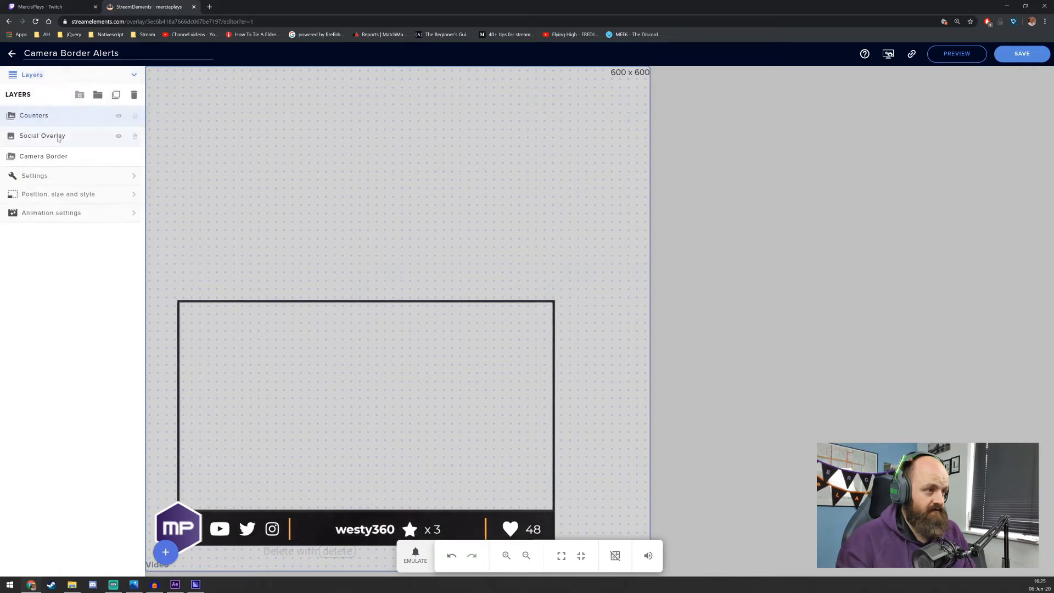
pyautogui.click(57, 177)
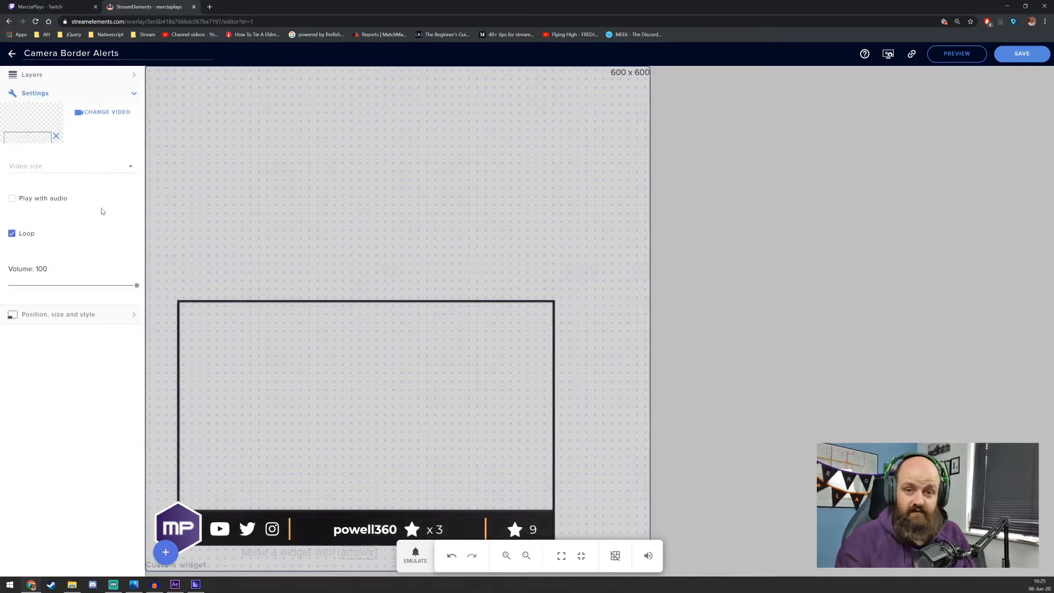
pyautogui.click(86, 102)
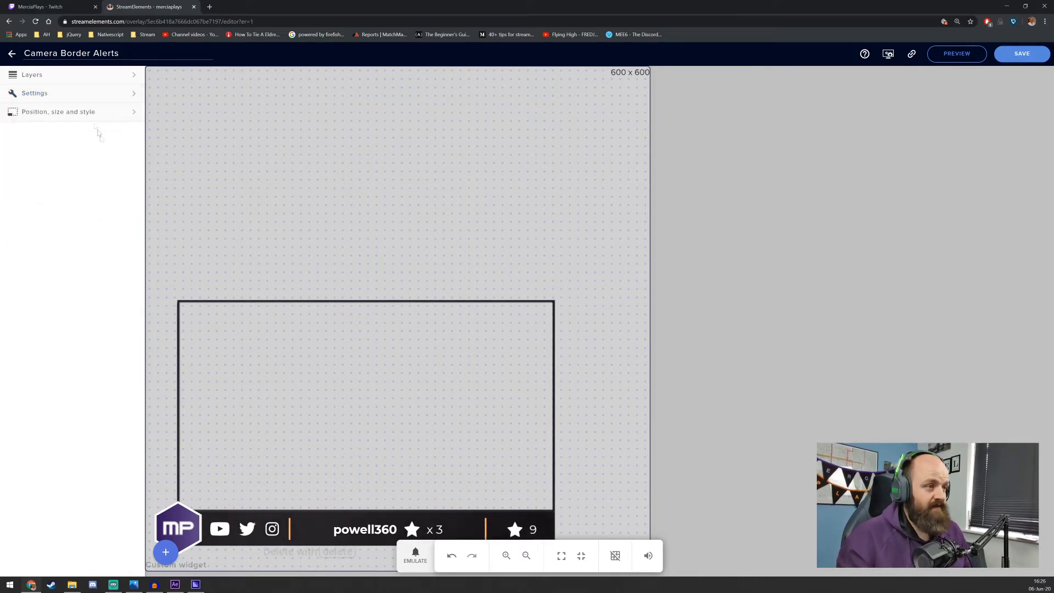
pyautogui.click(81, 82)
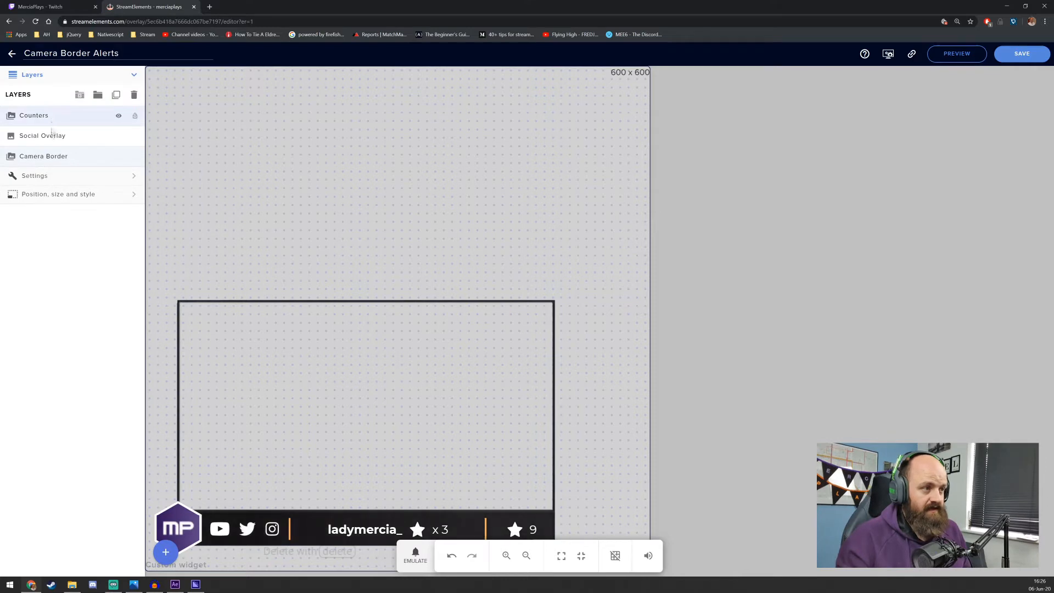
pyautogui.click(35, 175)
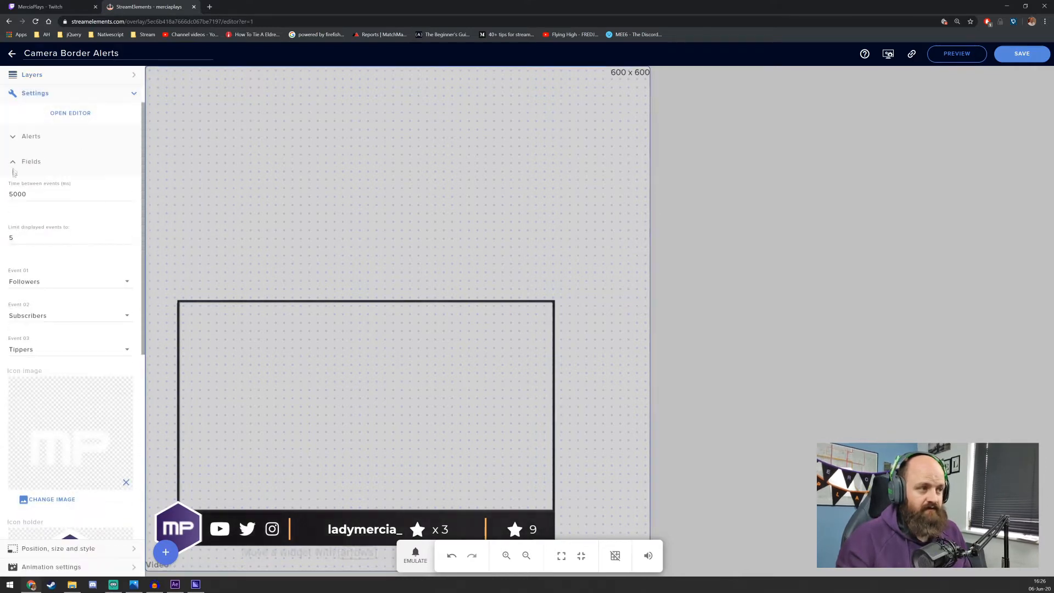
# Examine the Counters widget's Alerts settings, from the alert sound to the event options and minimum amounts
pyautogui.click(15, 164)
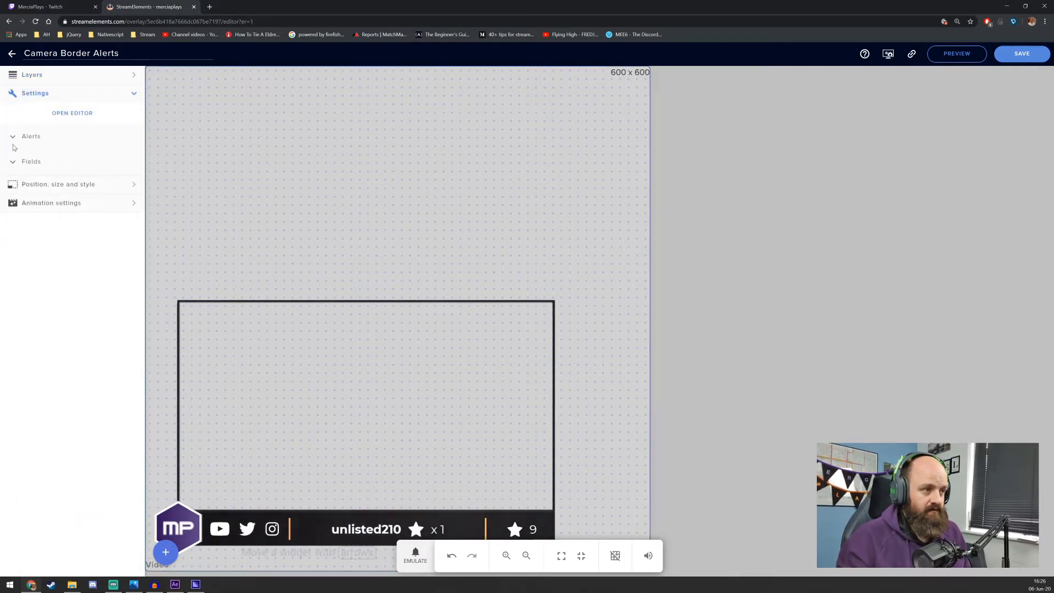
pyautogui.click(14, 137)
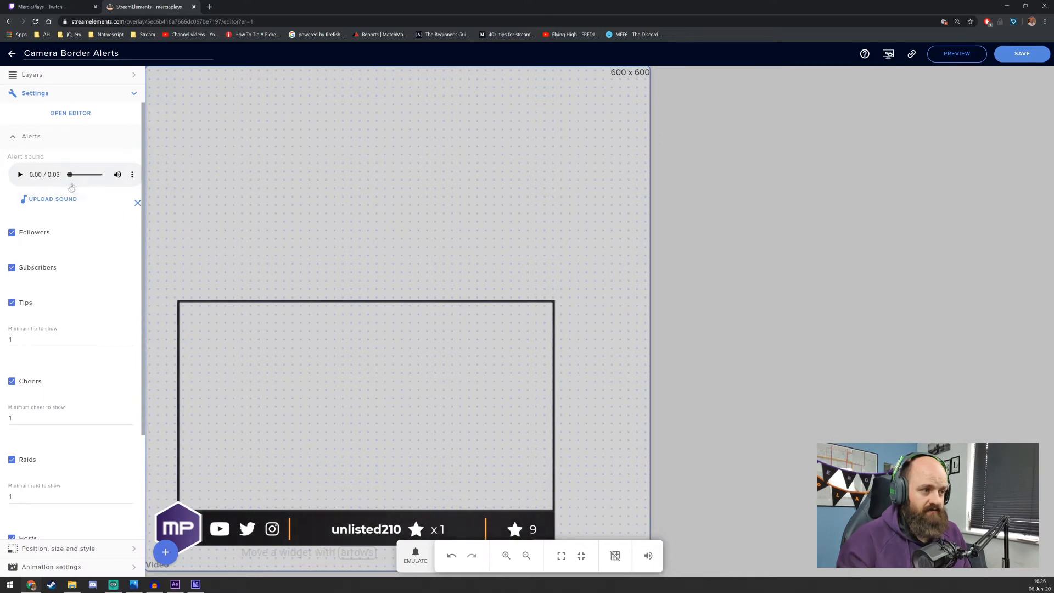
pyautogui.scroll(-3, 77, 195)
pyautogui.scroll(2, 84, 203)
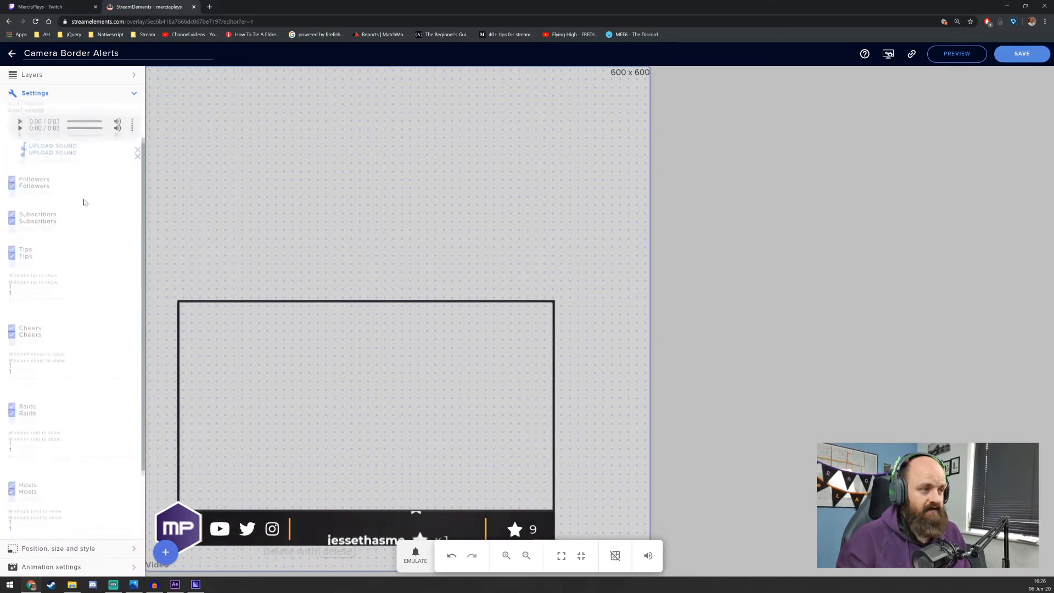
pyautogui.scroll(1, 85, 202)
pyautogui.click(13, 136)
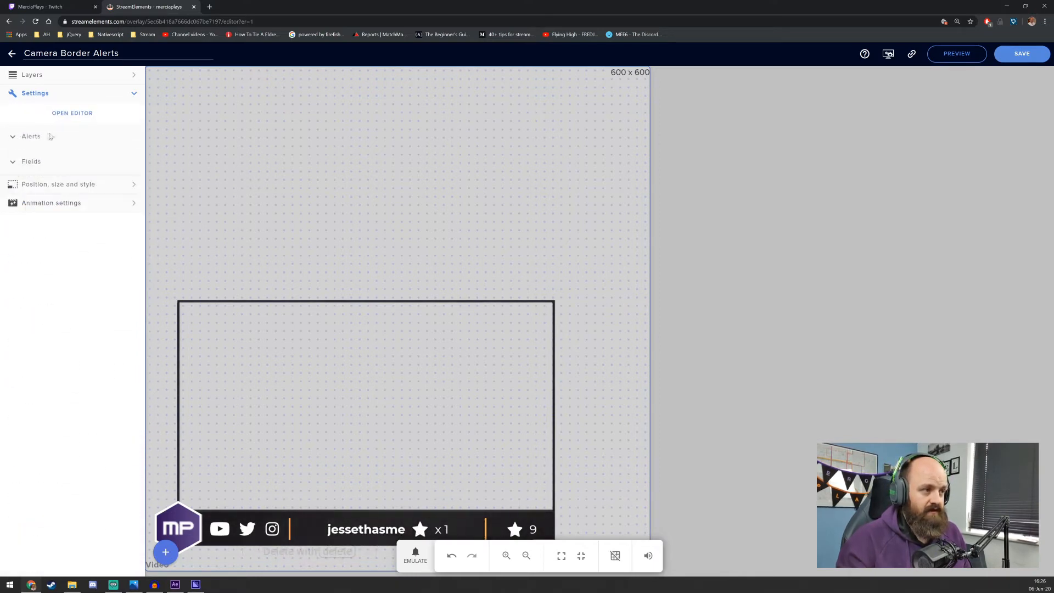
# In the widget's field definitions code, add an empty "catAlert" object above "alertsound"
pyautogui.click(71, 113)
pyautogui.click(313, 209)
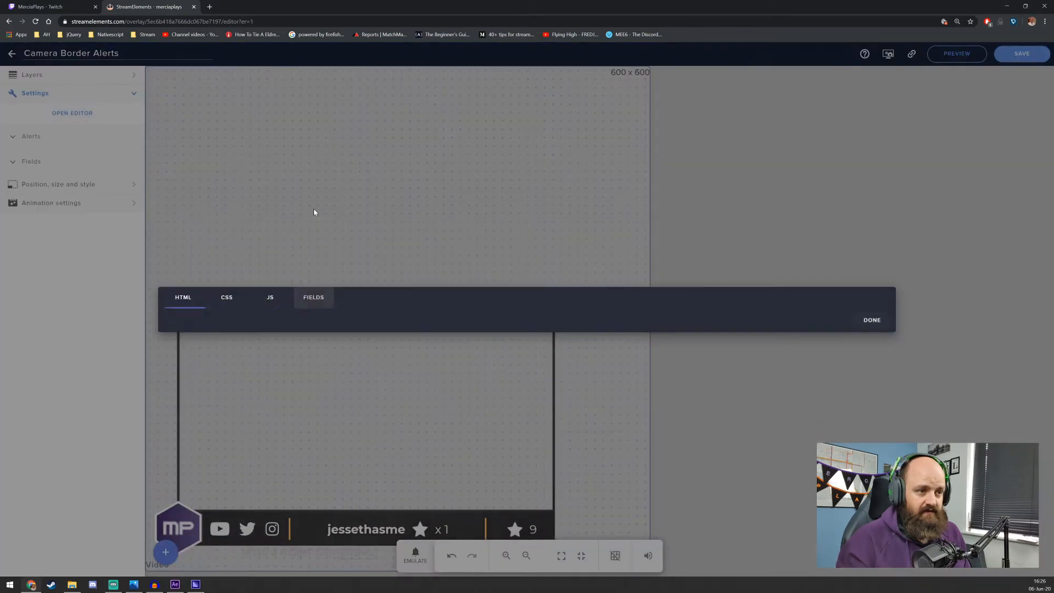
pyautogui.scroll(-10, 291, 159)
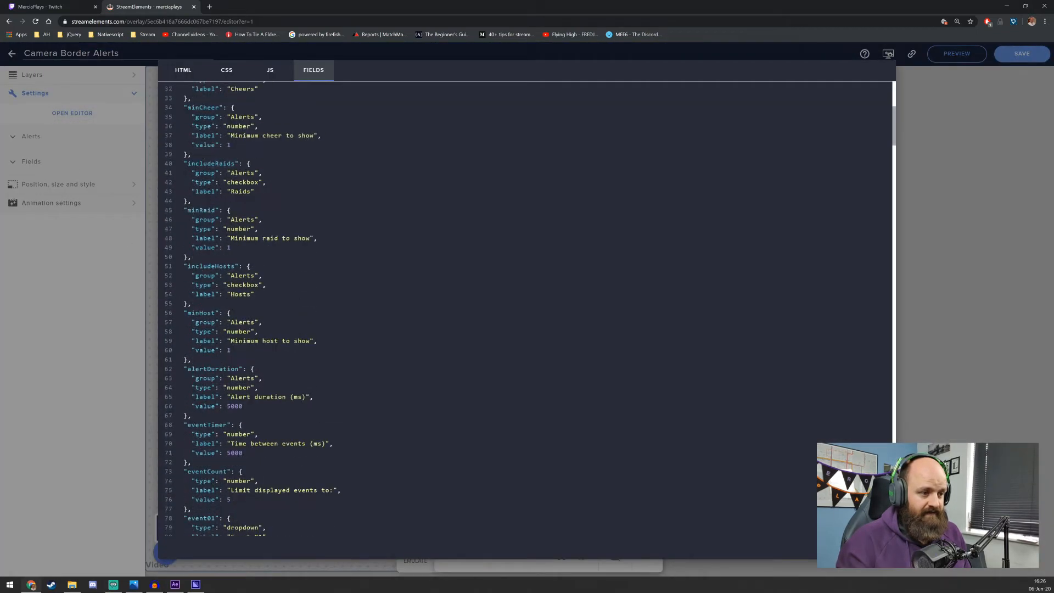
pyautogui.click(291, 158)
pyautogui.hotkey('ctrl', 'End')
pyautogui.scroll(5, 527, 308)
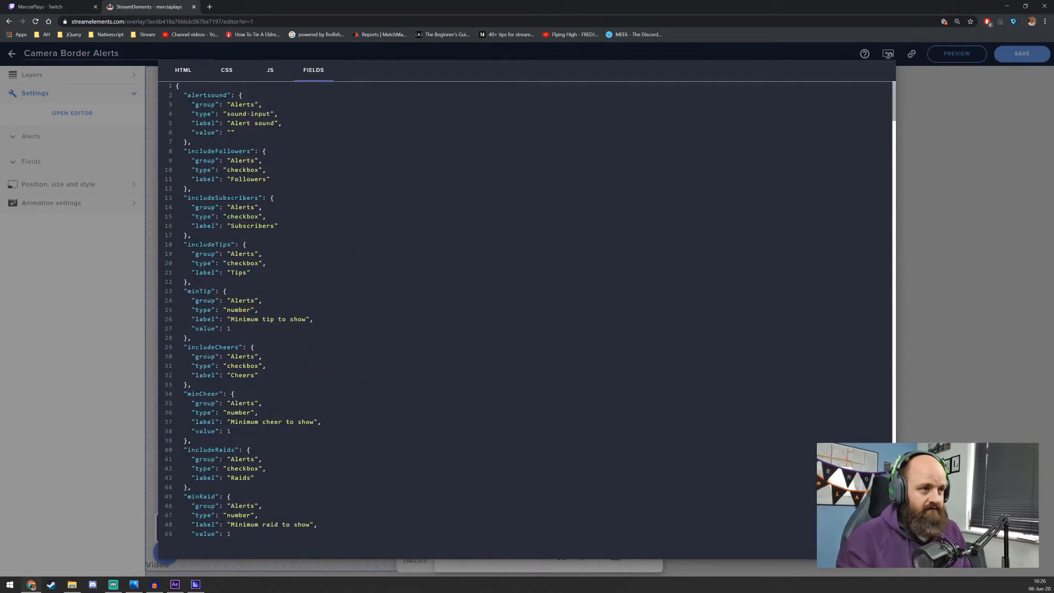
pyautogui.press('Return')
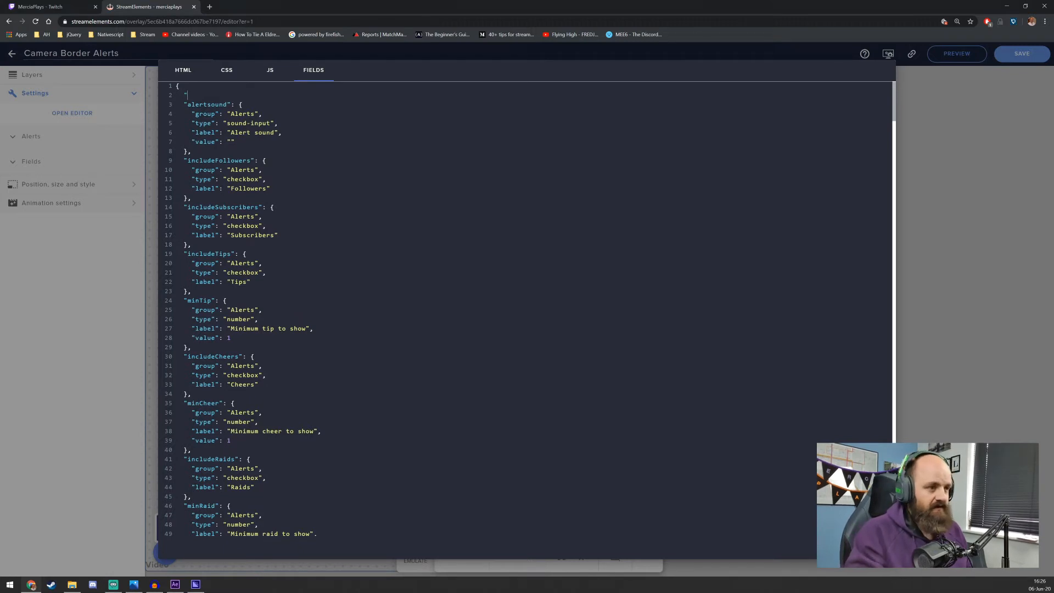
pyautogui.write('"cat')
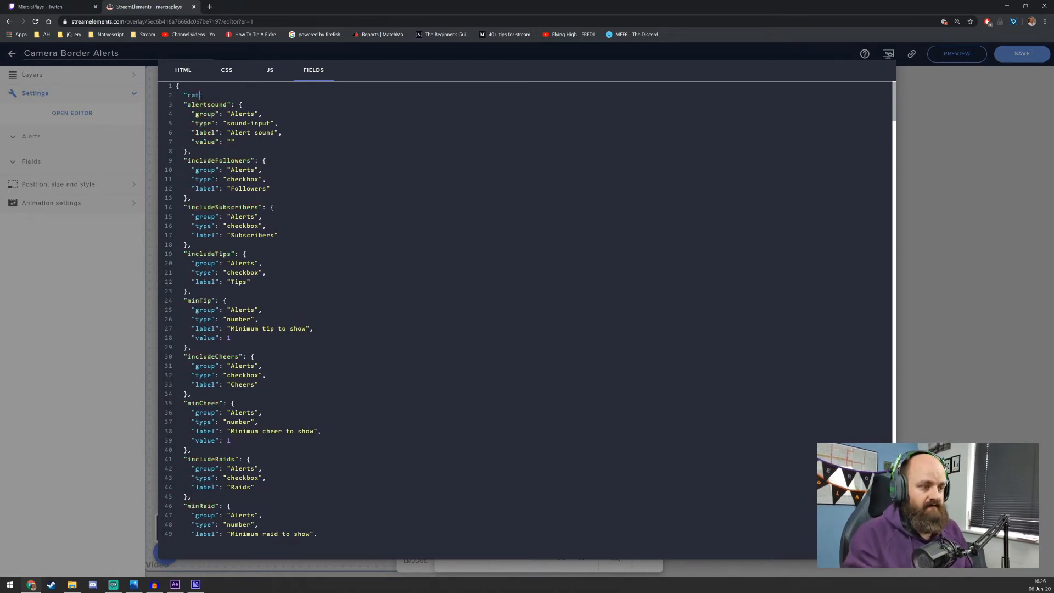
pyautogui.write('Alert')
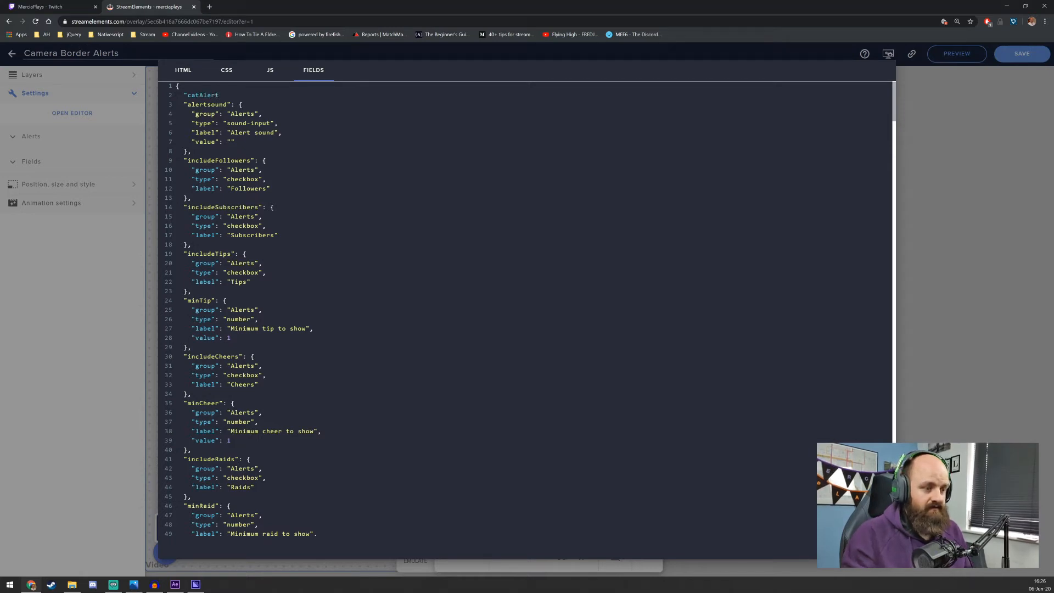
pyautogui.write('": {')
pyautogui.press('Return')
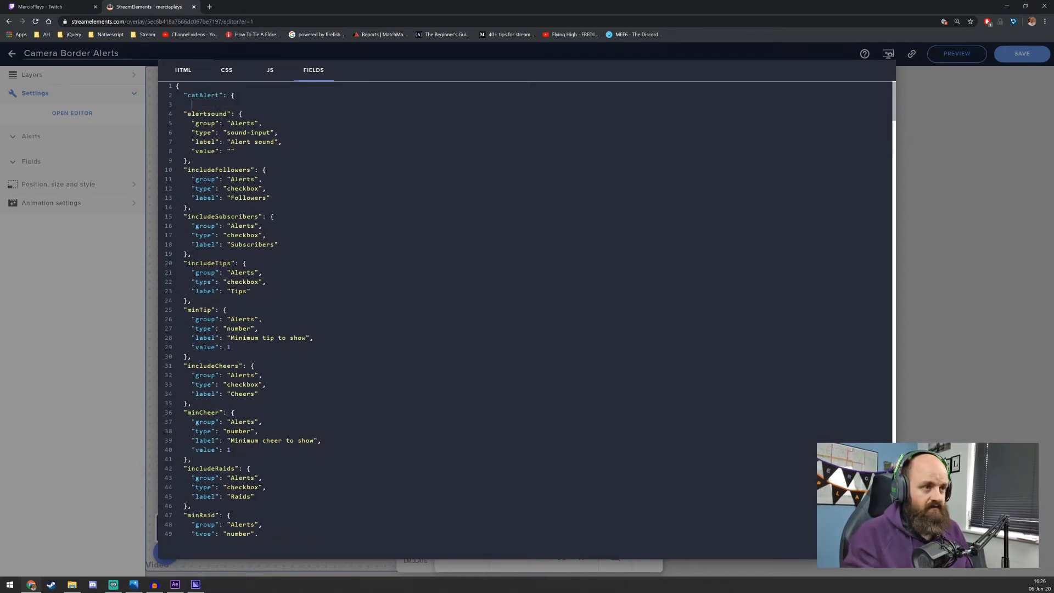
pyautogui.click(236, 96)
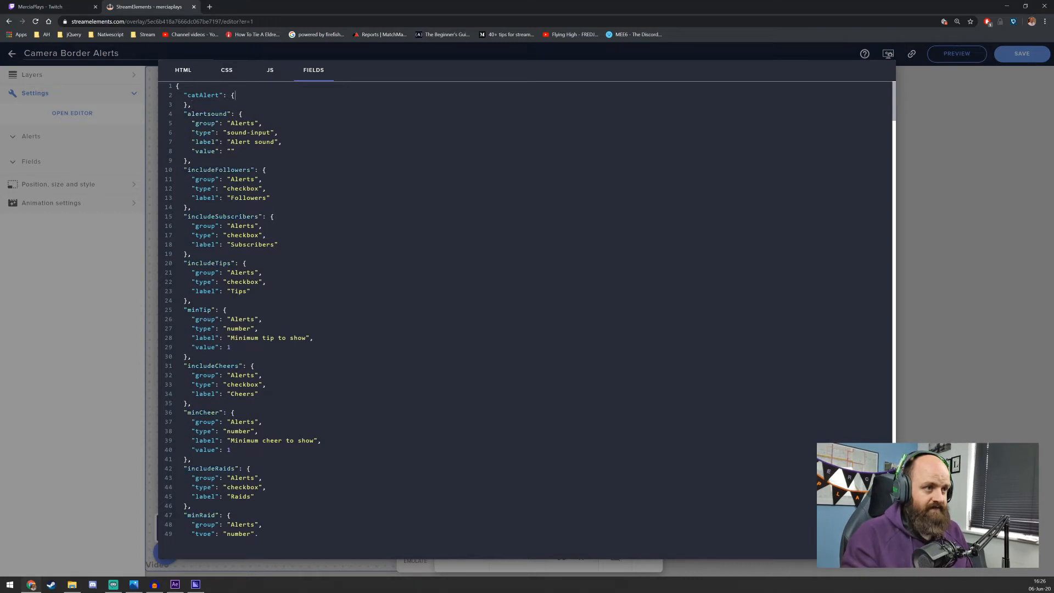
# Give the catAlert field the group "Alerts" and the type "video-input"
pyautogui.press('Return')
pyautogui.write('"group": "Aler')
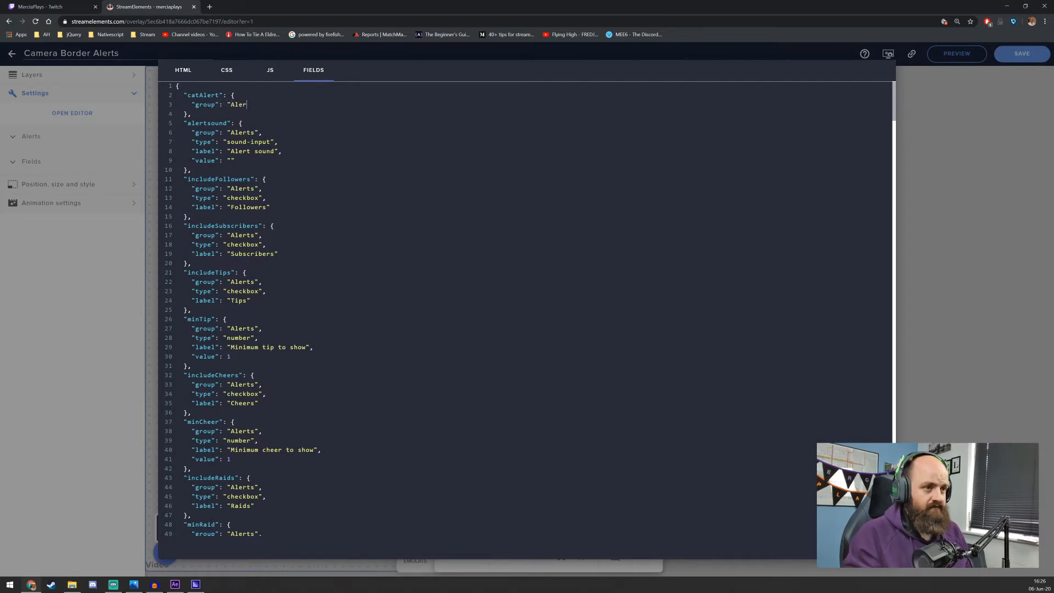
pyautogui.write('ts",')
pyautogui.press('Return')
pyautogui.write('"type": "video-input"')
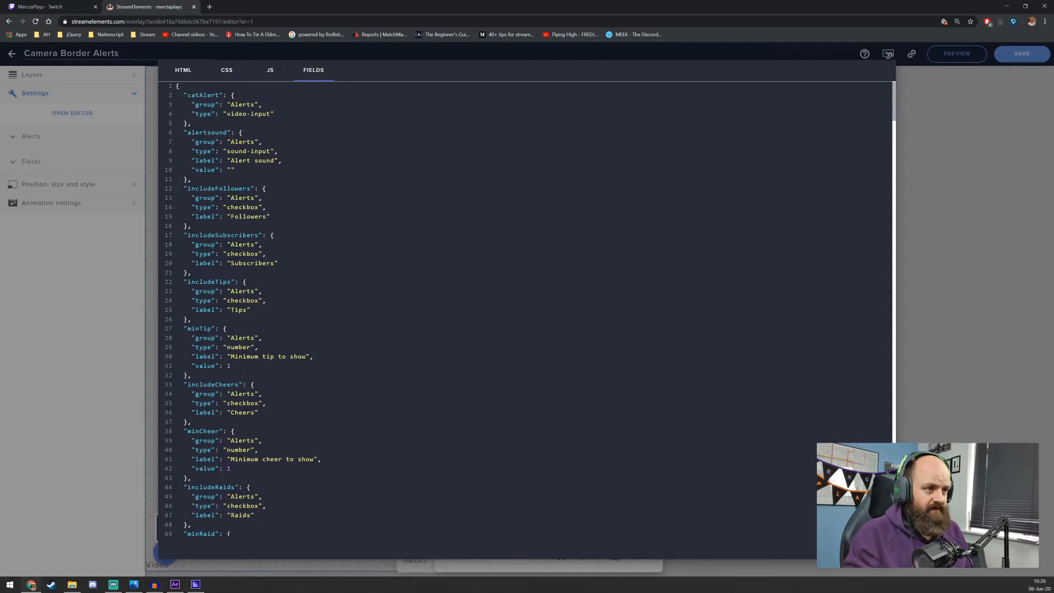
pyautogui.write(',')
# Add a "label" property to the catAlert field and begin its text with "Custom"
pyautogui.press('Return')
pyautogui.write('"label": "')
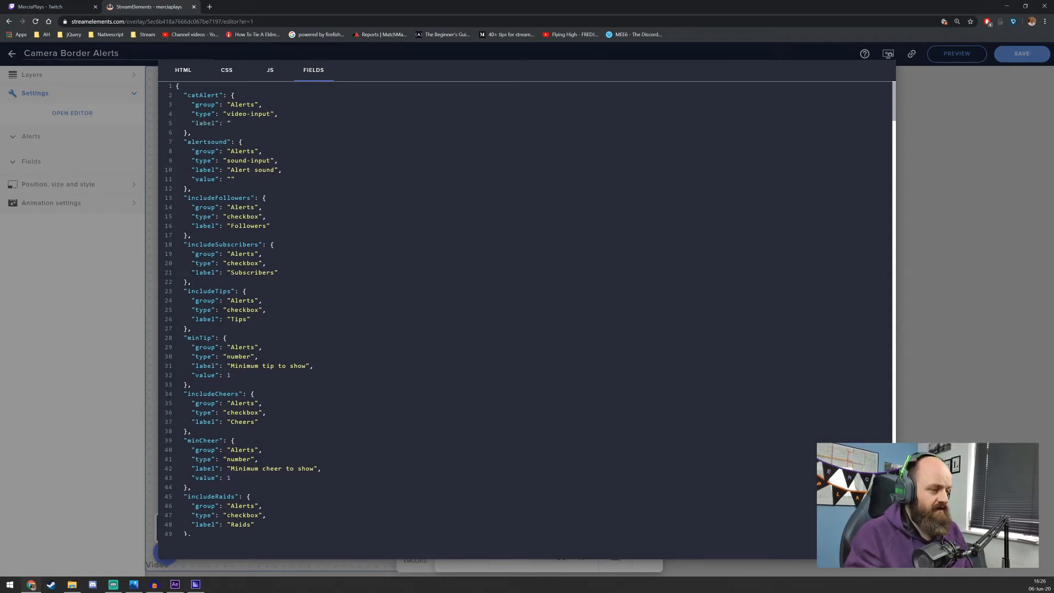
pyautogui.write('Custom')
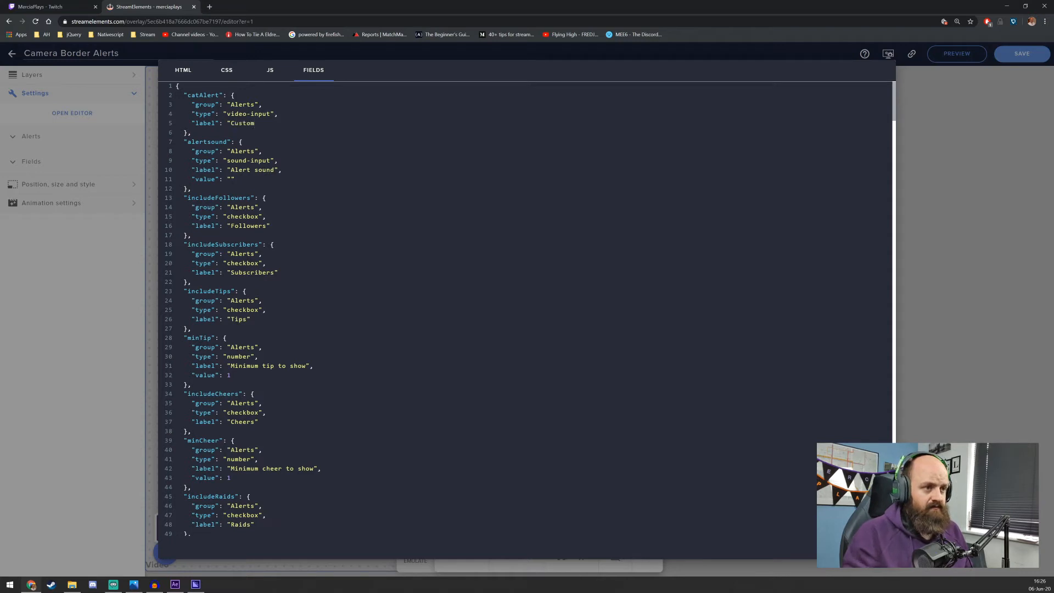
# Rename the catAlert field key to "commandAlert"
pyautogui.moveTo(188, 95); pyautogui.dragTo(200, 96)
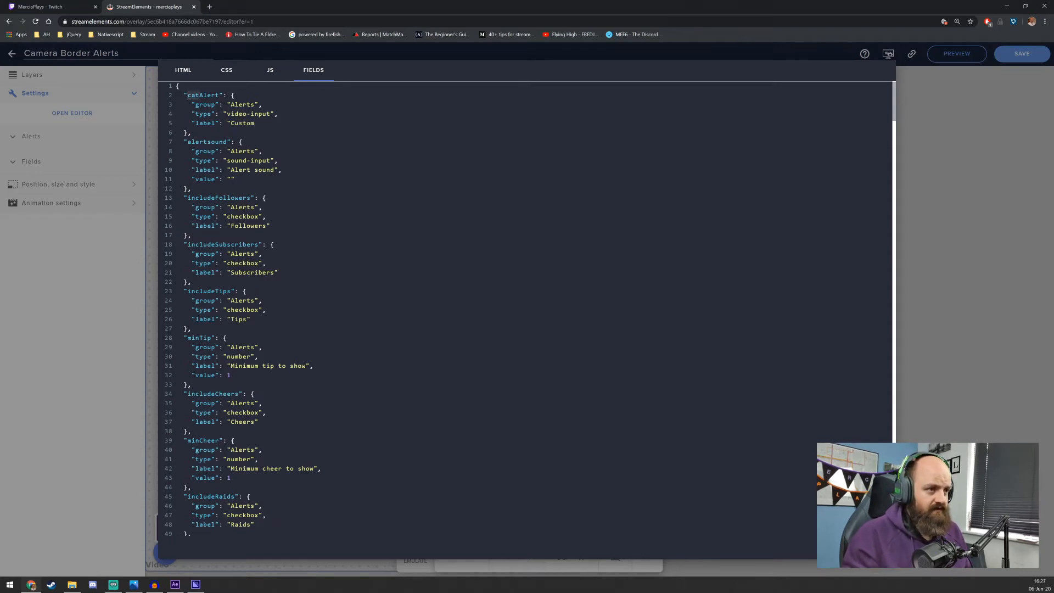
pyautogui.write('custom')
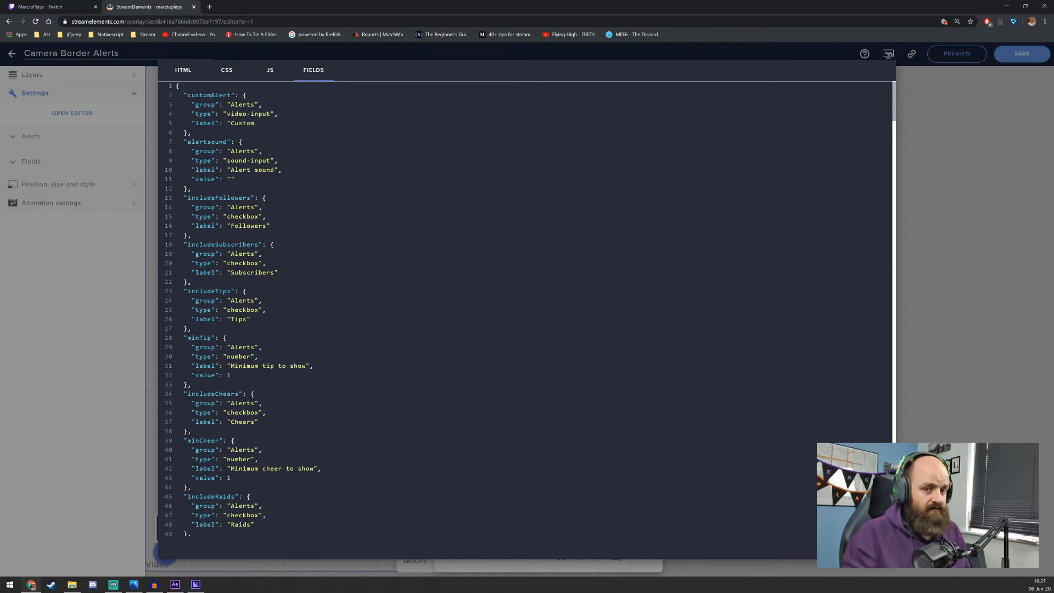
pyautogui.hotkey('ctrl', 'shift', 'Left')
pyautogui.write('command')
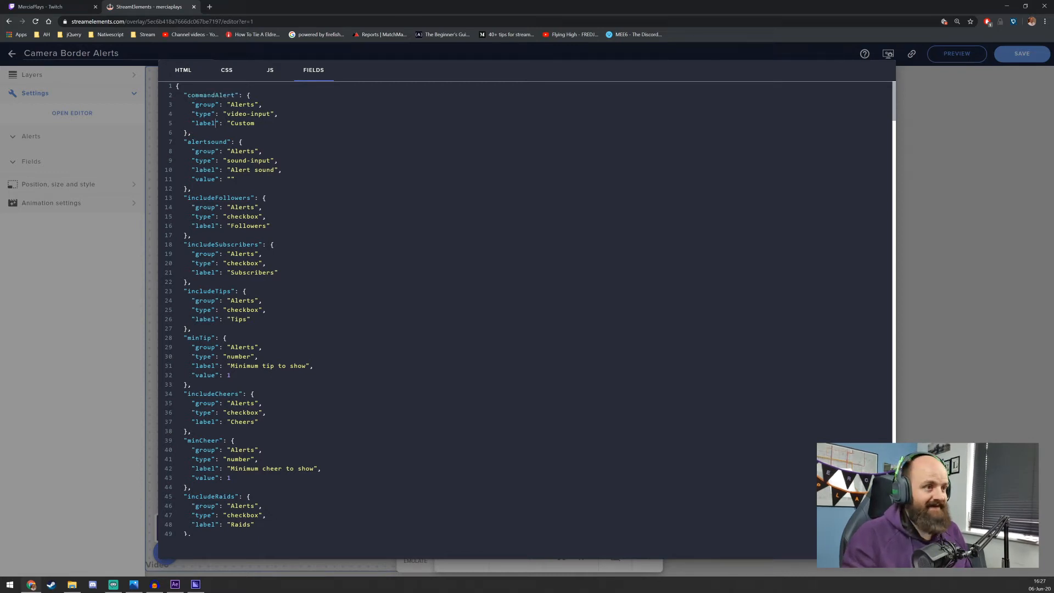
# Set the commandAlert field's label to "Command Alert Video"
pyautogui.doubleClick(243, 123)
pyautogui.write('Caommdn')
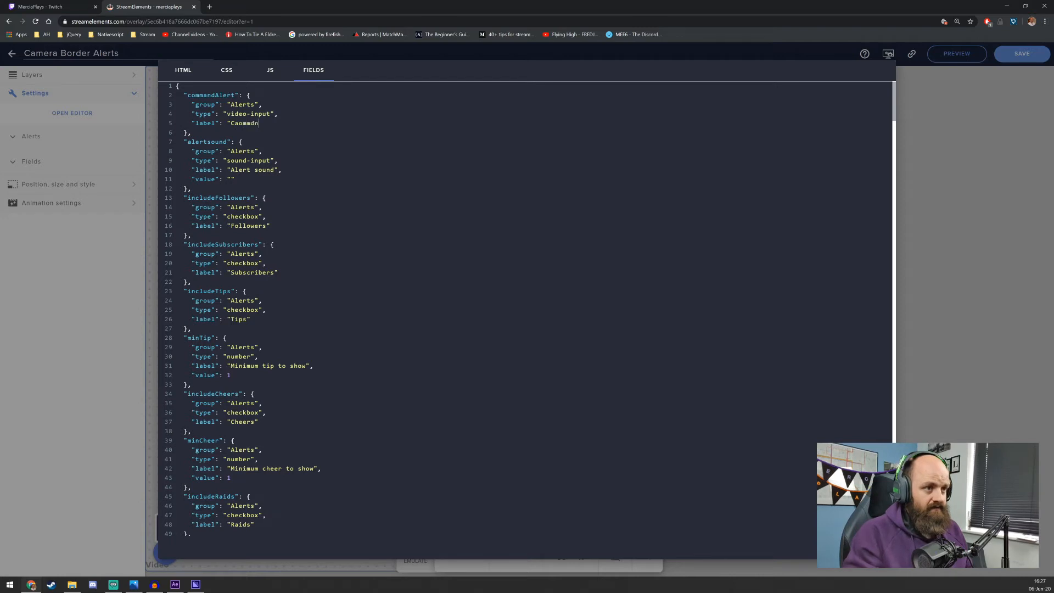
pyautogui.press('BackSpace')
pyautogui.press('BackSpace')
pyautogui.press('BackSpace')
pyautogui.press('BackSpace')
pyautogui.press('BackSpace')
pyautogui.press('BackSpace')
pyautogui.write('ommand Alert Video"')
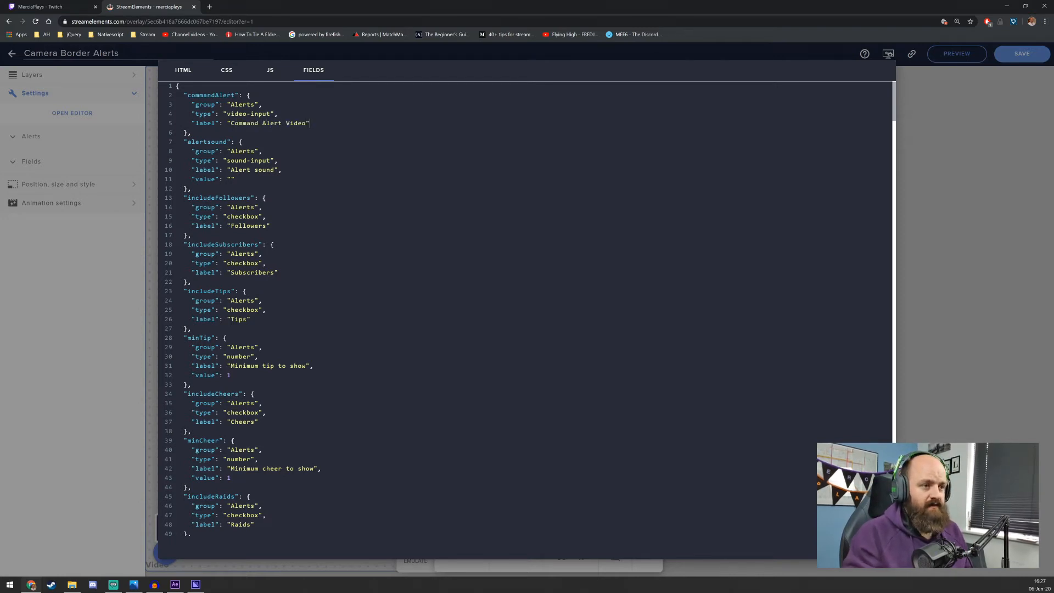
pyautogui.write(',')
# Add an empty "value" property to the commandAlert field and close the code editor
pyautogui.press('Return')
pyautogui.write('"value"')
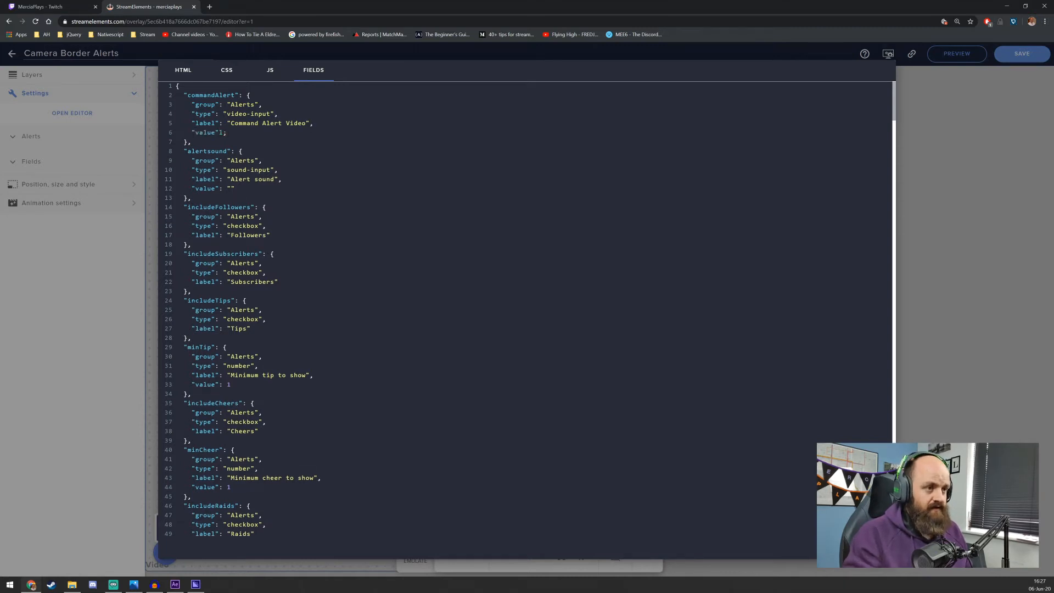
pyautogui.write(': ""')
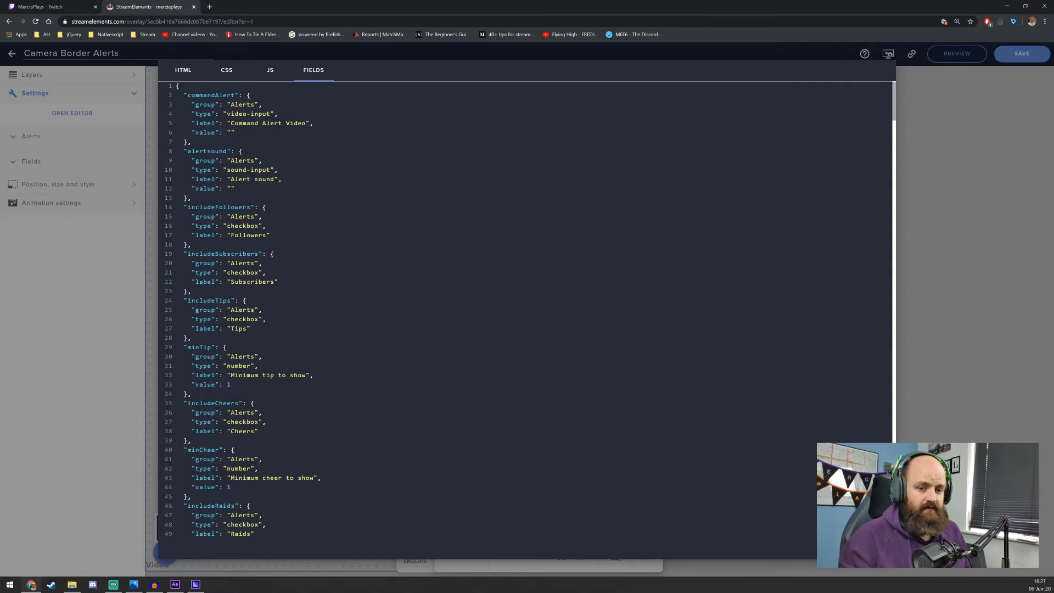
pyautogui.click(875, 547)
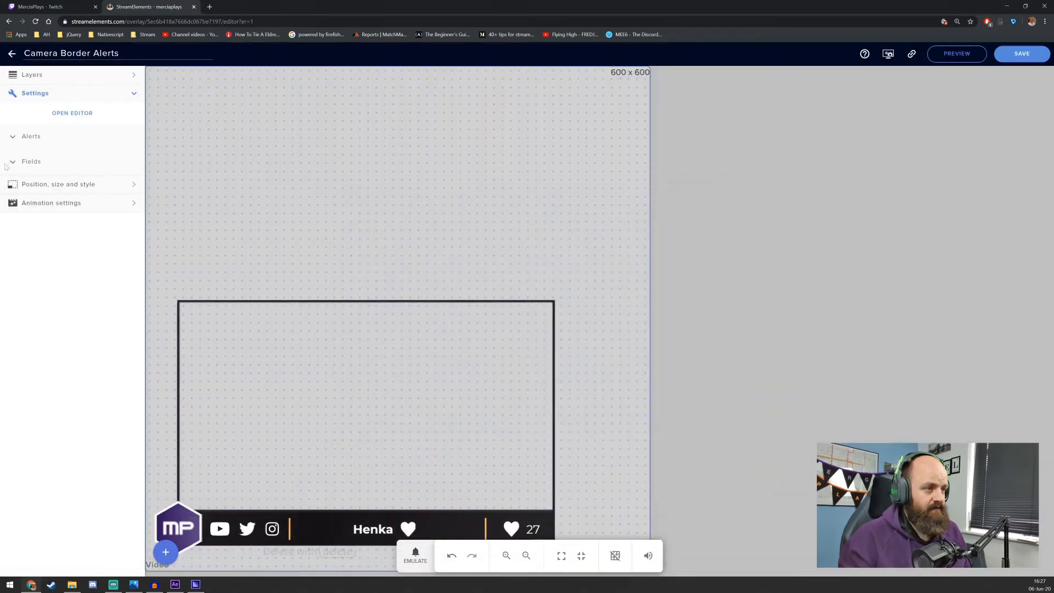
# Upload Large - Camera Border - Sansa.webm, assign it as the Command Alert Video and play its preview
pyautogui.click(25, 138)
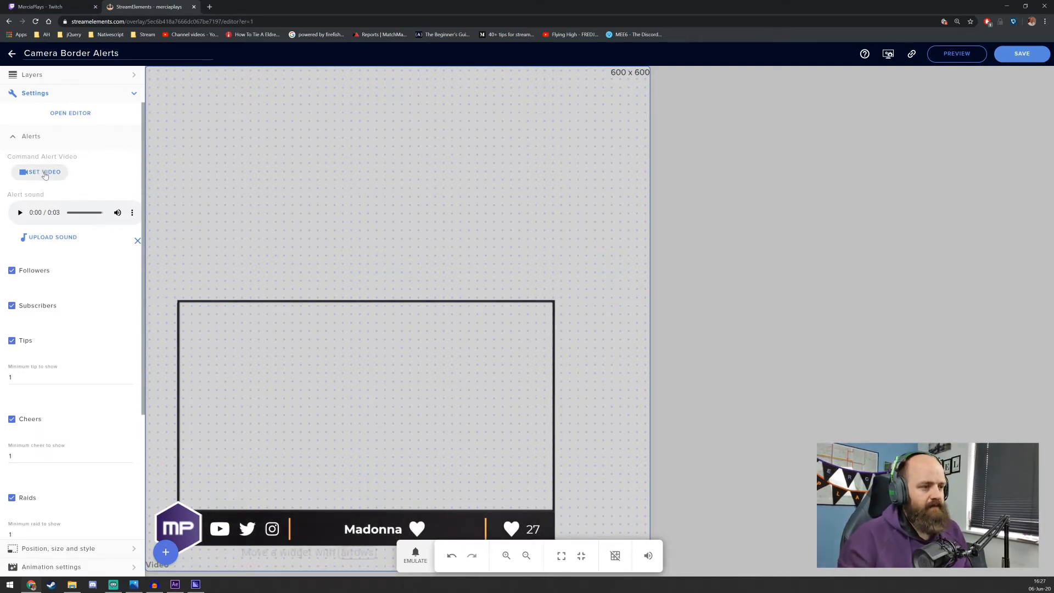
pyautogui.click(45, 173)
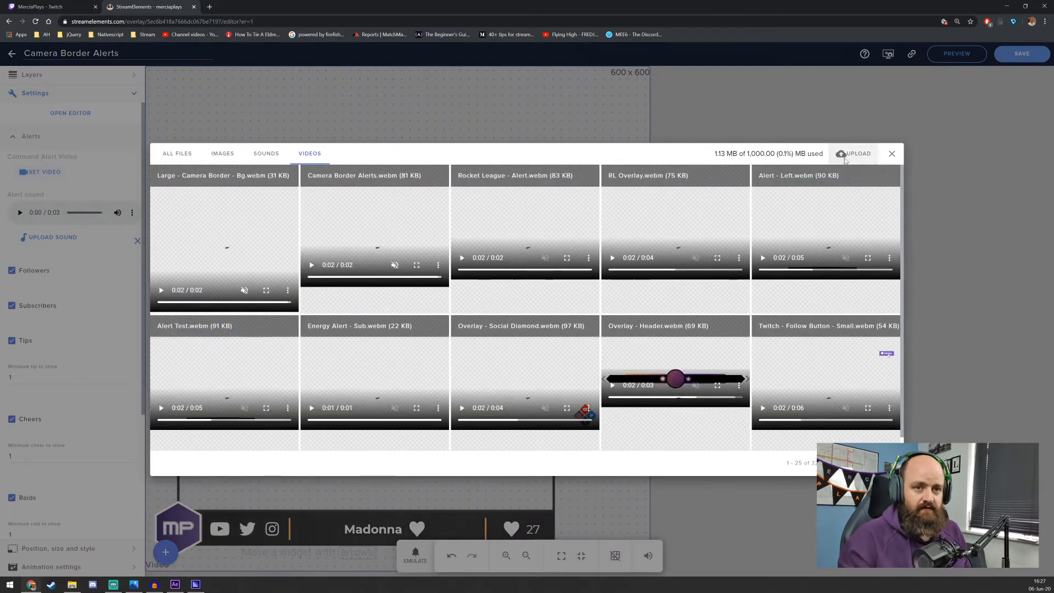
pyautogui.click(850, 159)
pyautogui.click(515, 299)
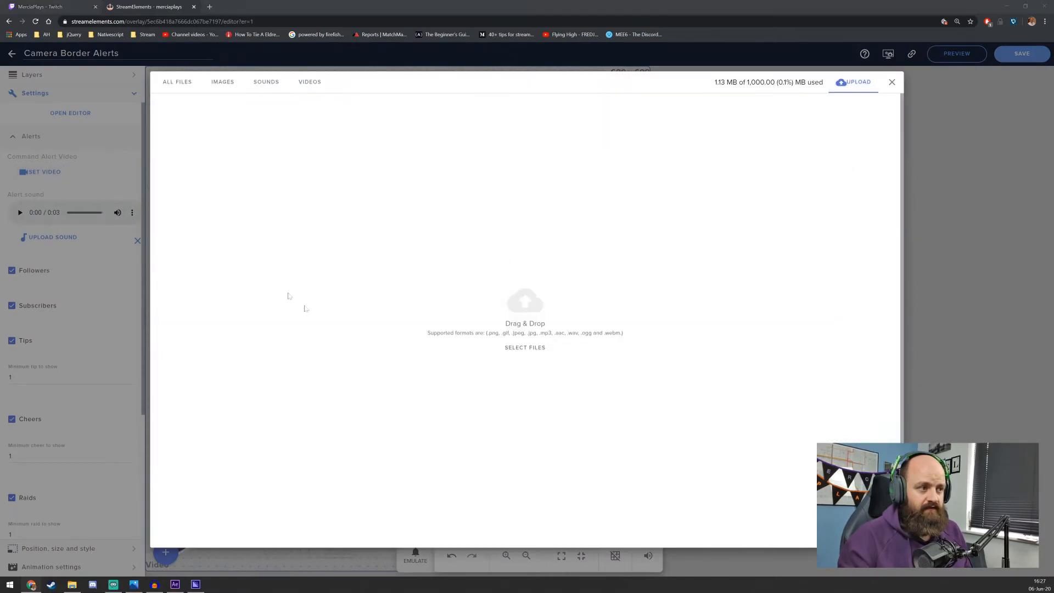
pyautogui.scroll(-5, 231, 208)
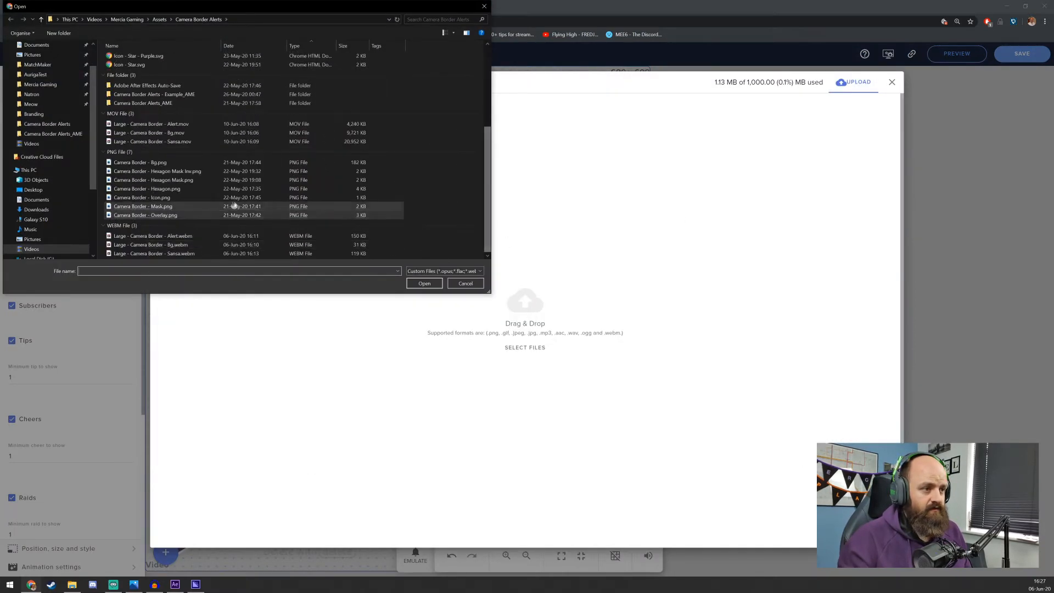
pyautogui.doubleClick(187, 253)
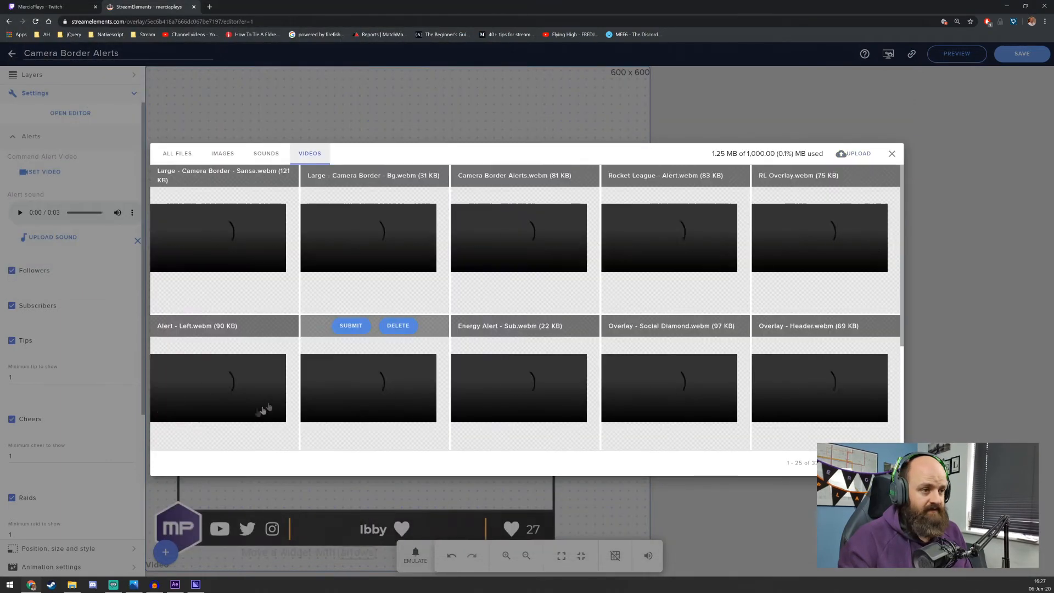
pyautogui.moveTo(190, 211)
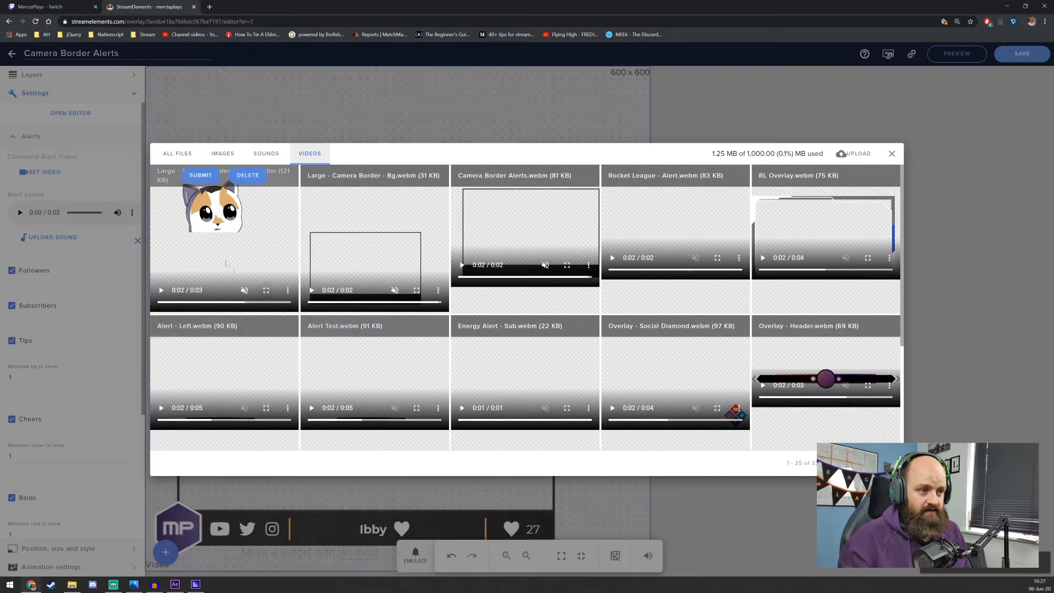
pyautogui.click(200, 176)
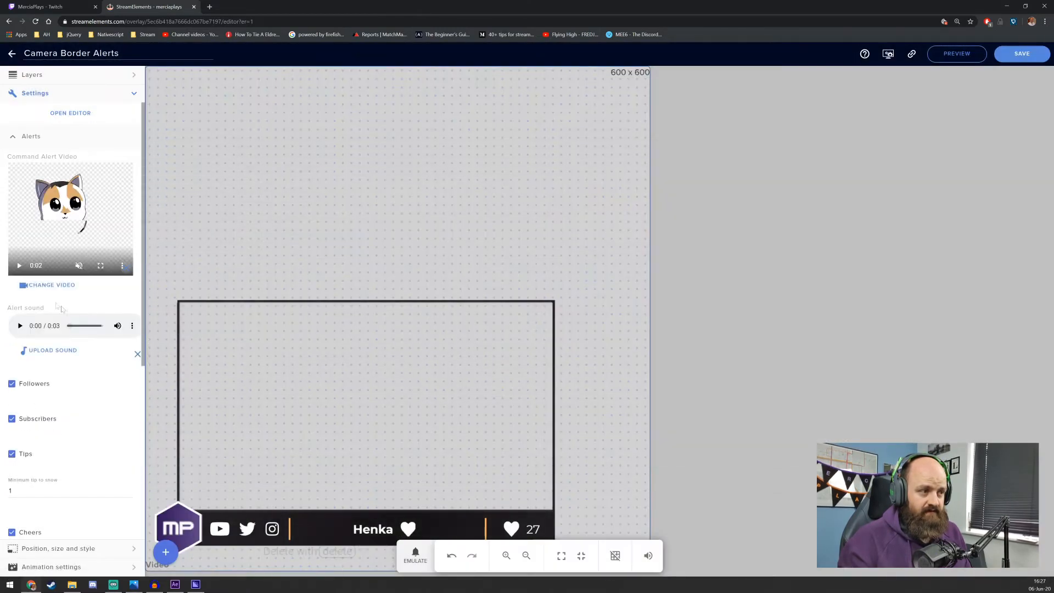
pyautogui.click(19, 266)
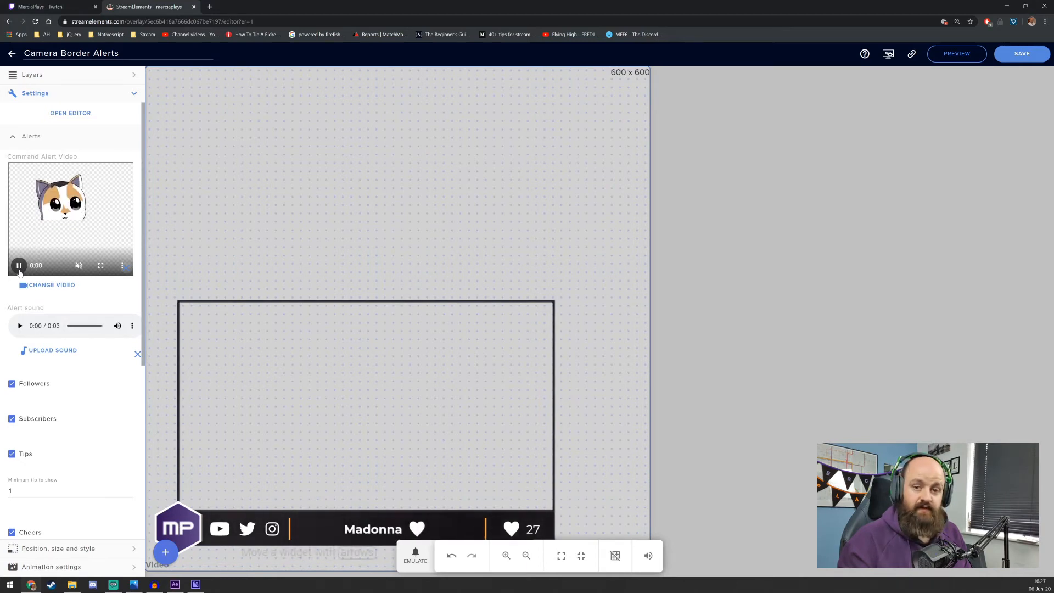
pyautogui.click(19, 269)
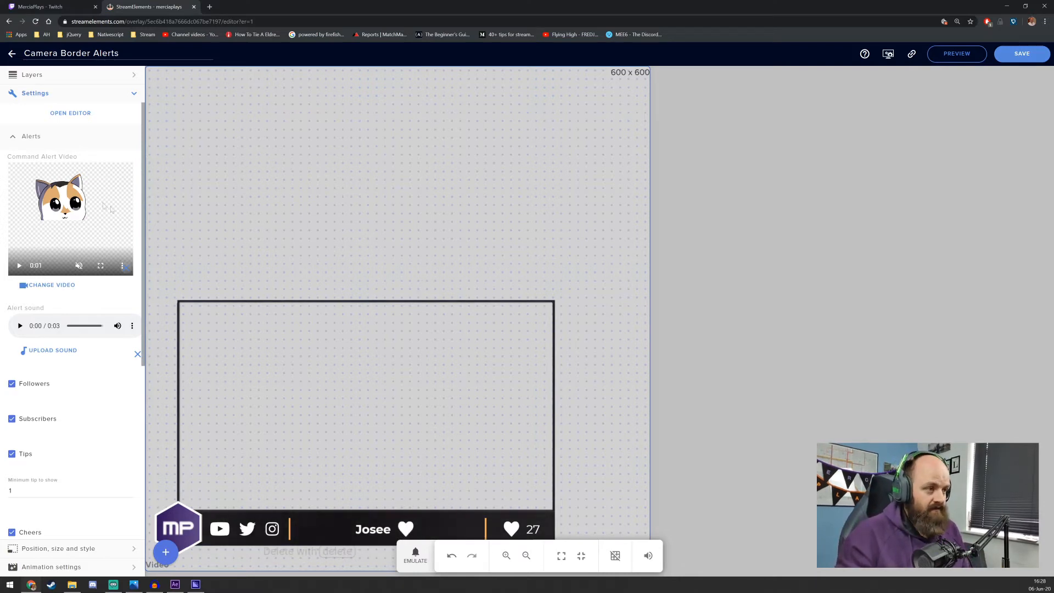
# Open the widget's field definitions and begin a new "commandAlerts" entry directly below the commandAlert field
pyautogui.click(14, 140)
pyautogui.click(70, 112)
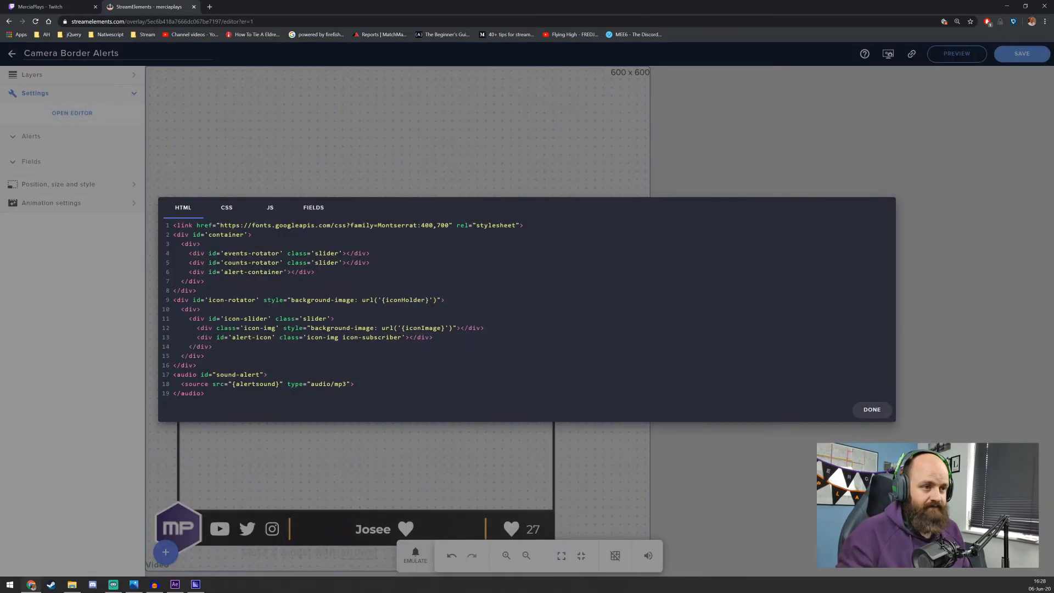
pyautogui.click(314, 207)
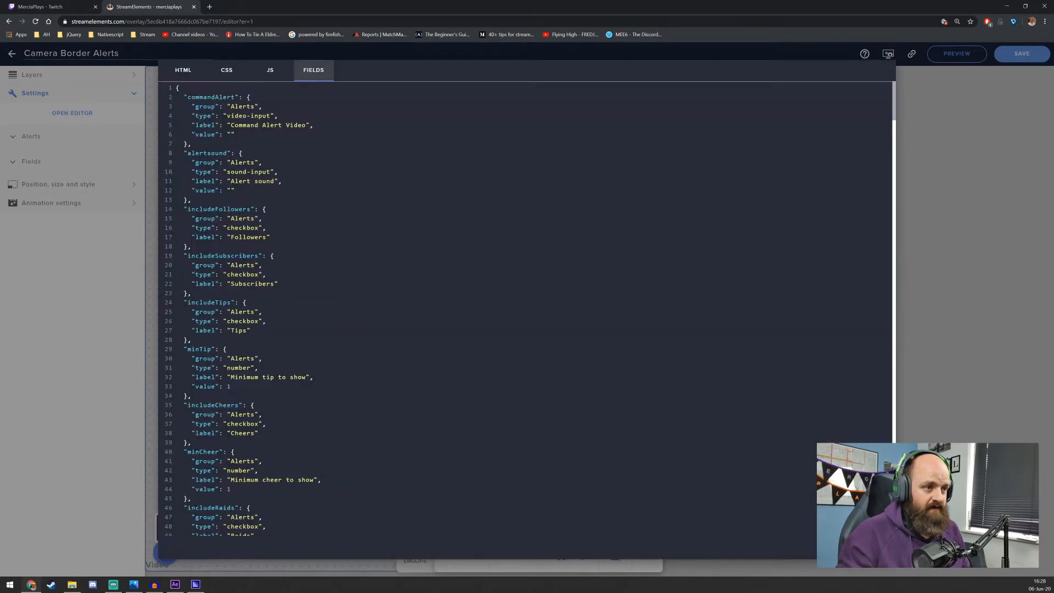
pyautogui.press('Return')
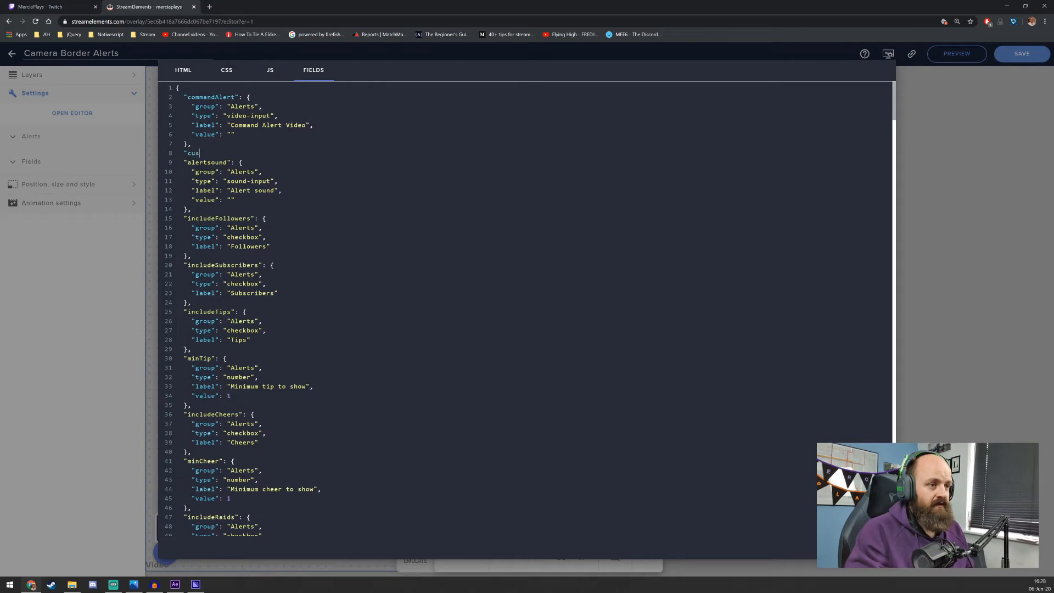
pyautogui.write('"command')
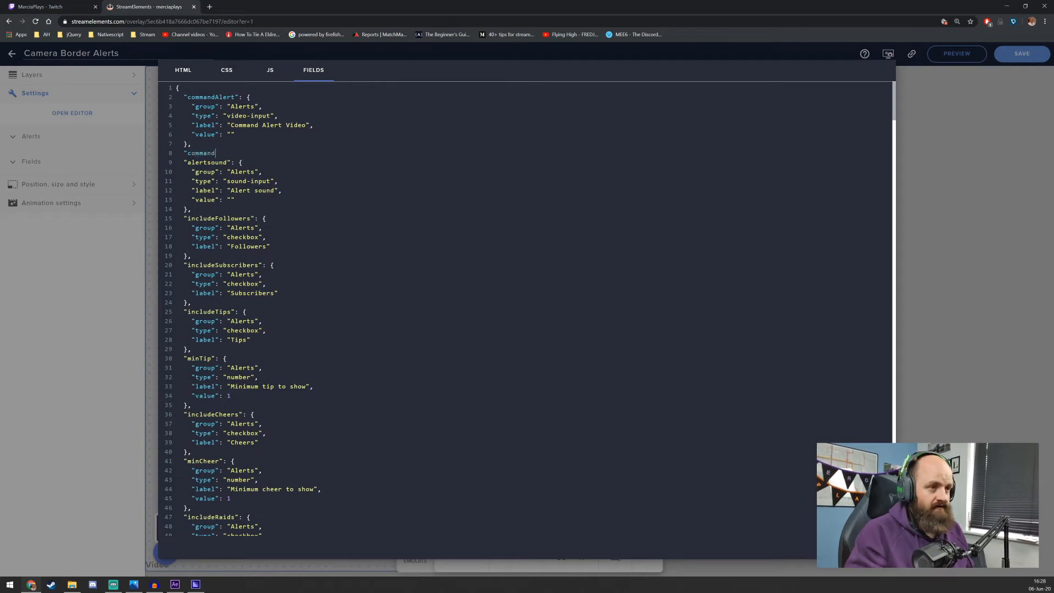
pyautogui.write('Alerts')
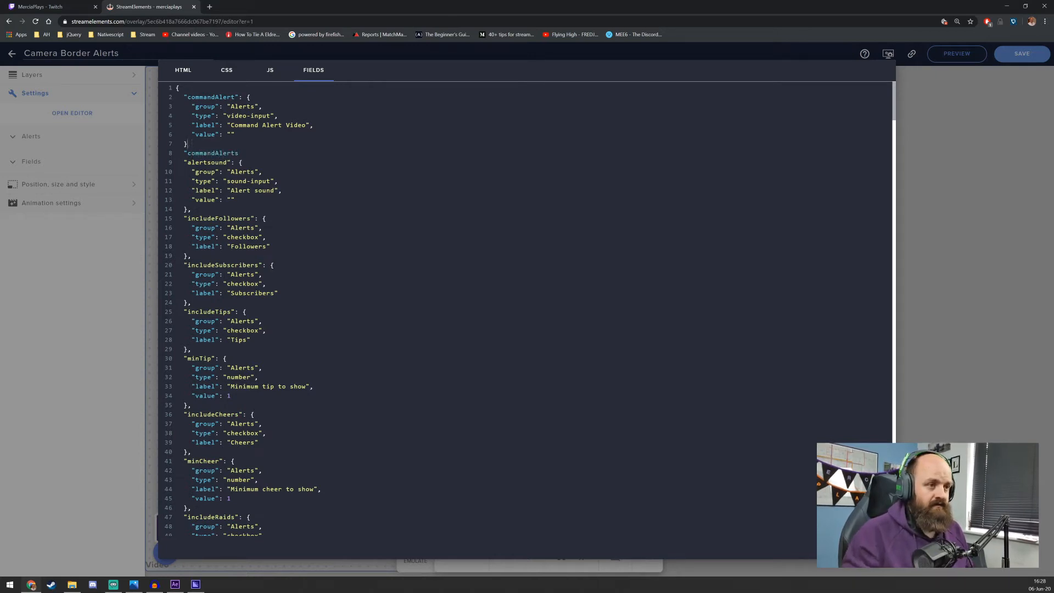
# Rename the commandAlert field key to "commandAlertVideo"
pyautogui.press('Up')
pyautogui.press('Up')
pyautogui.press('Up')
pyautogui.press('Up')
pyautogui.press('Up')
pyautogui.press('Left')
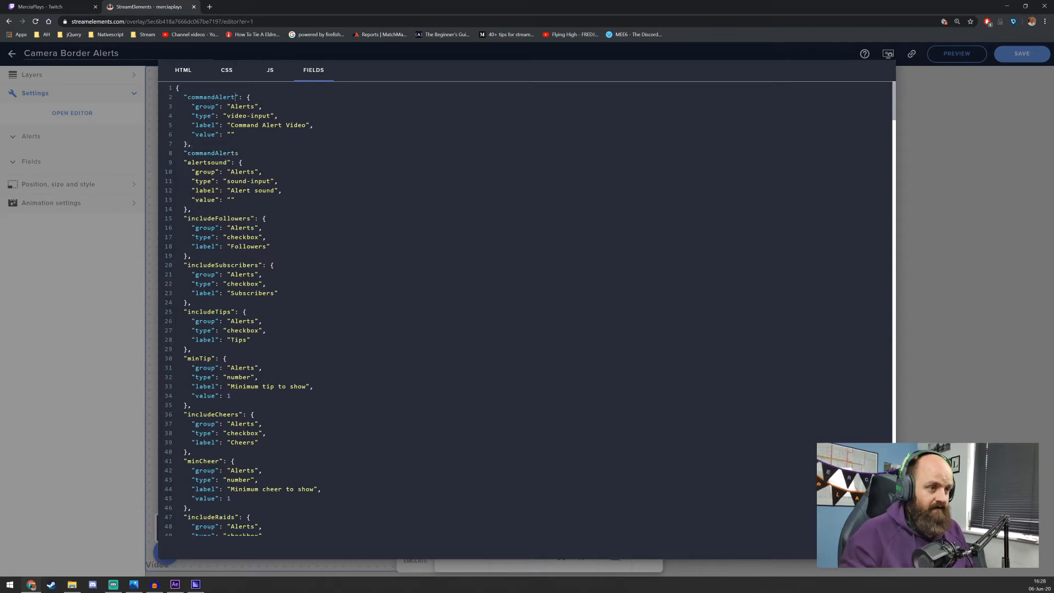
pyautogui.write('Video')
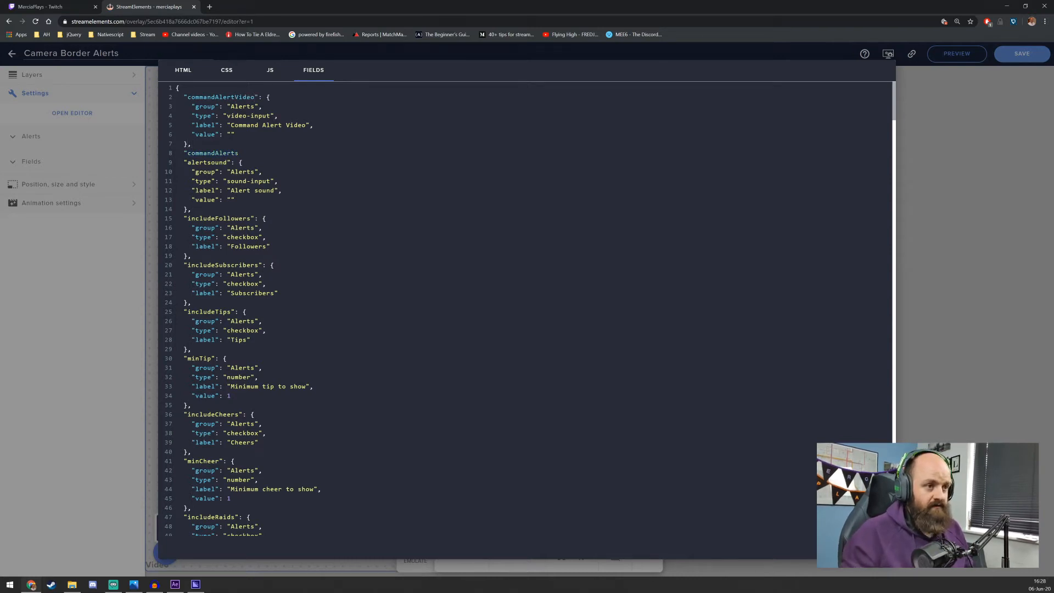
pyautogui.write('Name": {')
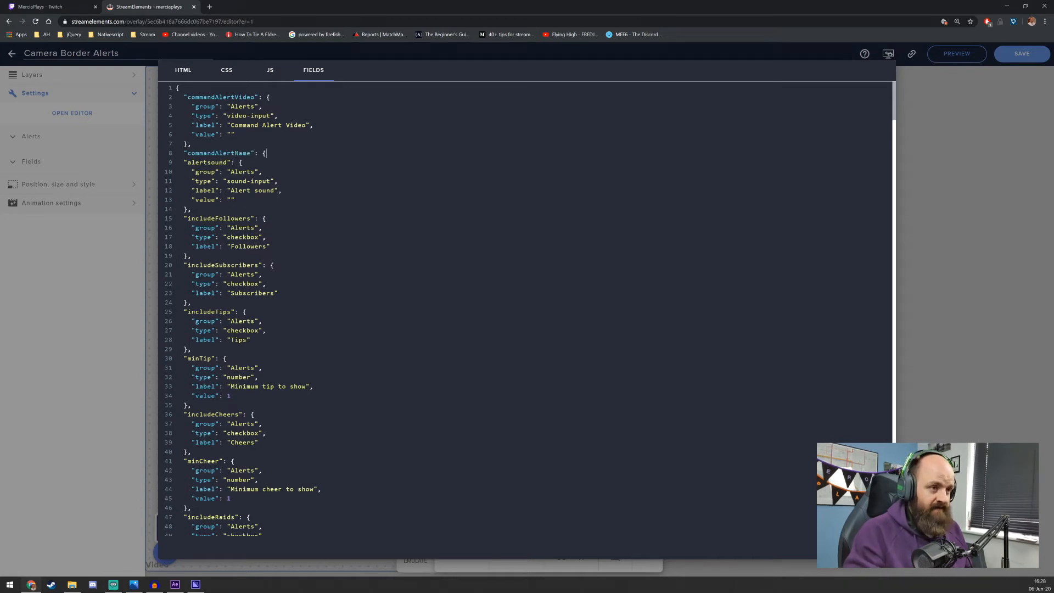
# Name the new entry below it "commandAlertValue" and give it an empty pair of braces followed by a comma
pyautogui.press('Return')
pyautogui.write('},')
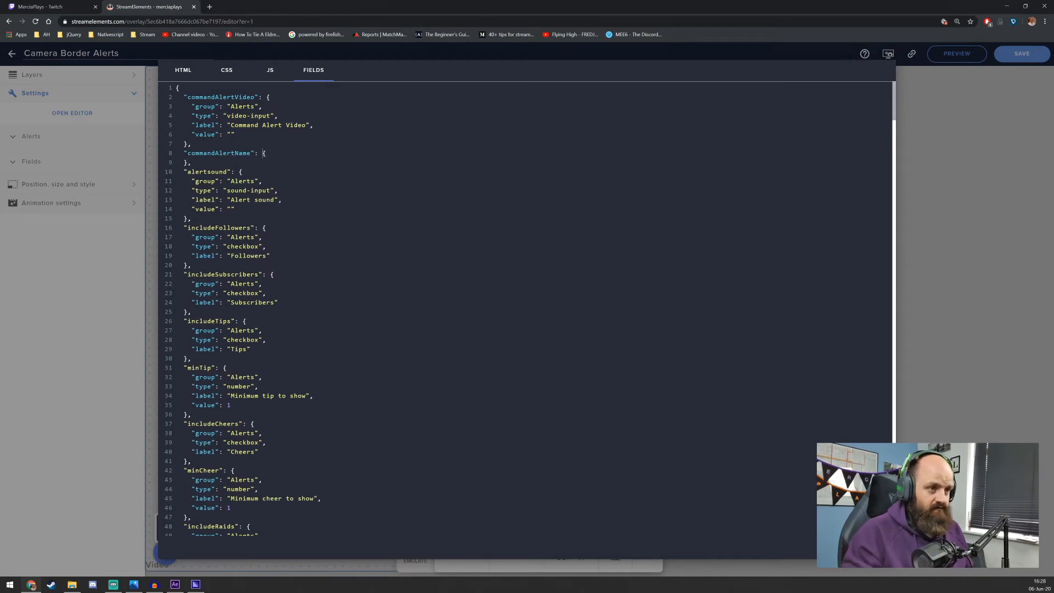
pyautogui.press('Left')
pyautogui.press('Left')
pyautogui.press('Left')
pyautogui.press('Left')
pyautogui.press('BackSpace')
pyautogui.press('BackSpace')
pyautogui.press('BackSpace')
pyautogui.press('BackSpace')
pyautogui.write('Value')
# Give the commandAlertValue field the group "Alerts" and the type "text"
pyautogui.press('End')
pyautogui.press('Return')
pyautogui.write('"group"')
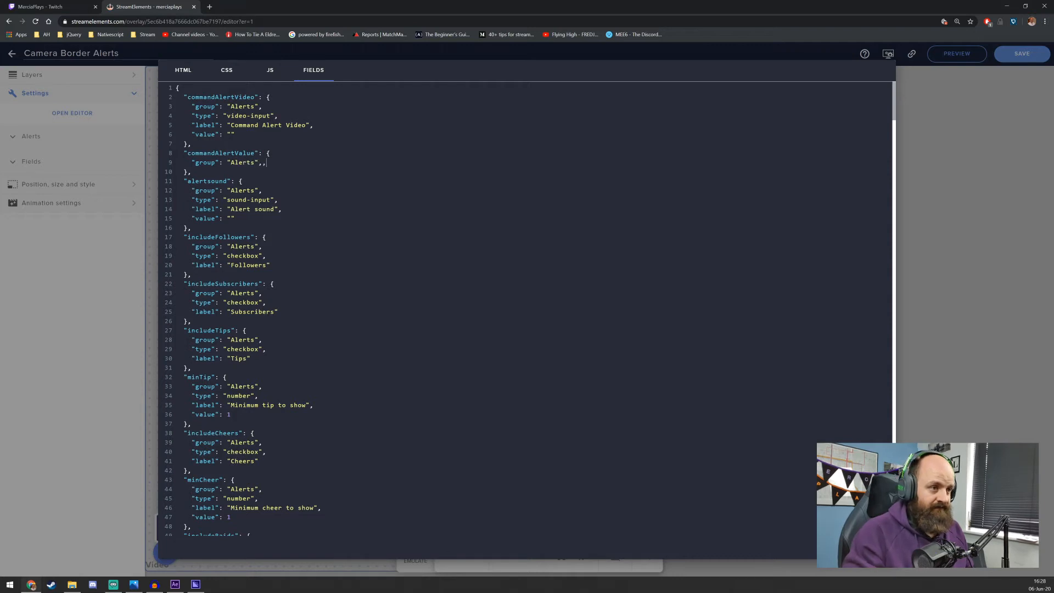
pyautogui.write(': "Alerts",')
pyautogui.press('Return')
pyautogui.write('"type')
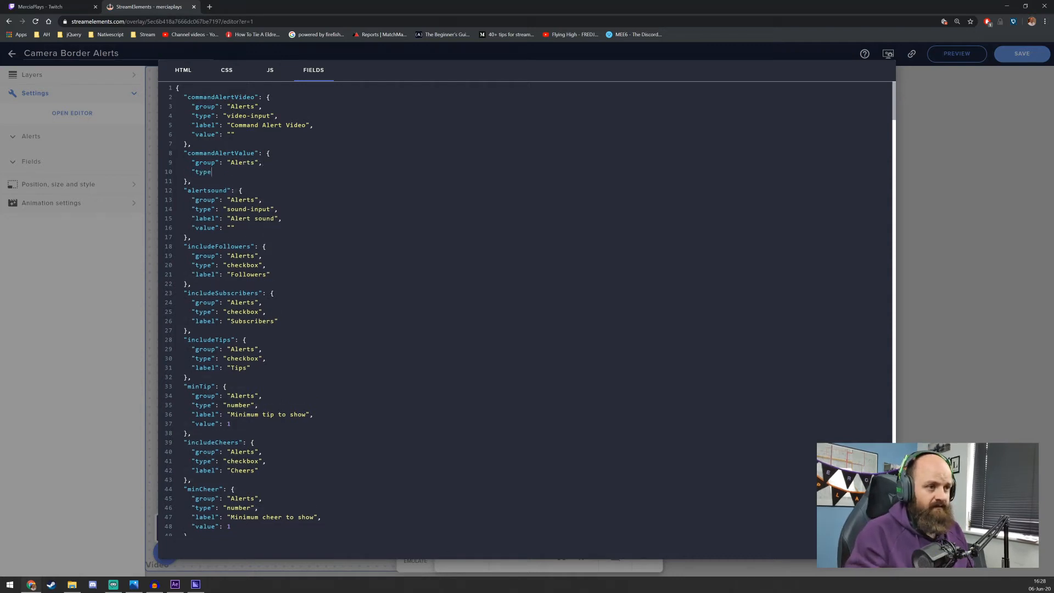
pyautogui.write('":')
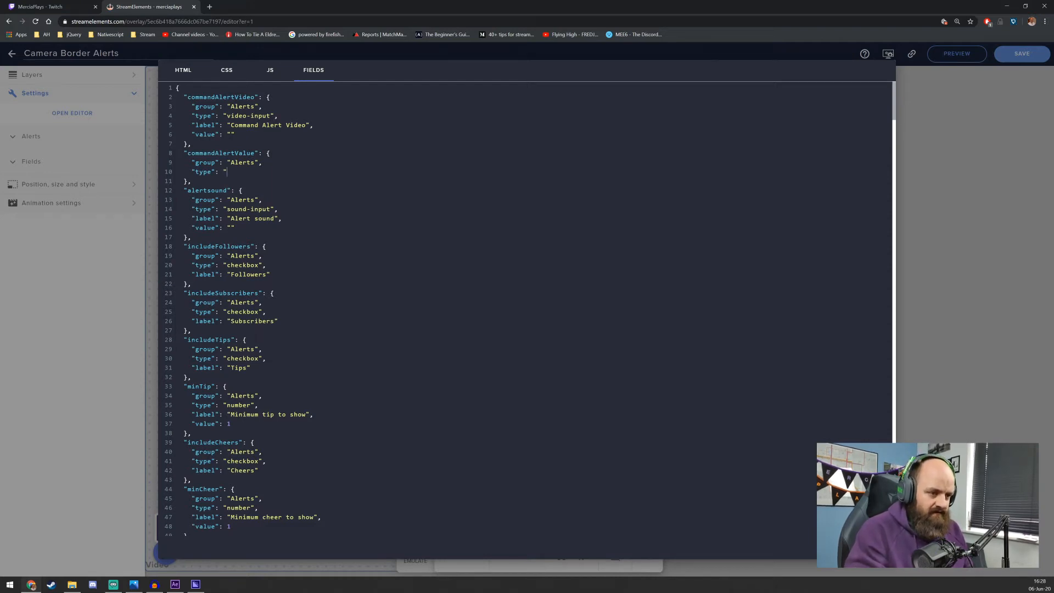
pyautogui.scroll(-4, 494, 307)
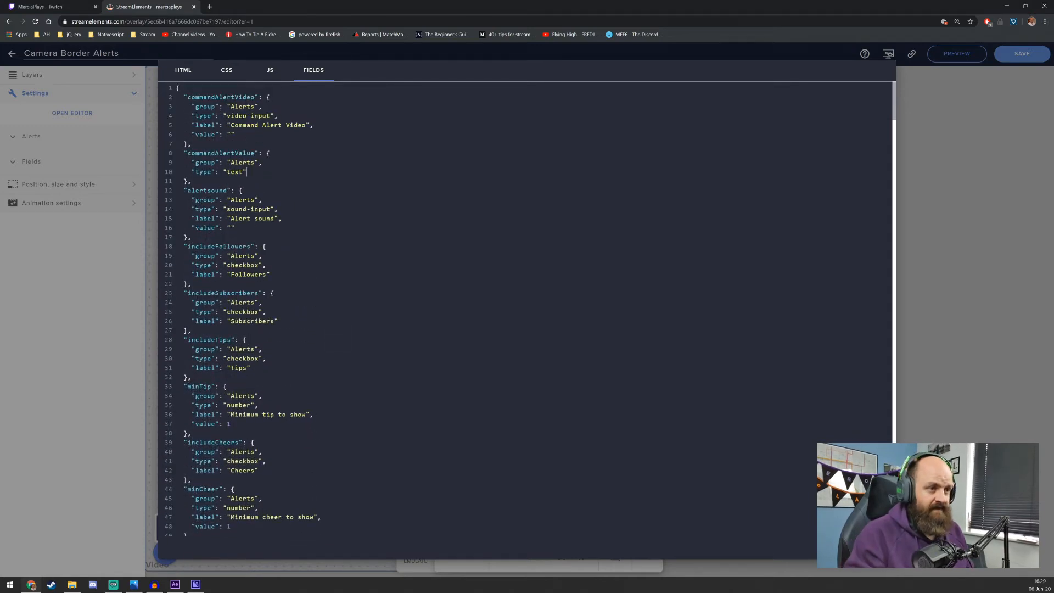
# Add the label "Command Alert Trigger" to the commandAlertValue field
pyautogui.write(',')
pyautogui.press('Return')
pyautogui.write('"')
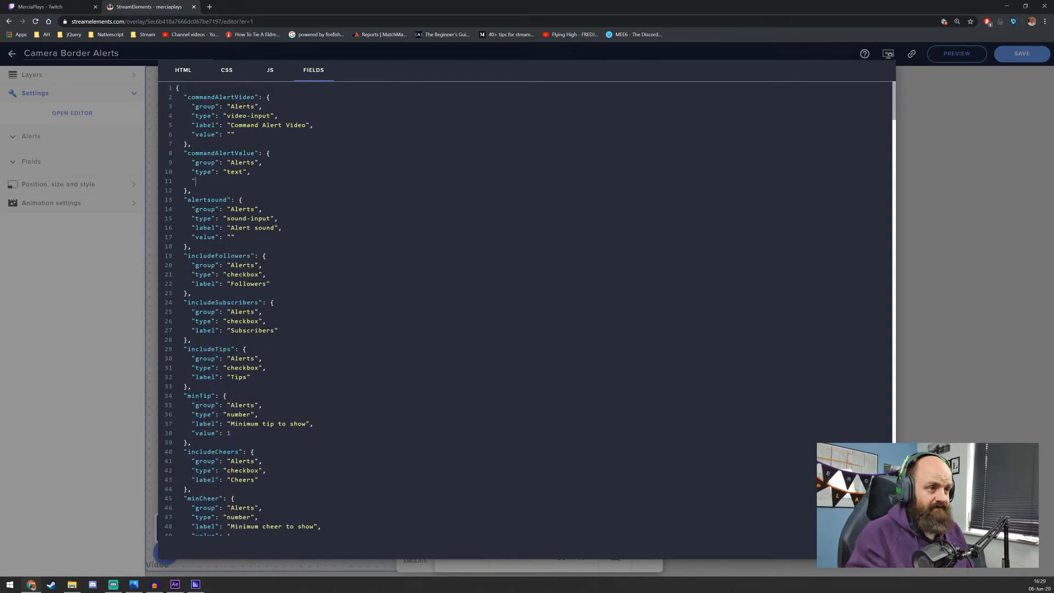
pyautogui.write('label": "')
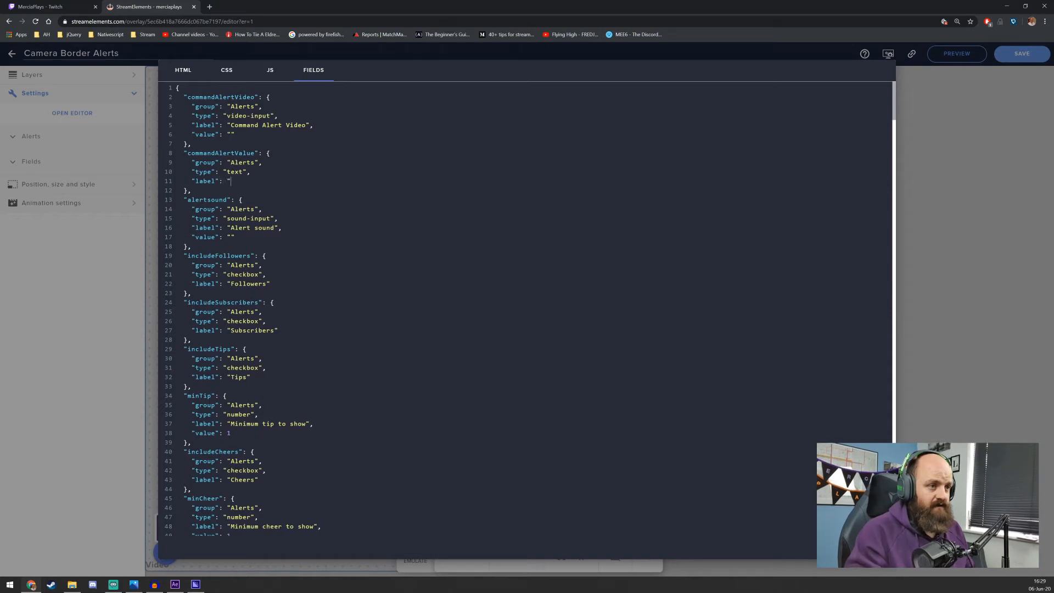
pyautogui.write('Command Alwert')
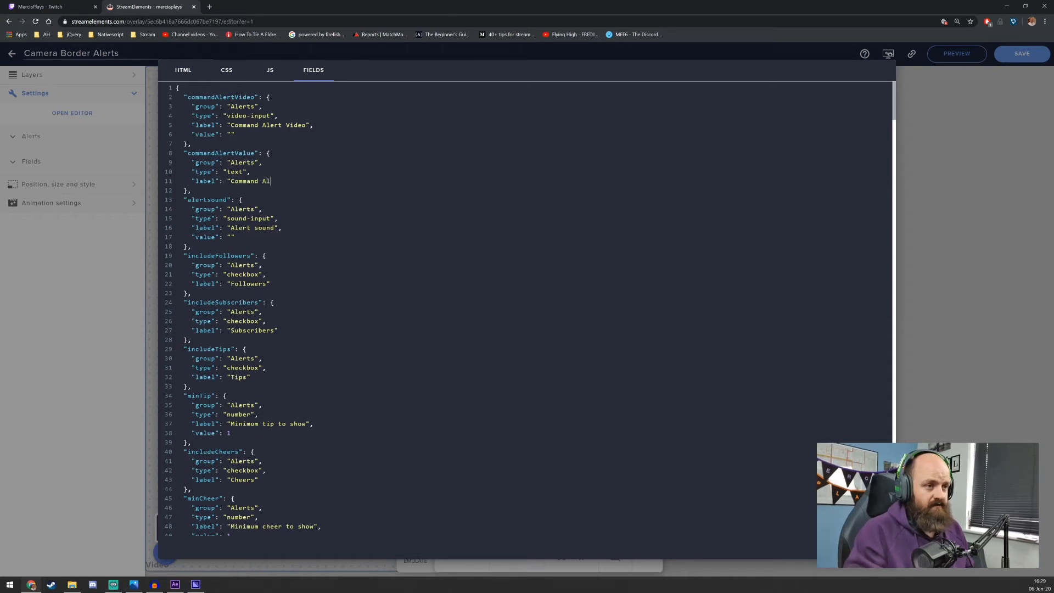
pyautogui.press('BackSpace')
pyautogui.press('BackSpace')
pyautogui.press('BackSpace')
pyautogui.press('BackSpace')
pyautogui.write('ert Trigger"')
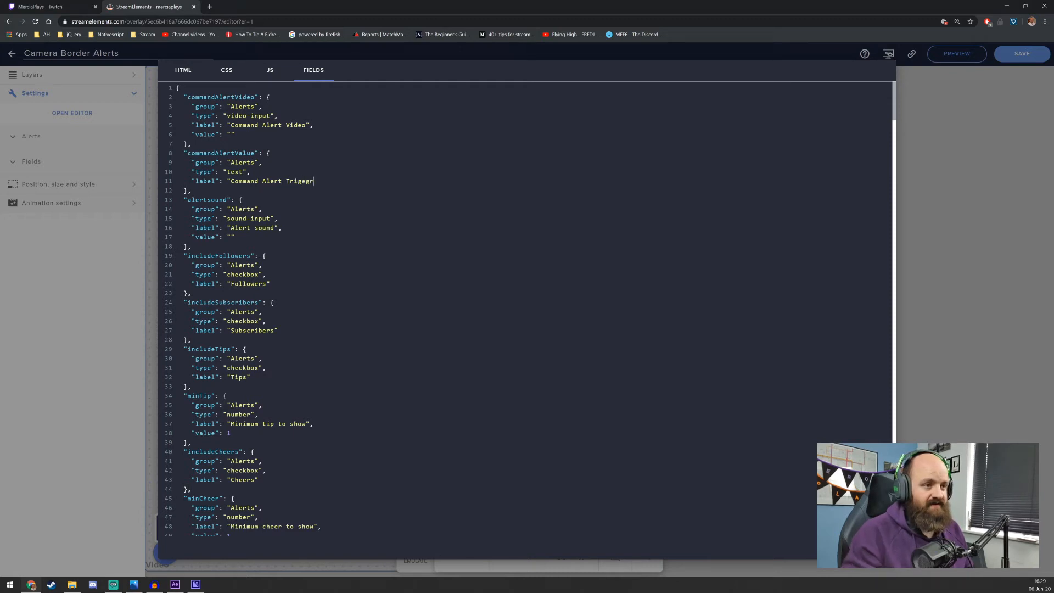
pyautogui.write(',')
# Add an empty "value" property to the commandAlertValue field
pyautogui.press('Return')
pyautogui.write('"value":')
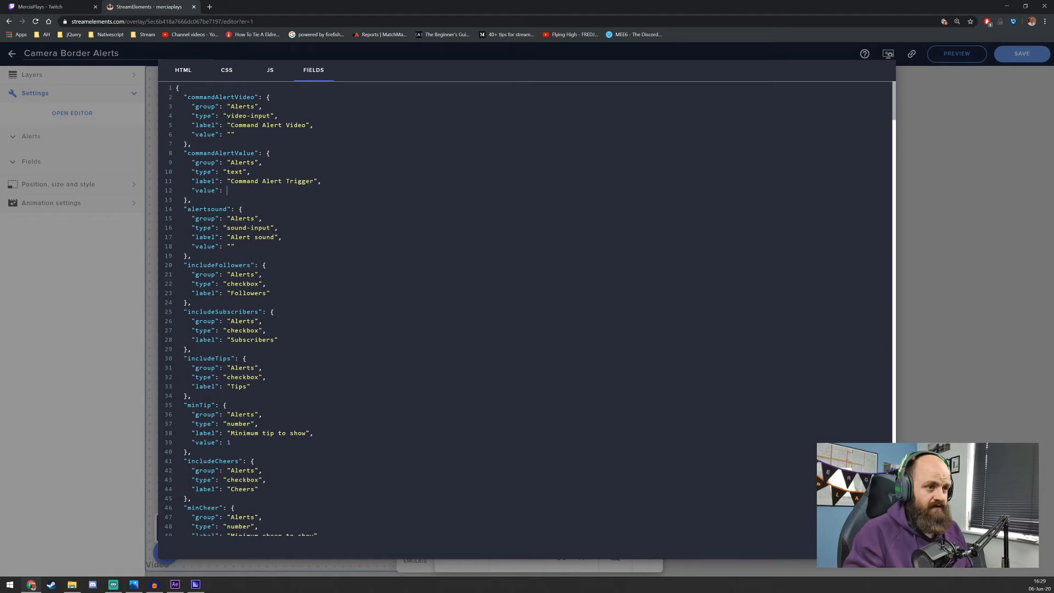
pyautogui.write(' ""')
# Rename the commandAlertValue field key to "commandAlertTrigger" and close the code editor
pyautogui.press('Delete')
pyautogui.press('Delete')
pyautogui.press('Delete')
pyautogui.press('Delete')
pyautogui.press('Delete')
pyautogui.write('Trigger')
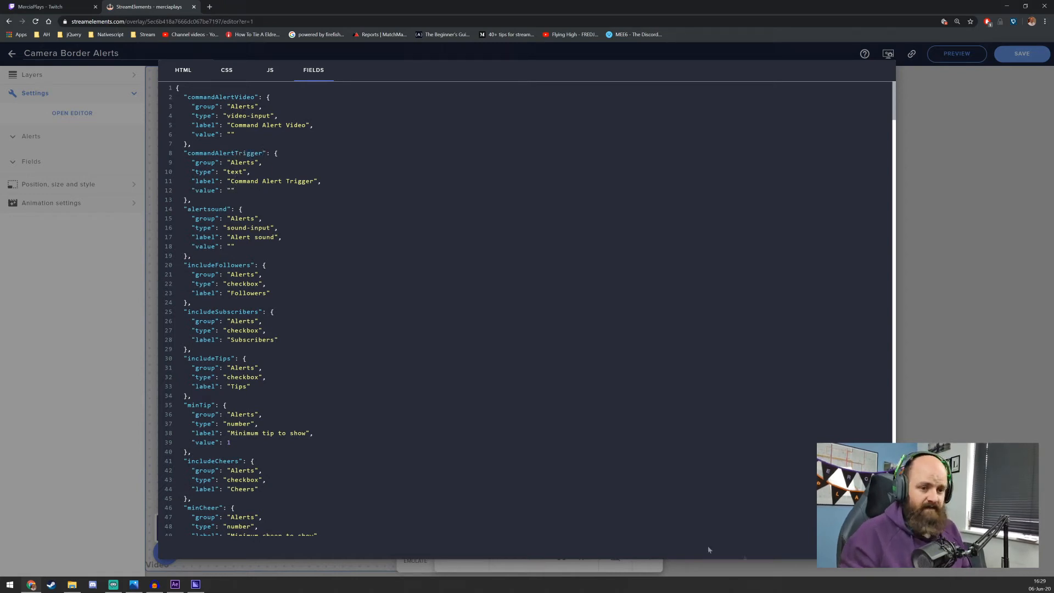
pyautogui.click(98, 187)
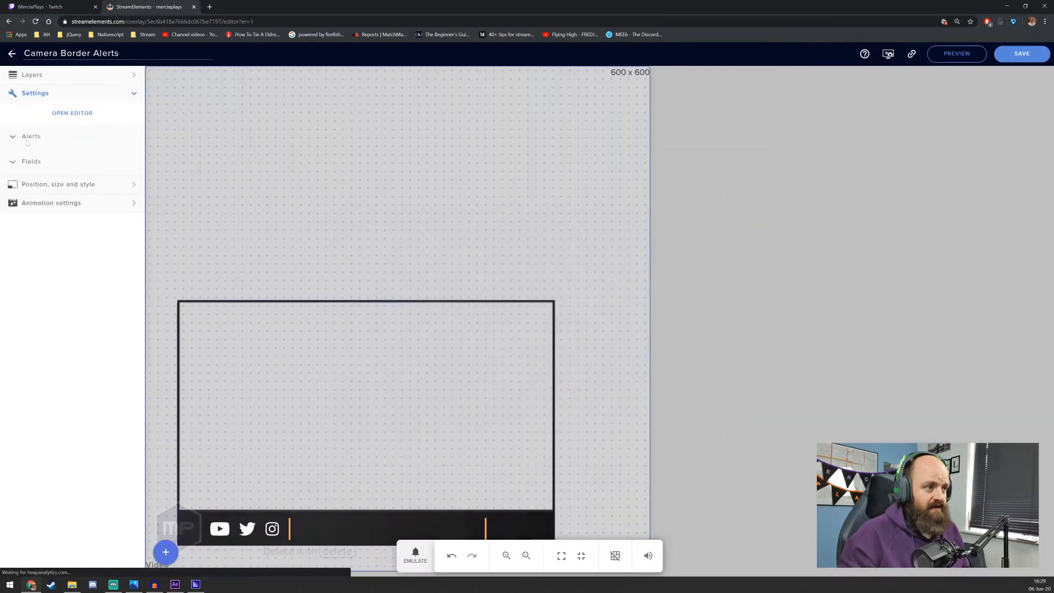
# In the alert settings, set the Command Alert Trigger to "!meow" and assign Large - Camera Border - Sansa.webm as the Command Alert Video
pyautogui.click(14, 138)
pyautogui.click(9, 207)
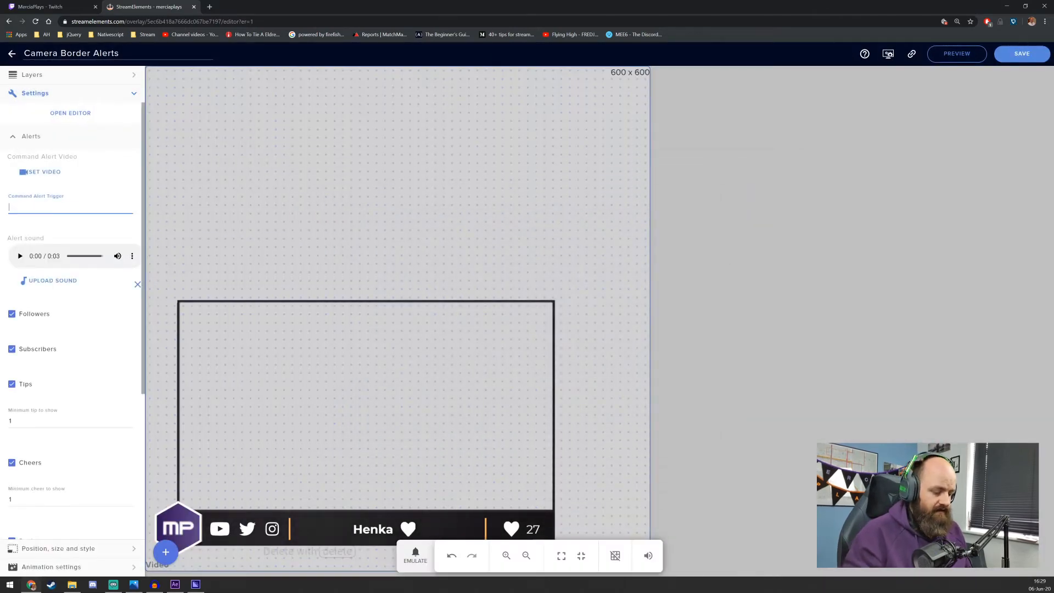
pyautogui.write('!meow')
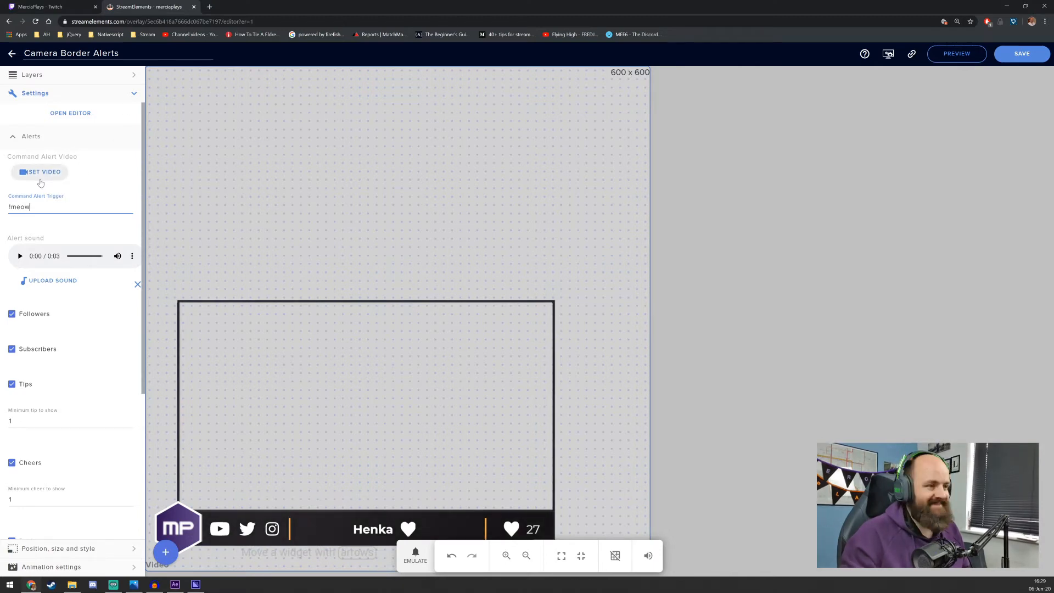
pyautogui.click(41, 173)
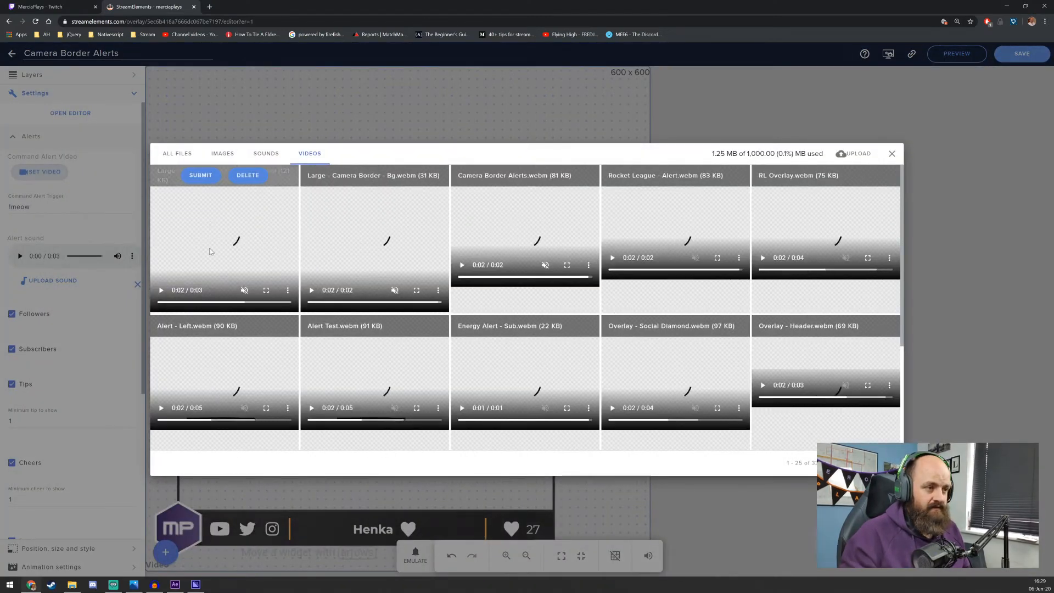
pyautogui.click(200, 175)
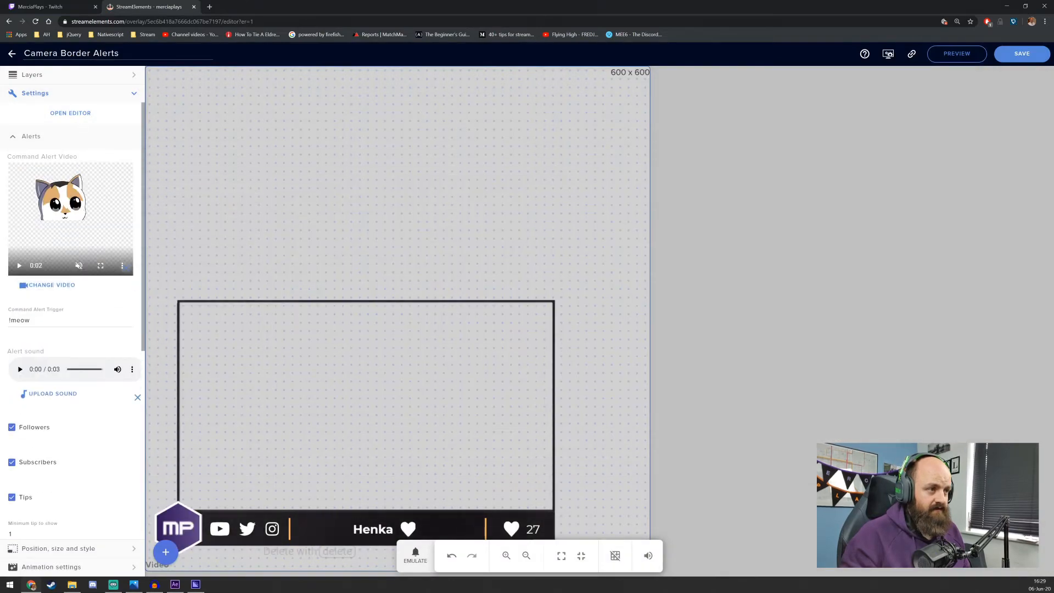
# Open the widget's HTML code and add an empty video element directly above the sound-alert audio element
pyautogui.click(13, 139)
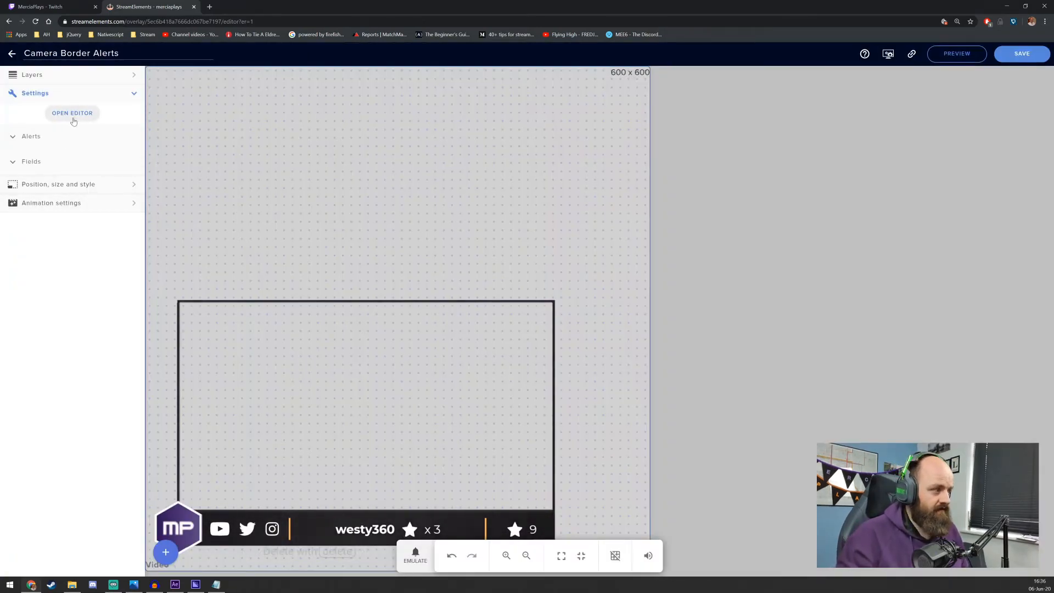
pyautogui.click(73, 114)
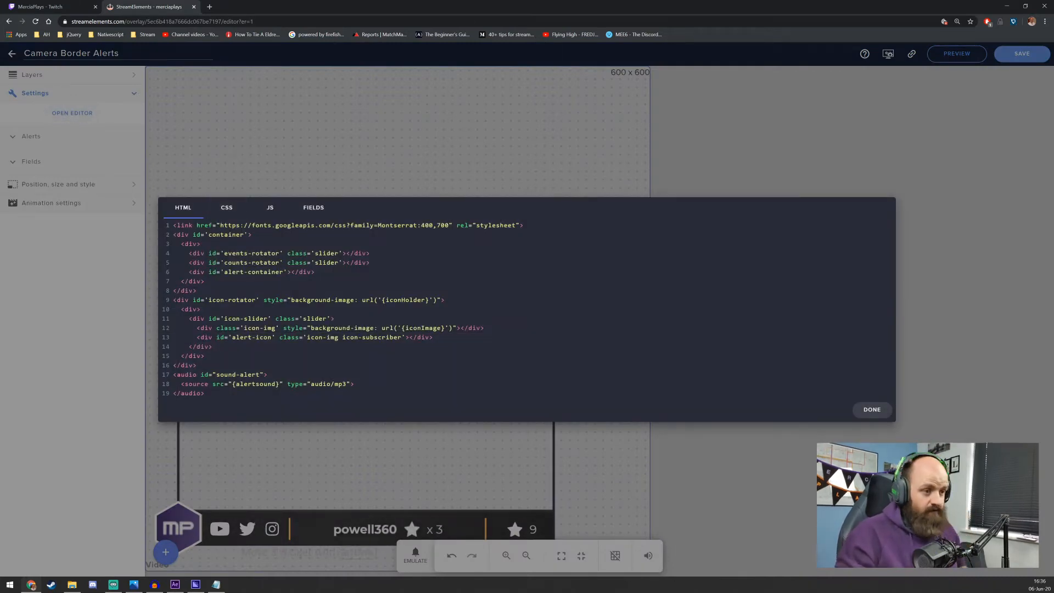
pyautogui.press('Return')
pyautogui.write('<v')
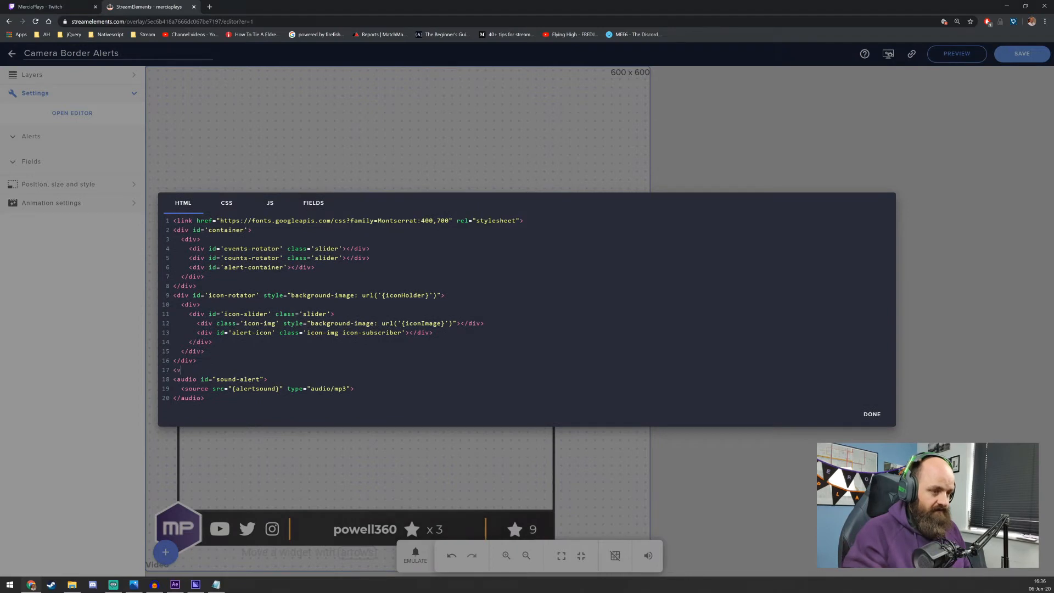
pyautogui.write('ideo>')
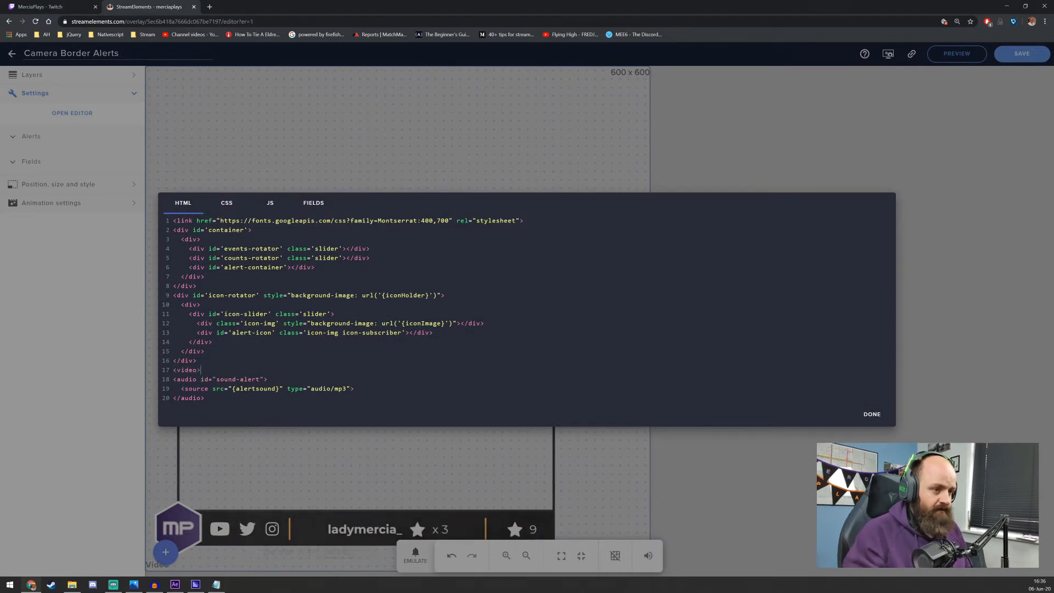
pyautogui.press('Return')
pyautogui.write('</video> id=')
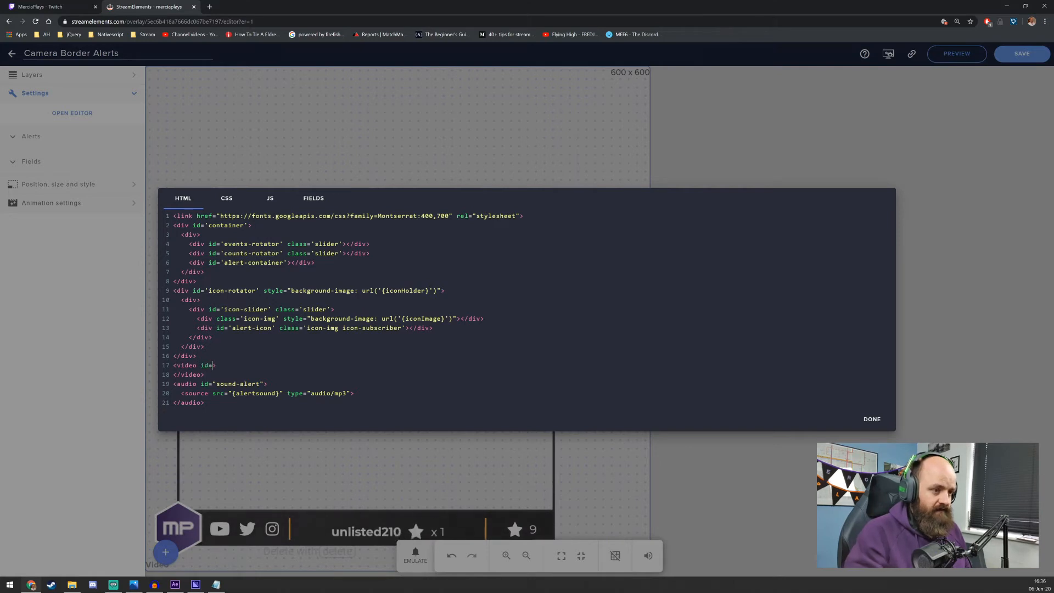
pyautogui.write("'command-")
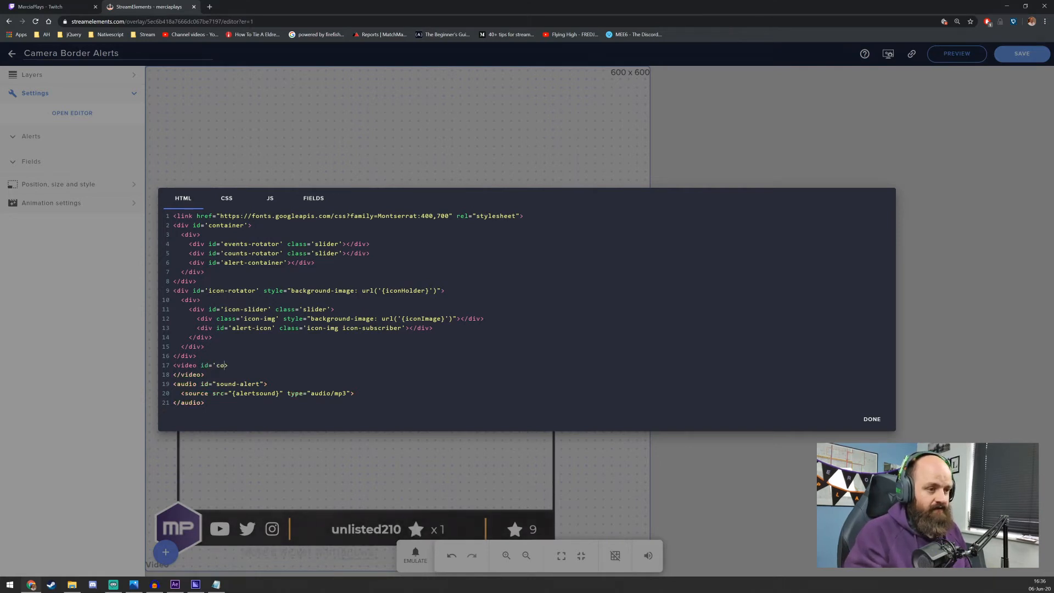
# Give the new video element the id 'command-alert-video'
pyautogui.write('alert-video')
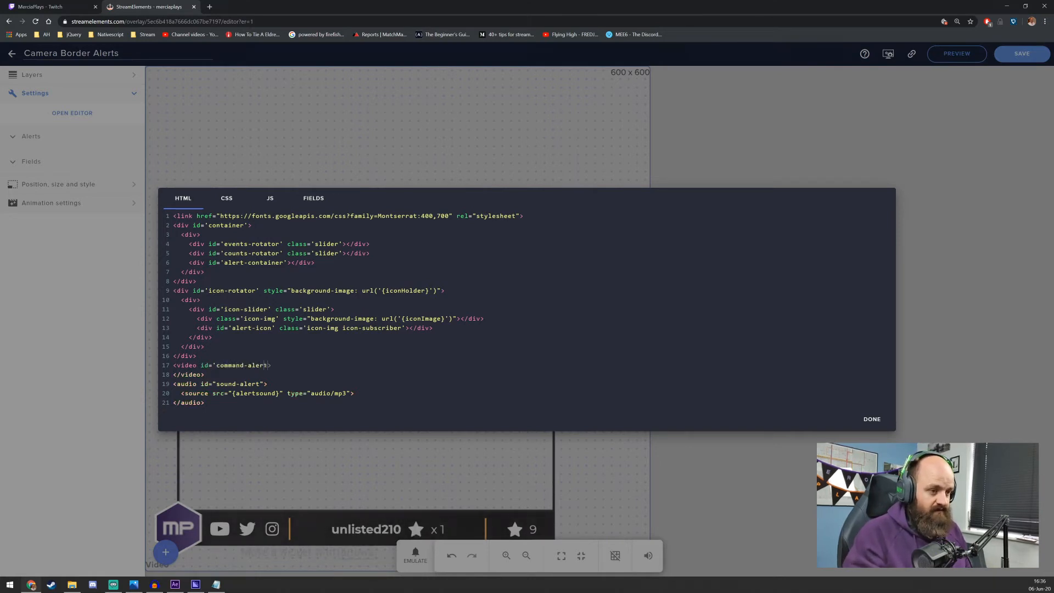
pyautogui.write("'")
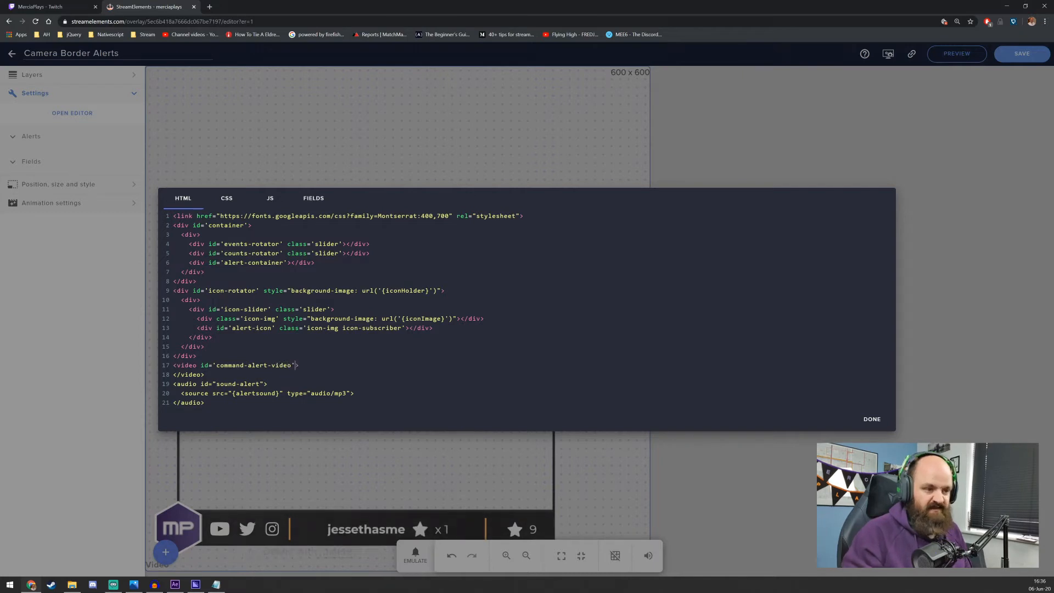
# Insert a source tag with an empty src and type 'video/webm' inside the video element, and switch to the field definitions
pyautogui.press('End')
pyautogui.press('Return')
pyautogui.write("<source src='' type='")
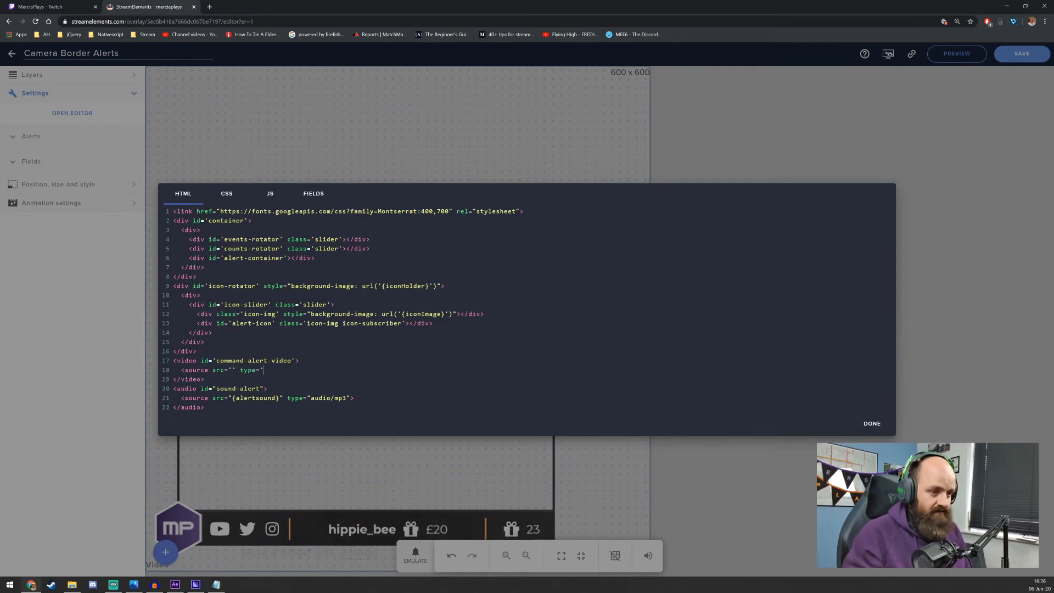
pyautogui.write('video/')
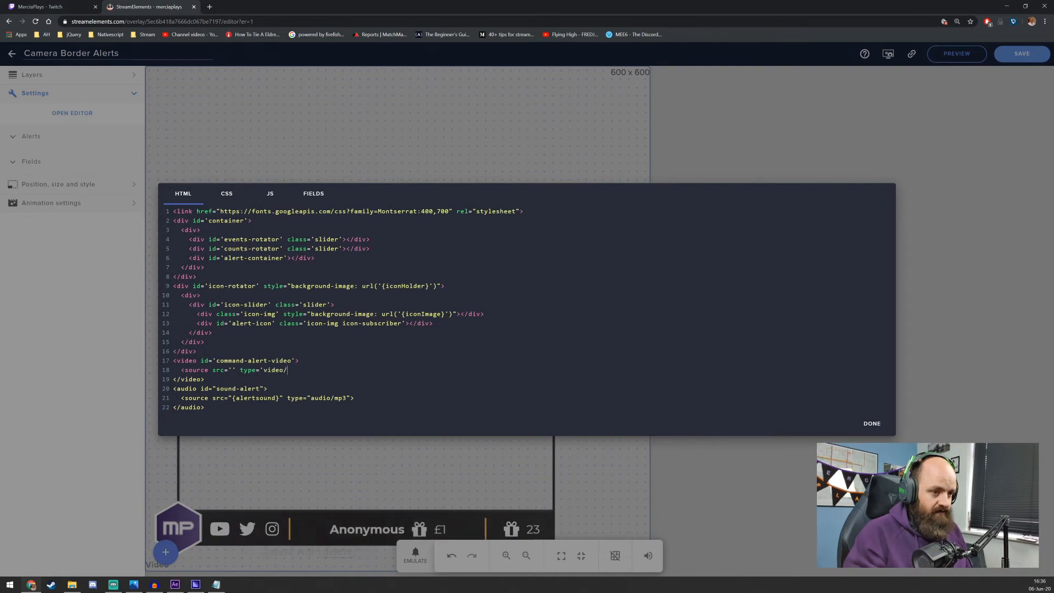
pyautogui.write("webm' />")
pyautogui.click(320, 199)
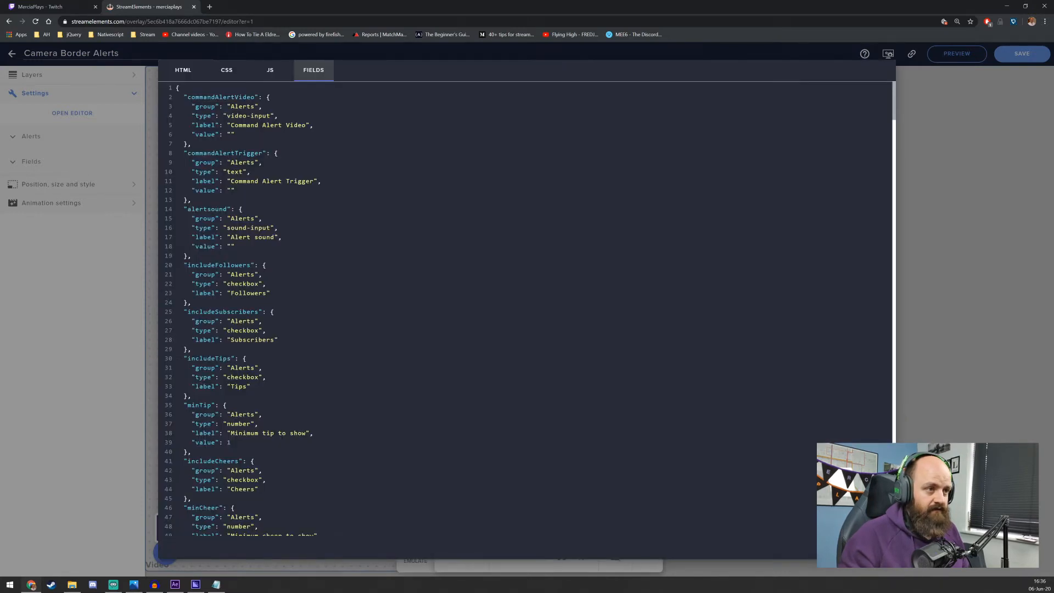
# Set the src of the command alert video's source tag to '{commandAlertVideo}', copying the field name from the field definitions
pyautogui.doubleClick(221, 97)
pyautogui.hotkey('ctrl', 'c')
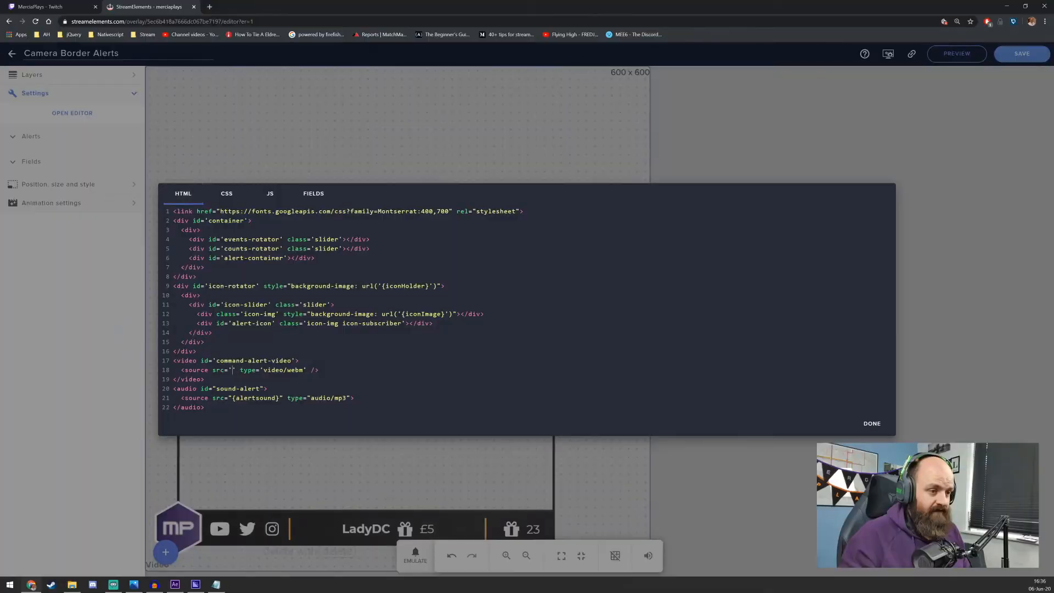
pyautogui.write('{')
pyautogui.hotkey('ctrl', 'v')
pyautogui.write('}')
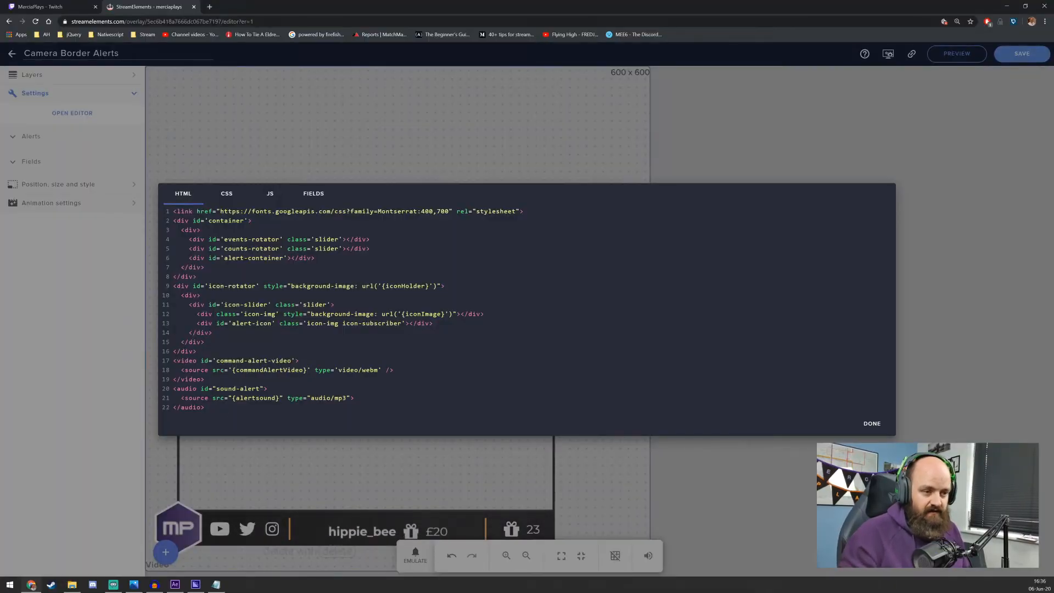
# Add an empty CSS rule for #command-alert-video between the .accent-bg and #alert-container rules
pyautogui.moveTo(216, 361); pyautogui.dragTo(292, 361)
pyautogui.hotkey('ctrl', 'c')
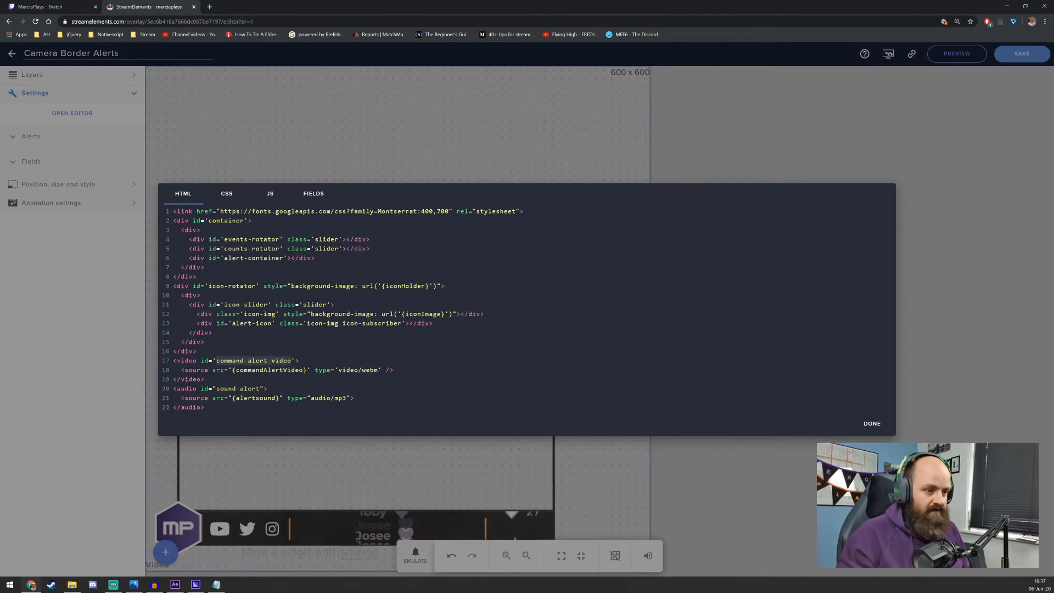
pyautogui.click(227, 193)
pyautogui.click(177, 209)
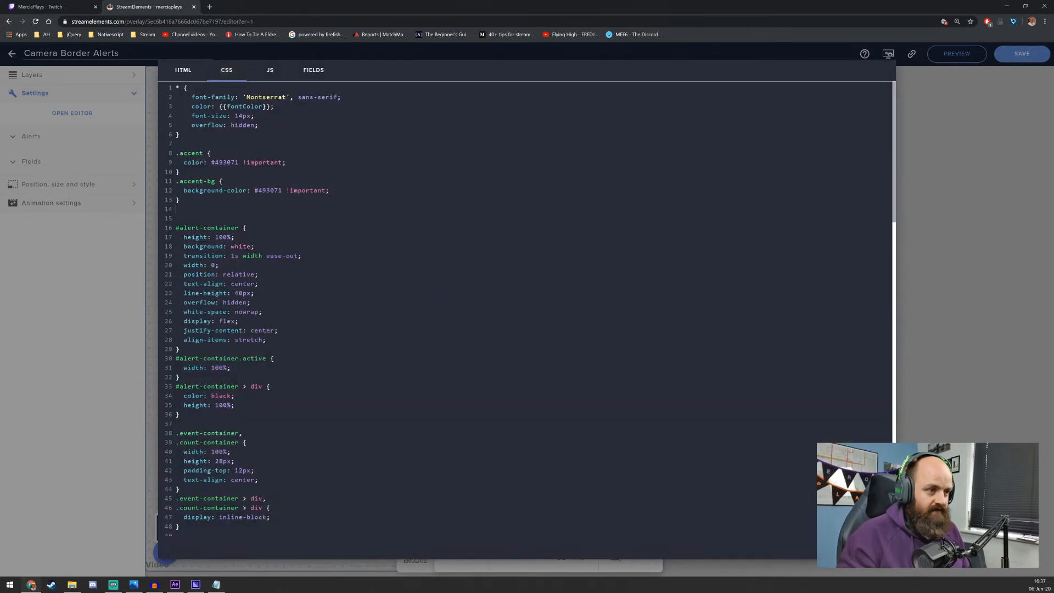
pyautogui.hotkey('ctrl', 'End')
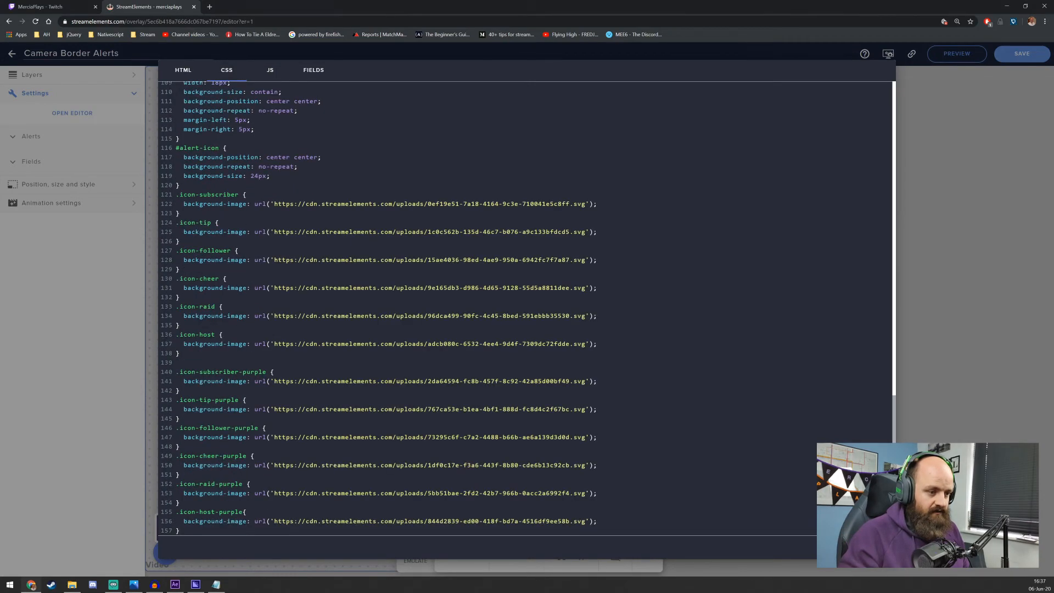
pyautogui.scroll(5, 527, 307)
pyautogui.hotkey('ctrl', 'Home')
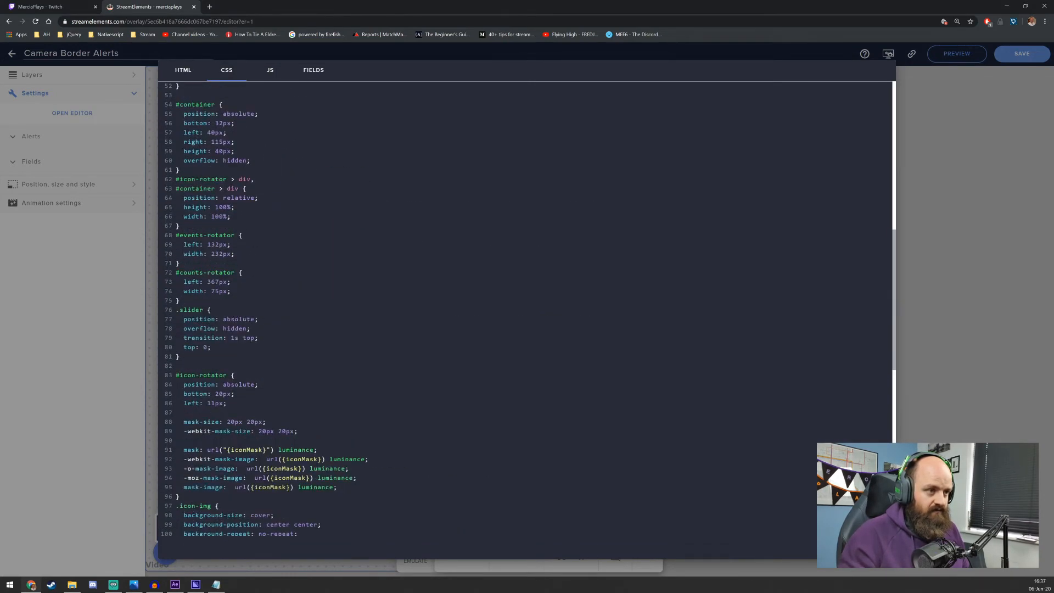
pyautogui.click(177, 207)
pyautogui.press('Return')
pyautogui.write('#')
pyautogui.hotkey('ctrl', 'v')
pyautogui.write('{')
pyautogui.press('Return')
pyautogui.write('}')
pyautogui.press('Up')
pyautogui.press('End')
pyautogui.press('Return')
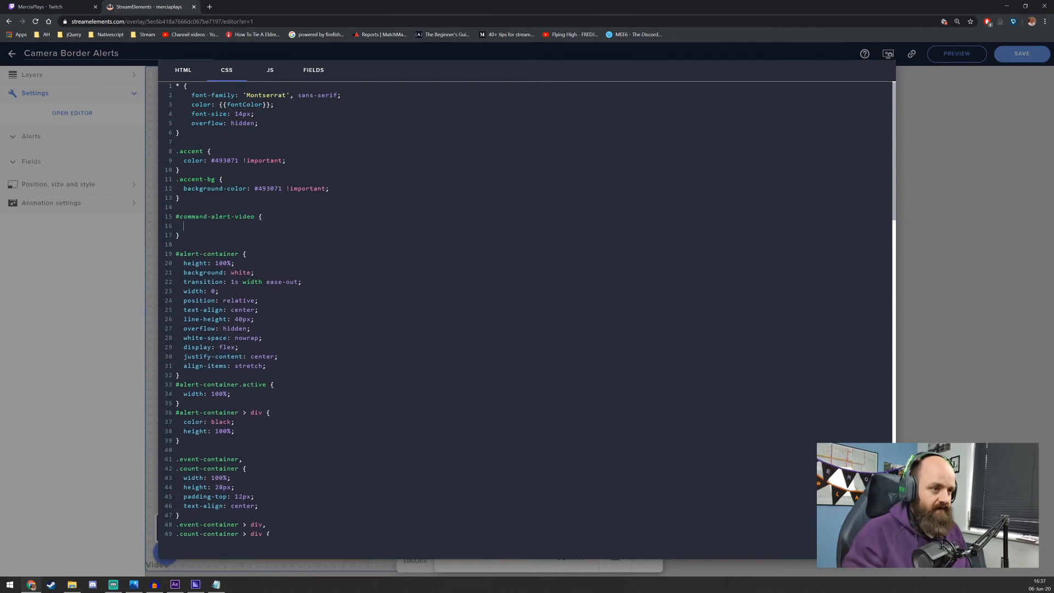
# In the #command-alert-video rule, set position to absolute, top to 0 and left to 0
pyautogui.write('position: abosolute;')
pyautogui.press('Return')
pyautogui.write('top: 0;')
pyautogui.press('Return')
pyautogui.write('lefT: 0')
pyautogui.press('BackSpace')
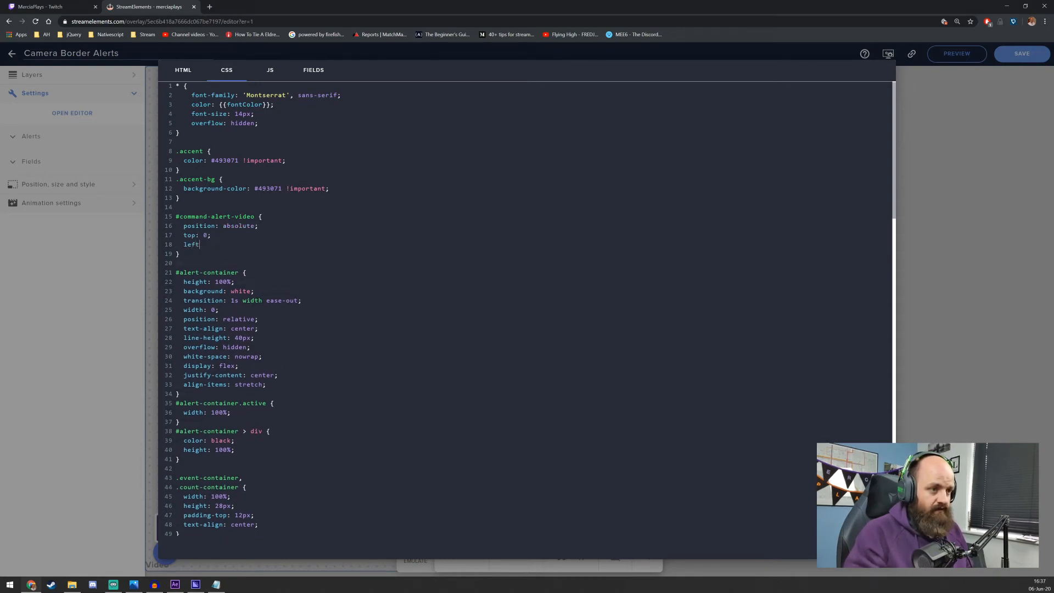
pyautogui.write('0;')
pyautogui.press('Return')
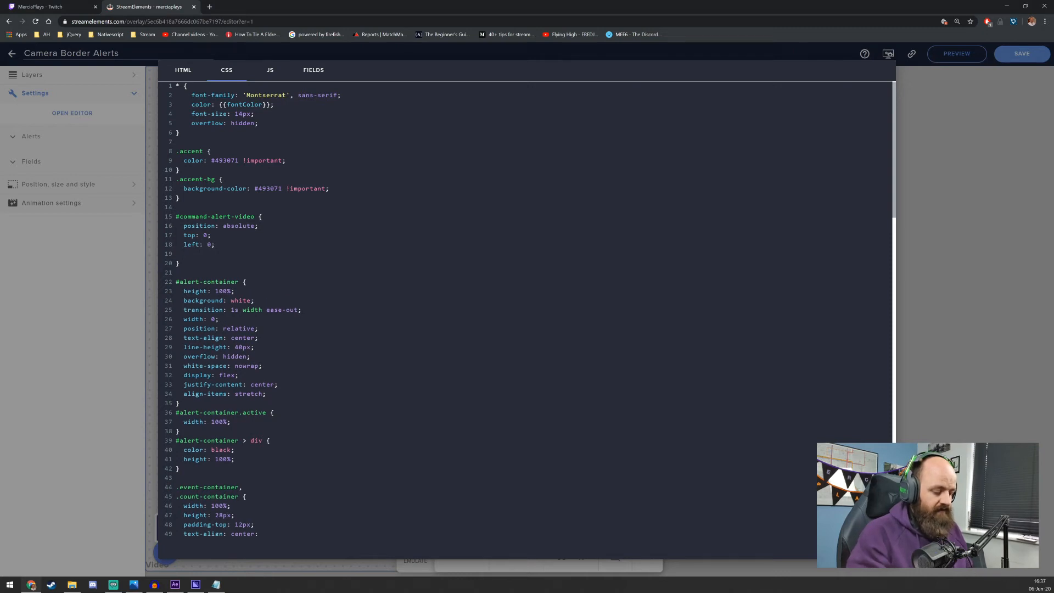
# Set the height and width to 100% in the #command-alert-video rule
pyautogui.write("height: 100%'")
pyautogui.press('Return')
pyautogui.press('Up')
pyautogui.press('End')
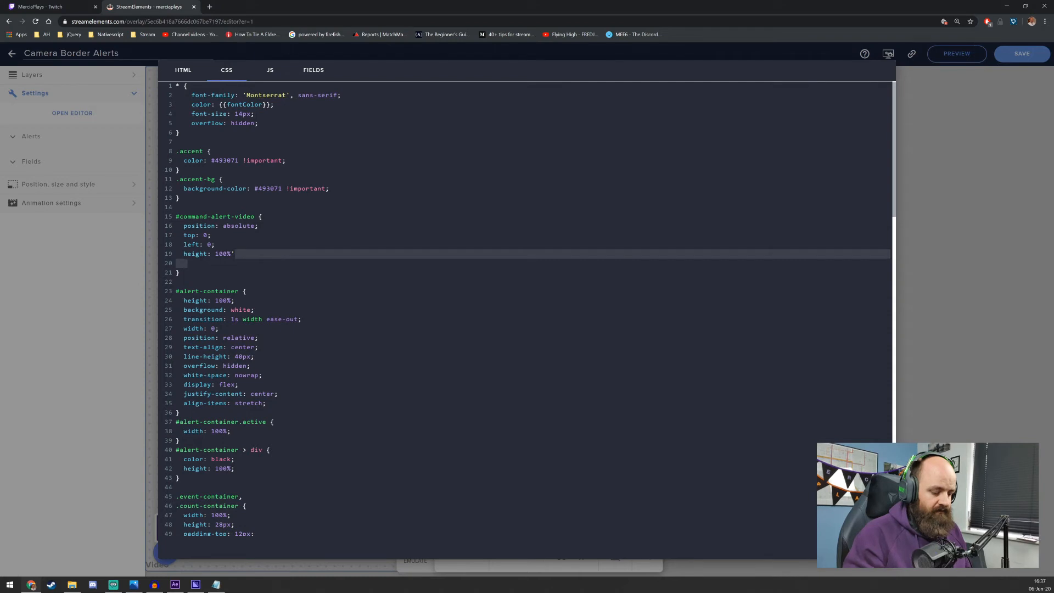
pyautogui.press('BackSpace')
pyautogui.write(';')
pyautogui.press('Down')
pyautogui.write('width: 100%;')
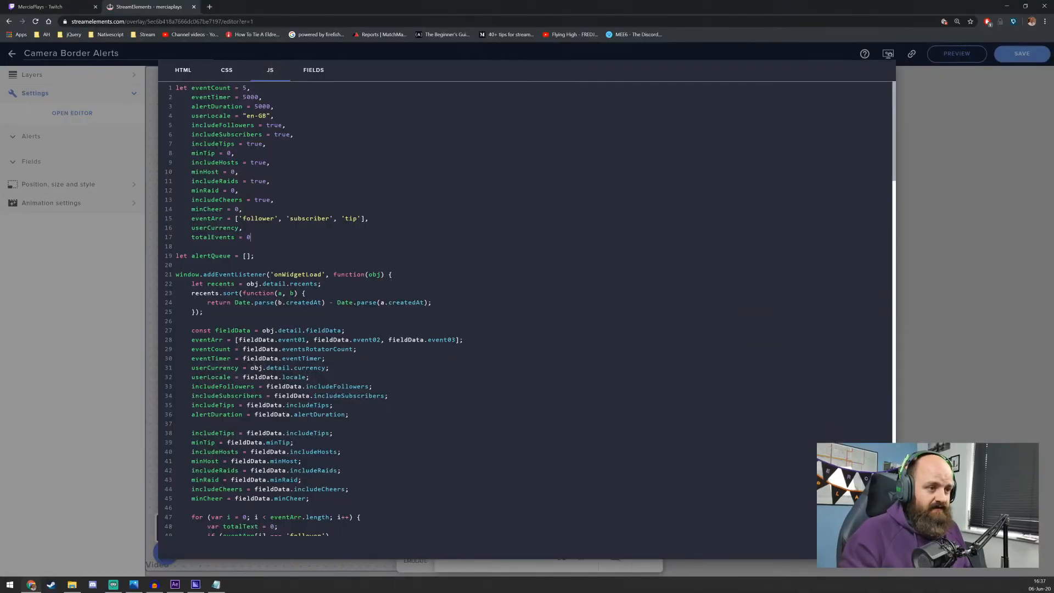
# In the JavaScript, declare commandAlertTrigger = '' after totalEvents, copying the name from the field definitions
pyautogui.click(314, 70)
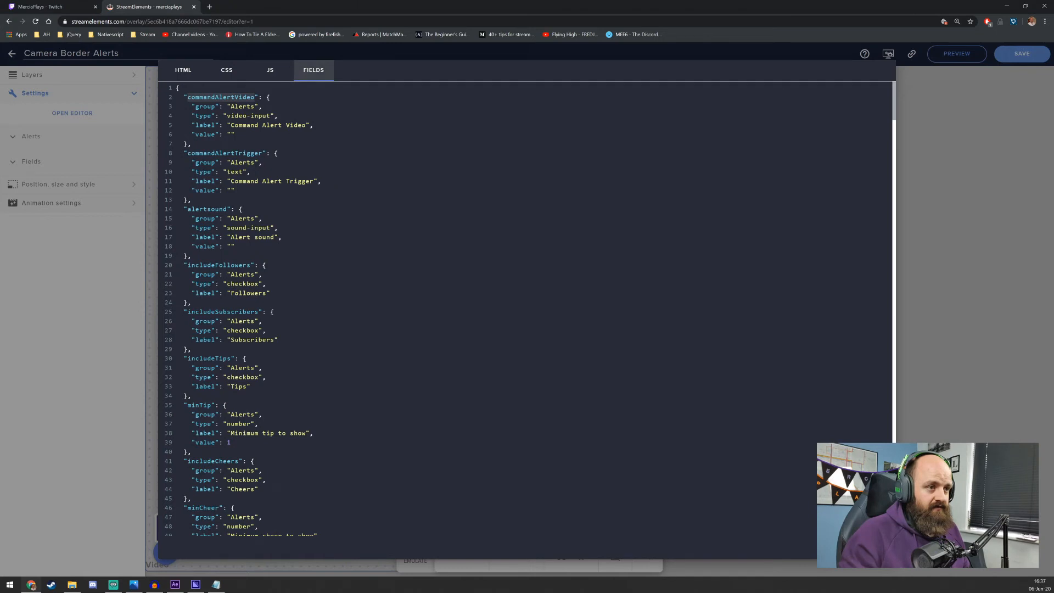
pyautogui.doubleClick(227, 153)
pyautogui.hotkey('ctrl', 'c')
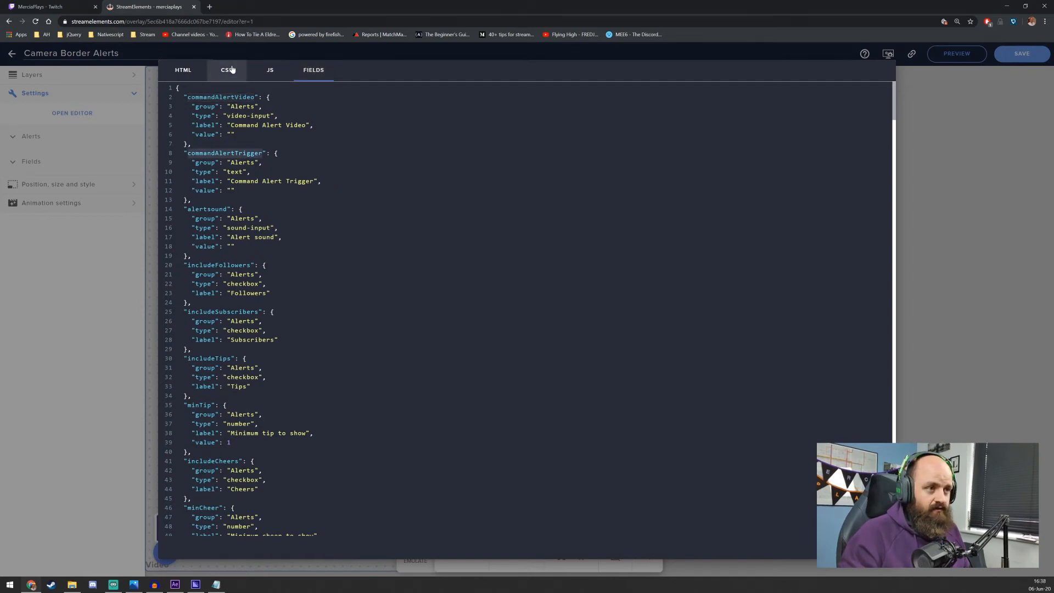
pyautogui.click(270, 69)
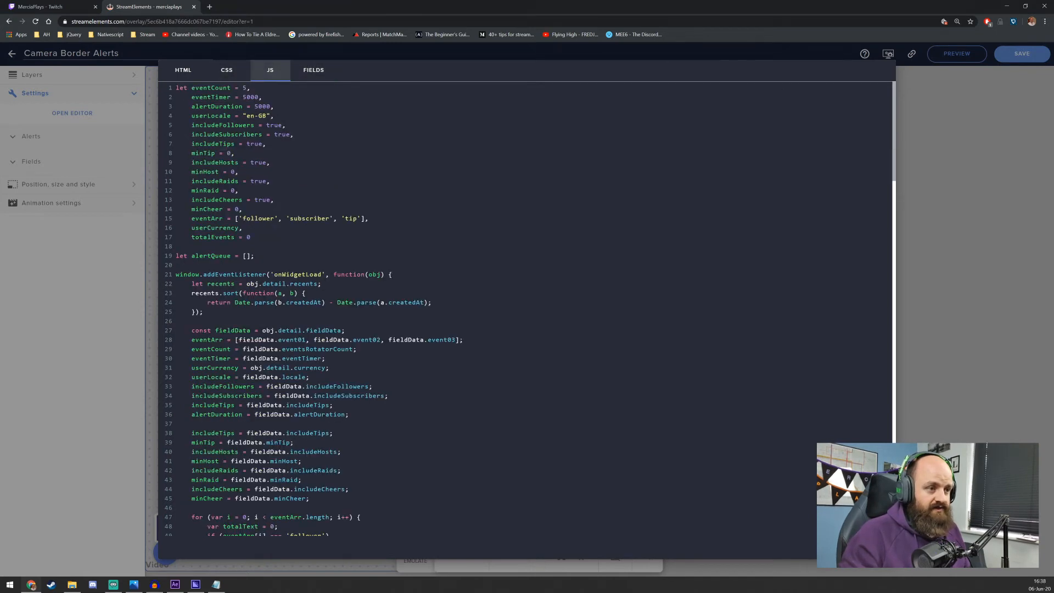
pyautogui.write(',')
pyautogui.press('Return')
pyautogui.hotkey('ctrl', 'v')
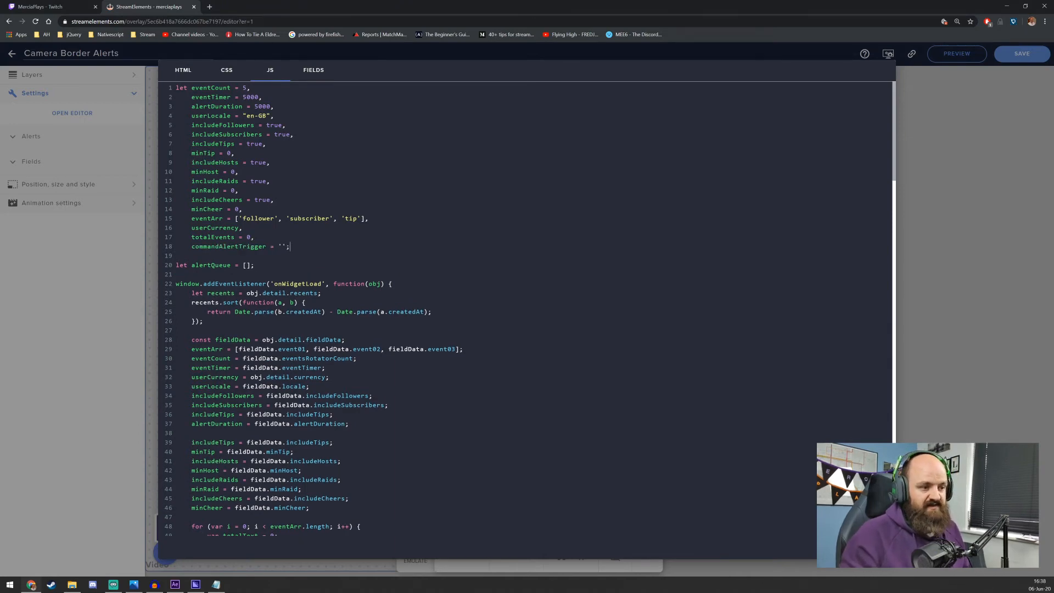
# In the onWidgetLoad handler, assign fieldData.commandAlertTrigger to commandAlertTrigger below the minCheer assignment
pyautogui.scroll(-3, 530, 309)
pyautogui.scroll(1, 531, 308)
pyautogui.click(310, 385)
pyautogui.press('Return')
pyautogui.hotkey('ctrl', 'v')
pyautogui.press('Tab')
pyautogui.press('End')
pyautogui.write('= fiel')
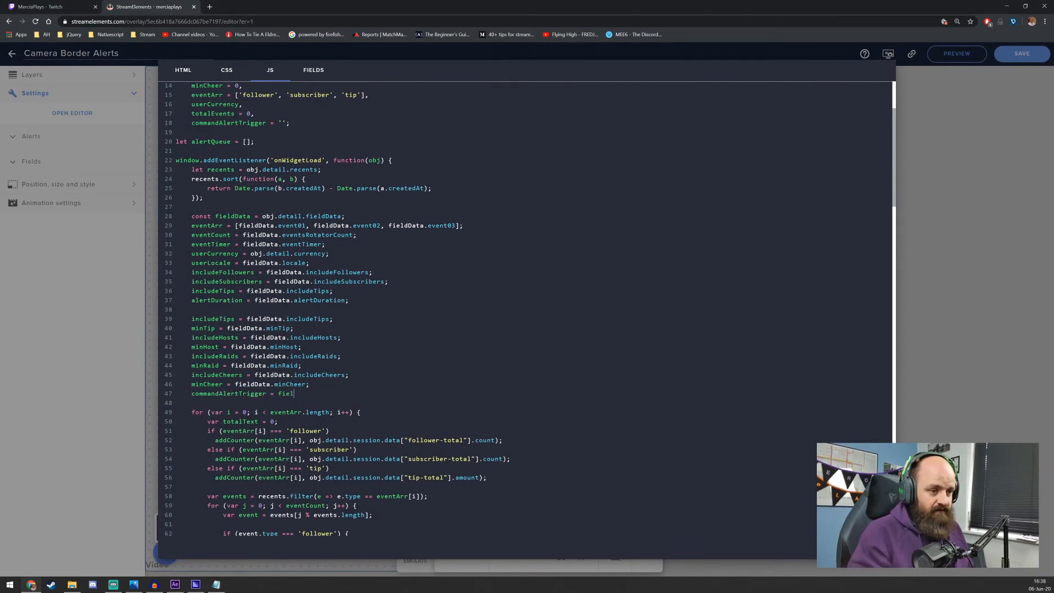
pyautogui.write('dData.commandAlertTrigger;')
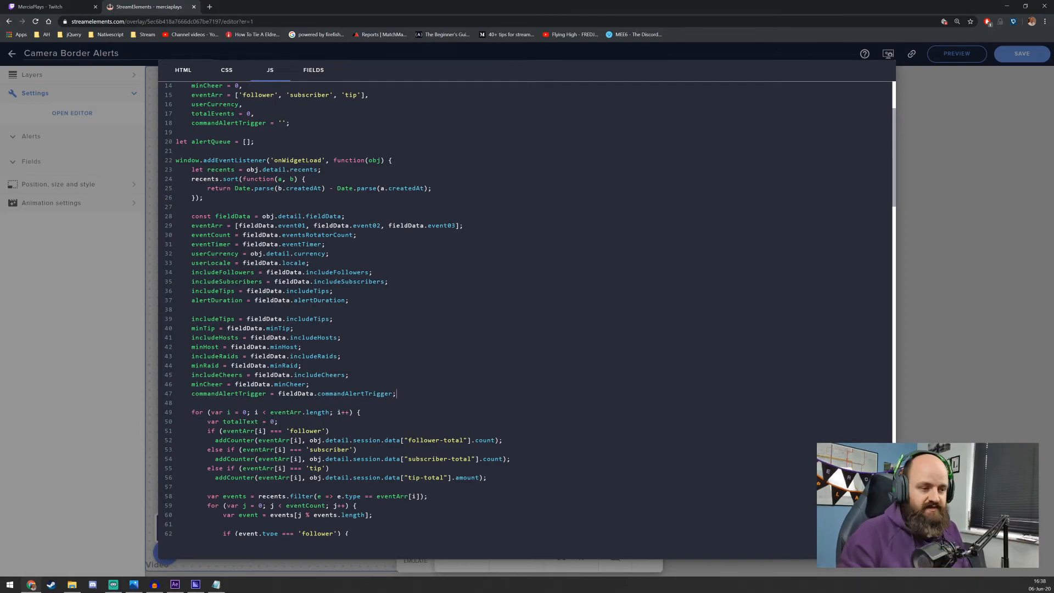
# Append an else-if branch for listener === 'message' after the tip branch in the onEventReceived handler
pyautogui.scroll(-11, 527, 308)
pyautogui.scroll(-11, 527, 308)
pyautogui.scroll(-1, 527, 308)
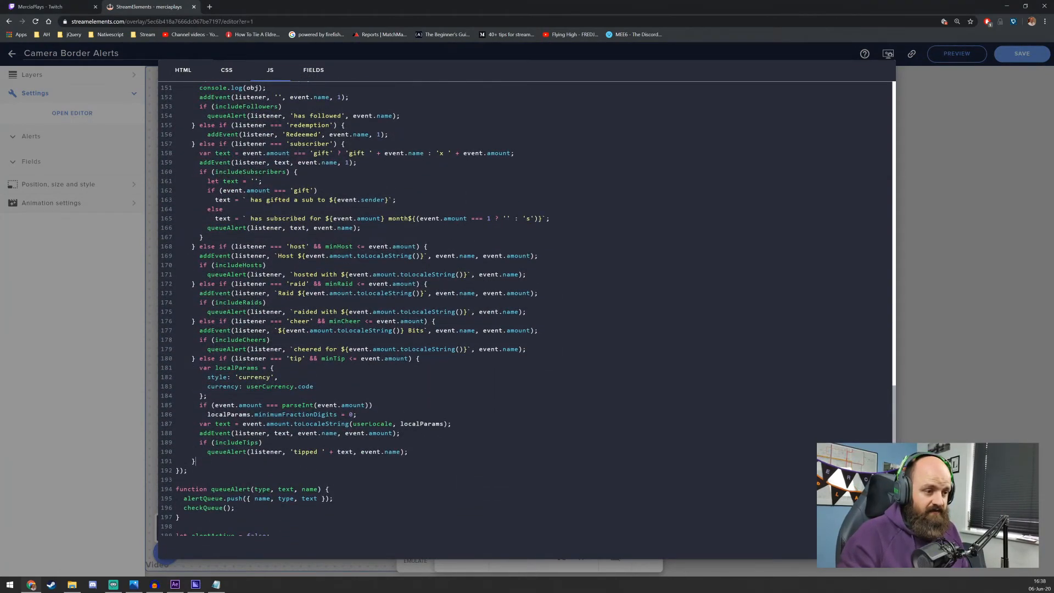
pyautogui.write('else if (')
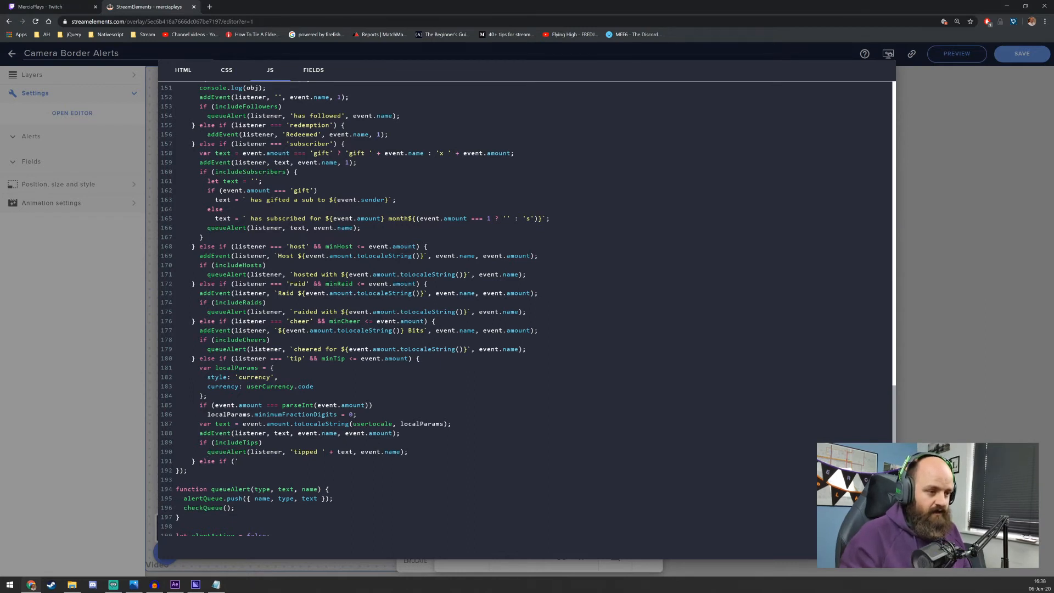
pyautogui.write('lis')
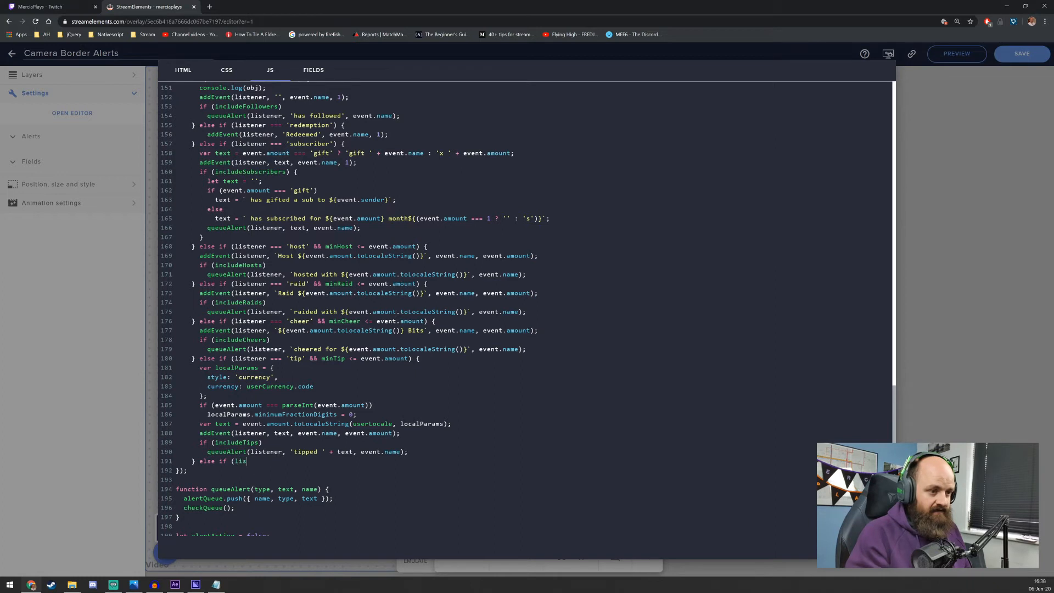
pyautogui.write("tener ==='m")
pyautogui.press('BackSpace')
pyautogui.press('BackSpace')
pyautogui.write("'message'")
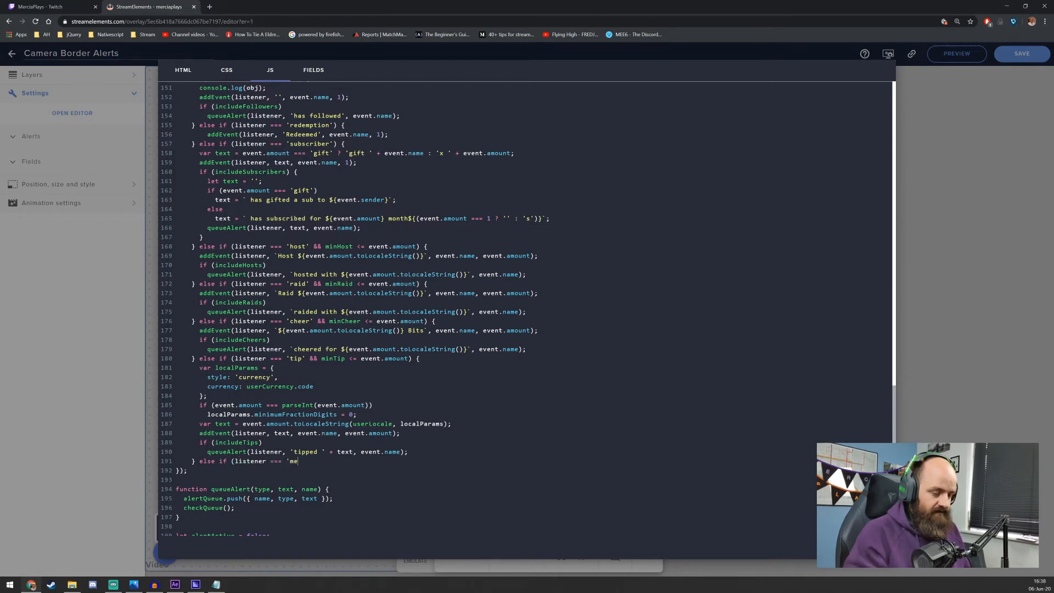
pyautogui.write(') {')
pyautogui.press('Return')
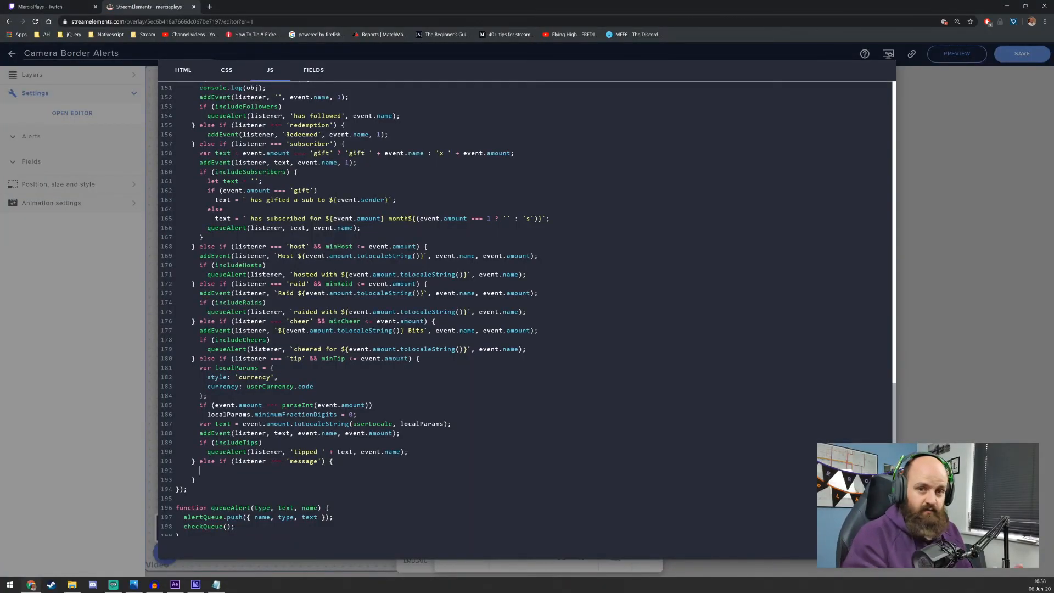
# Inside the message branch, add an if condition comparing event.rendererText with commandAlertTrigger using ===
pyautogui.write('if (')
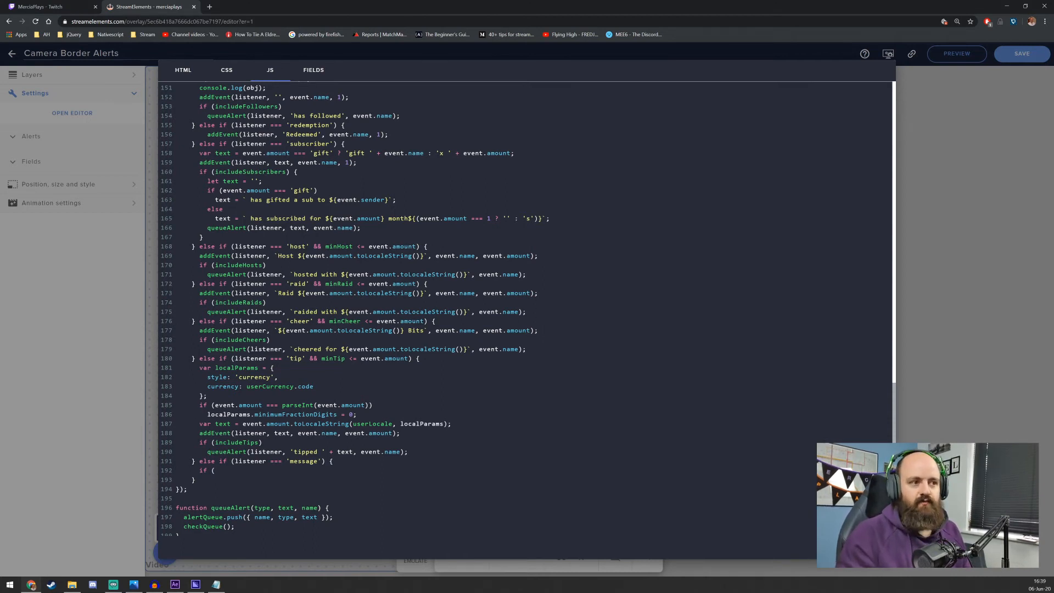
pyautogui.write('event.')
pyautogui.scroll(4, 527, 307)
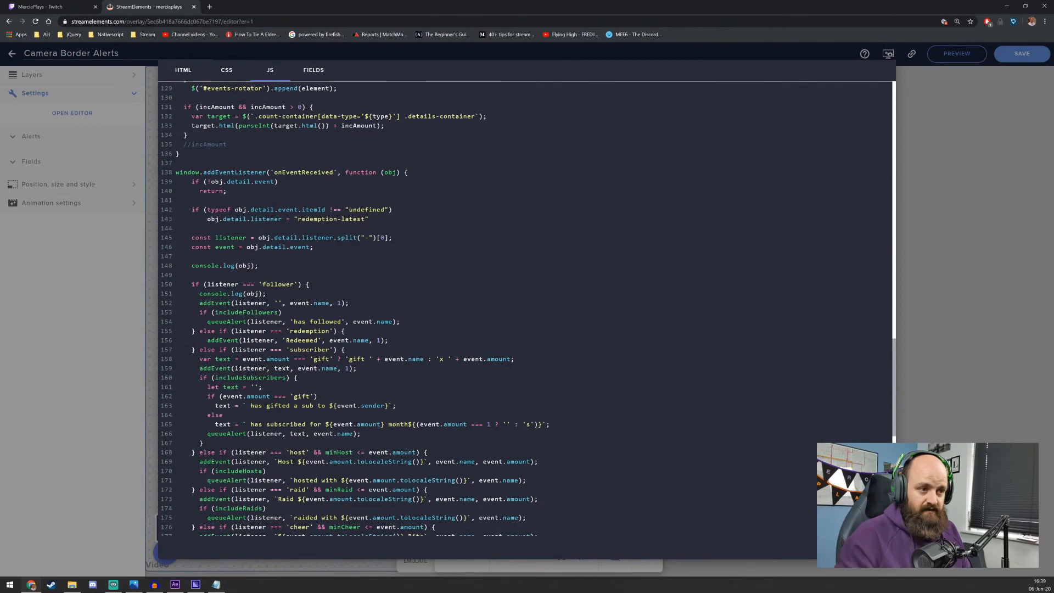
pyautogui.scroll(-5, 528, 307)
pyautogui.write('rendererText')
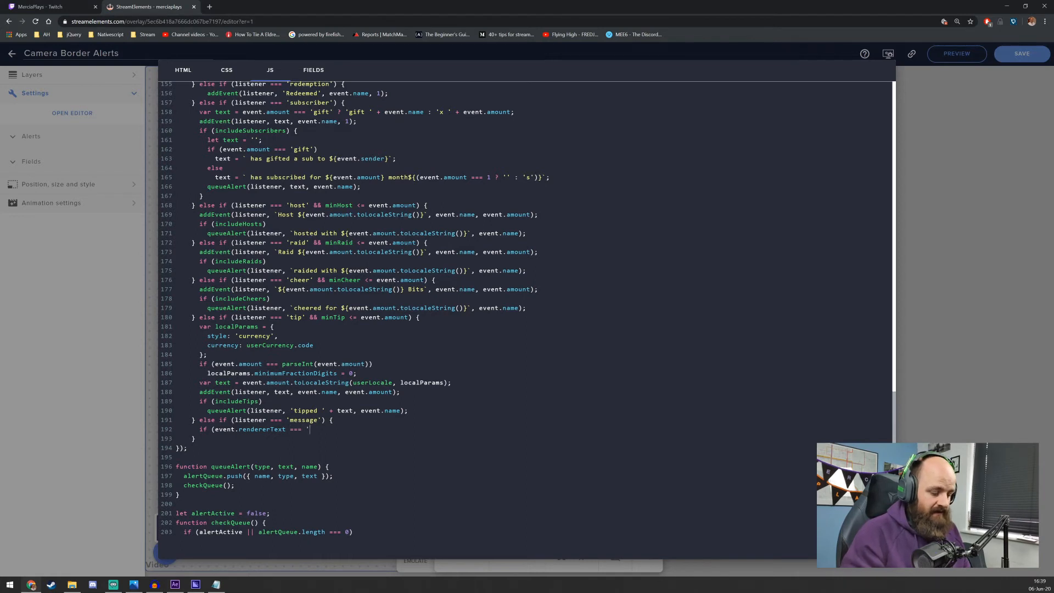
pyautogui.write('=== ')
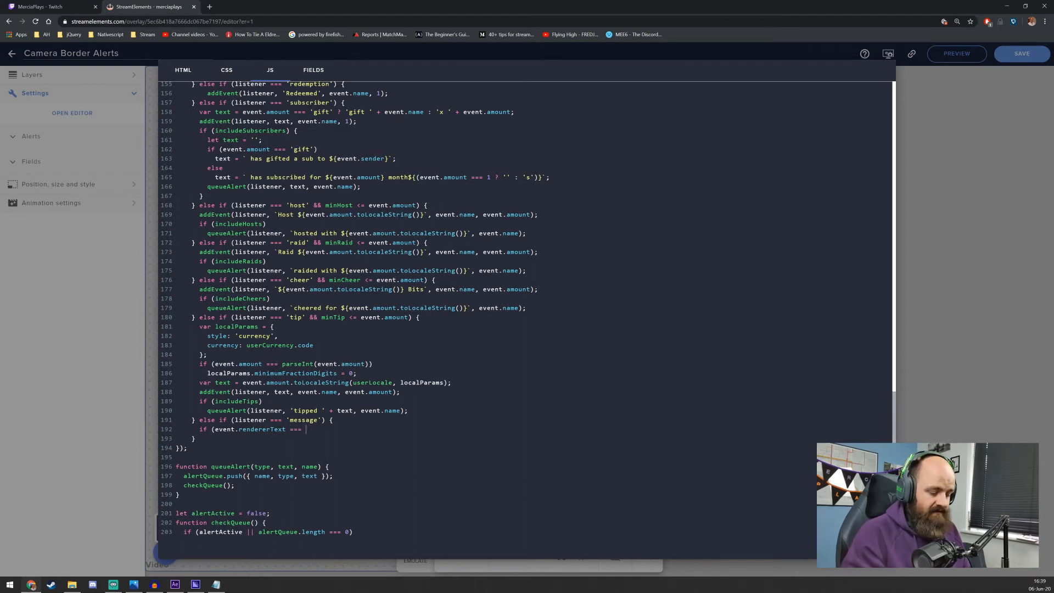
pyautogui.write('commandAlertTrigger')
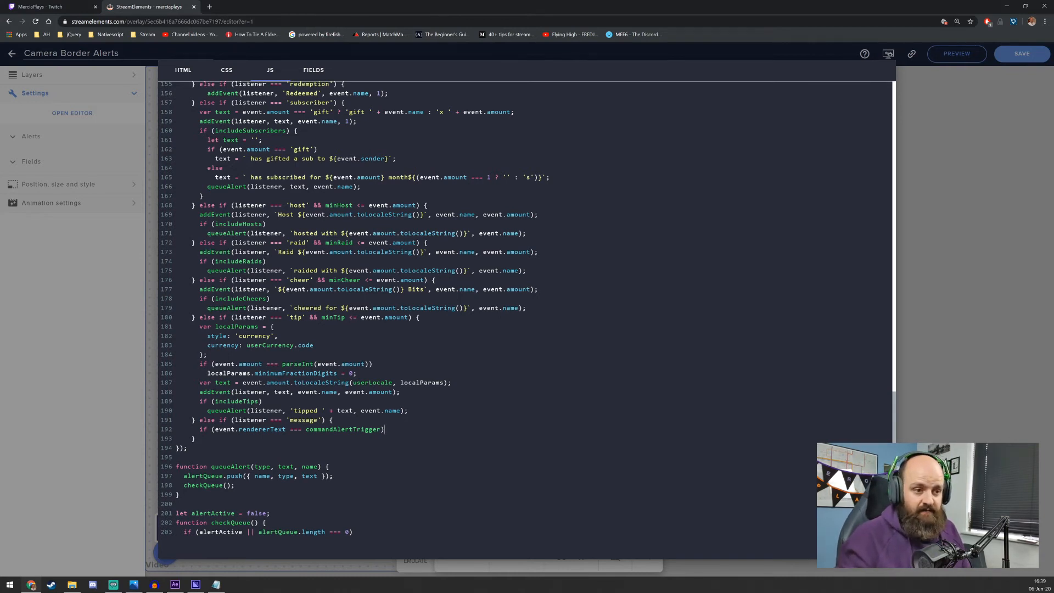
# Give the trigger condition a braced block containing console.log('hit');
pyautogui.write('{')
pyautogui.press('Return')
pyautogui.write('}')
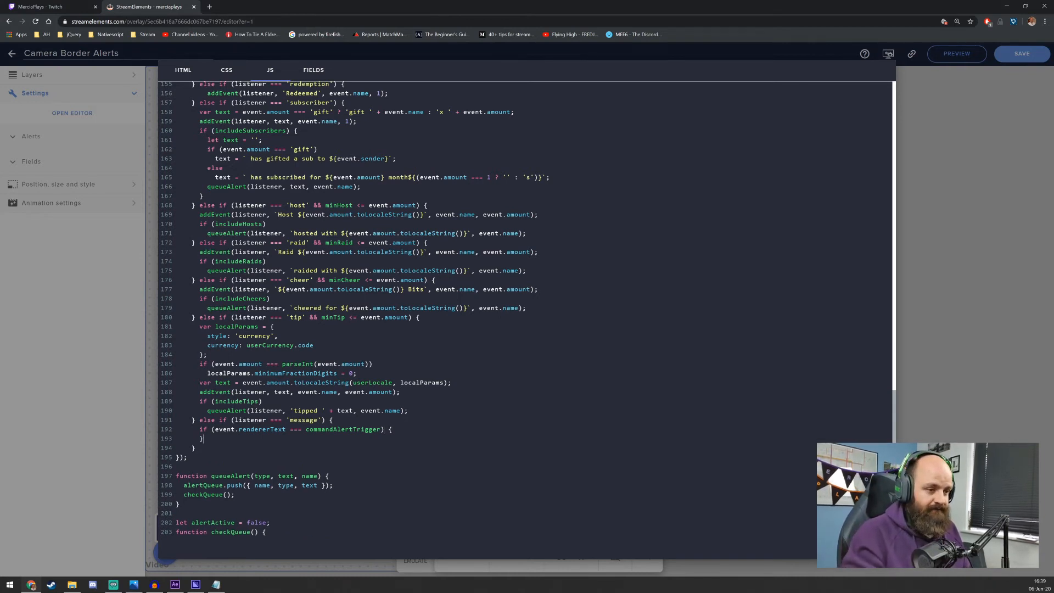
pyautogui.press('Return')
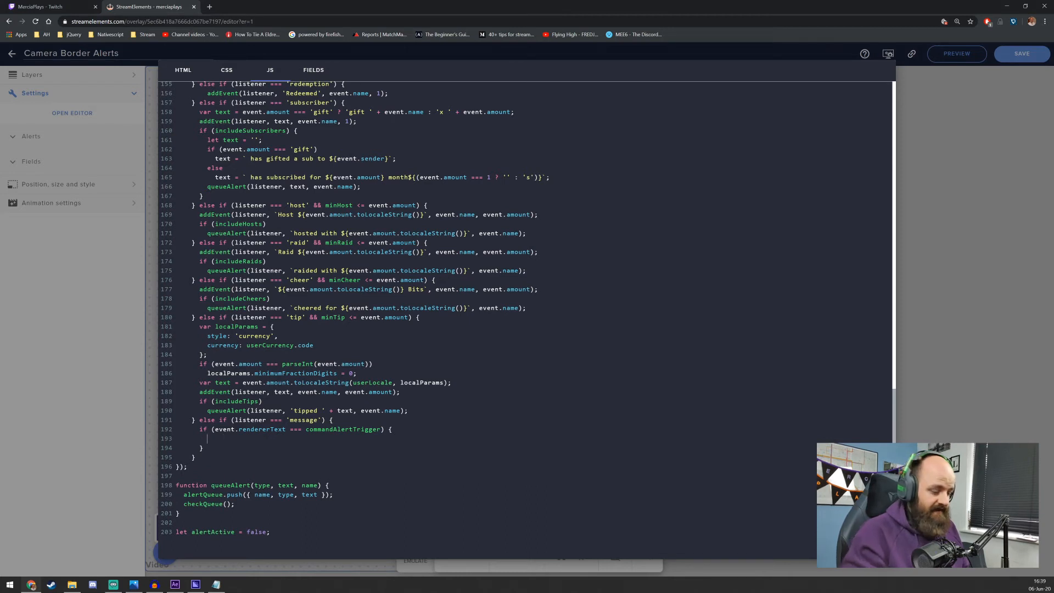
pyautogui.write("console.log('hit');")
pyautogui.press('Return')
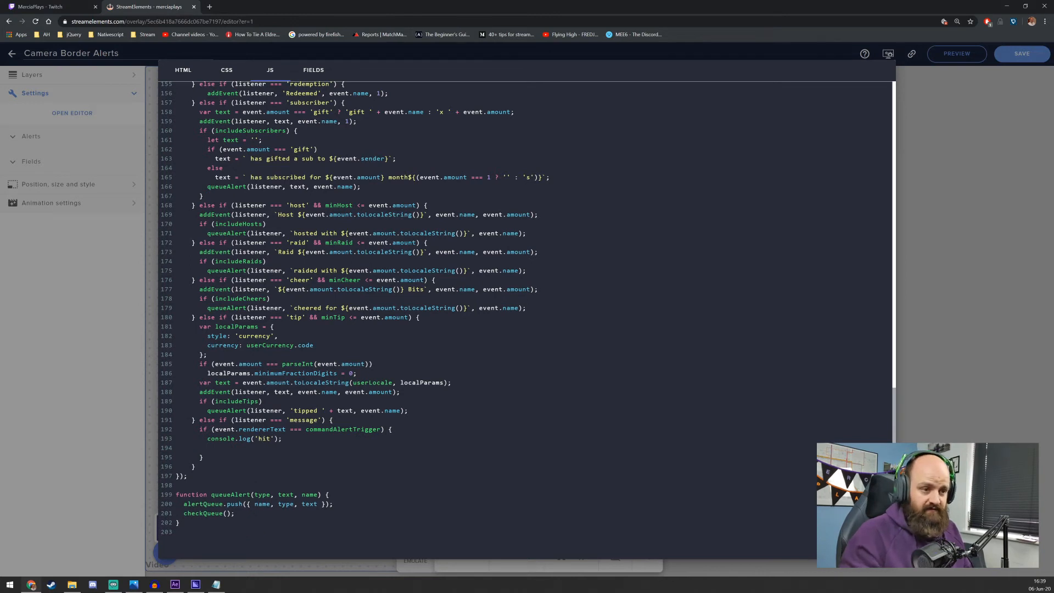
# Inside the trigger condition, add a document.getElementById('') call with empty quotes below console.log('hit');
pyautogui.write('docu')
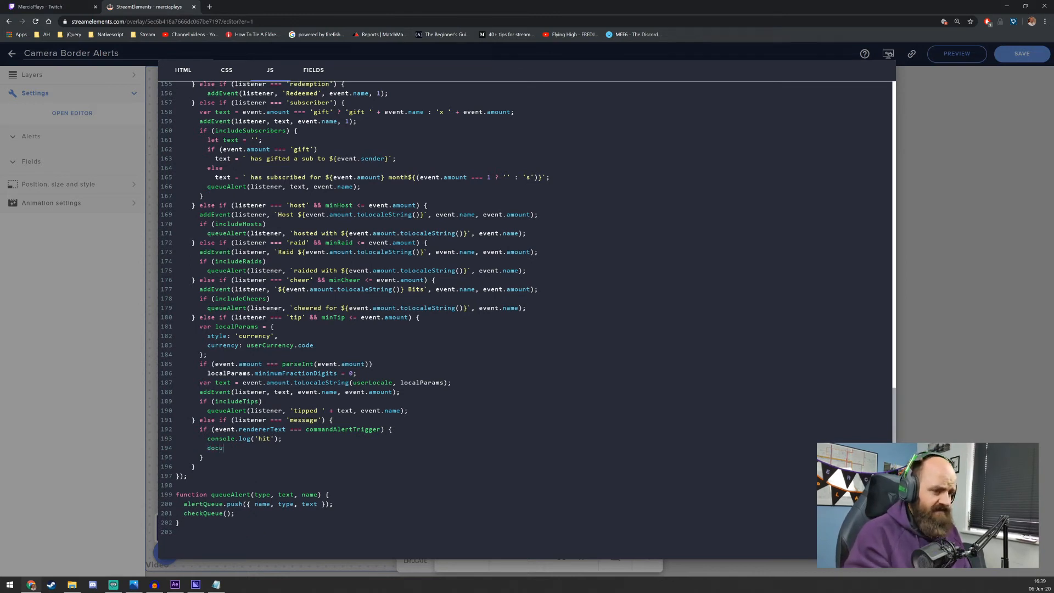
pyautogui.write('ment.geteleme')
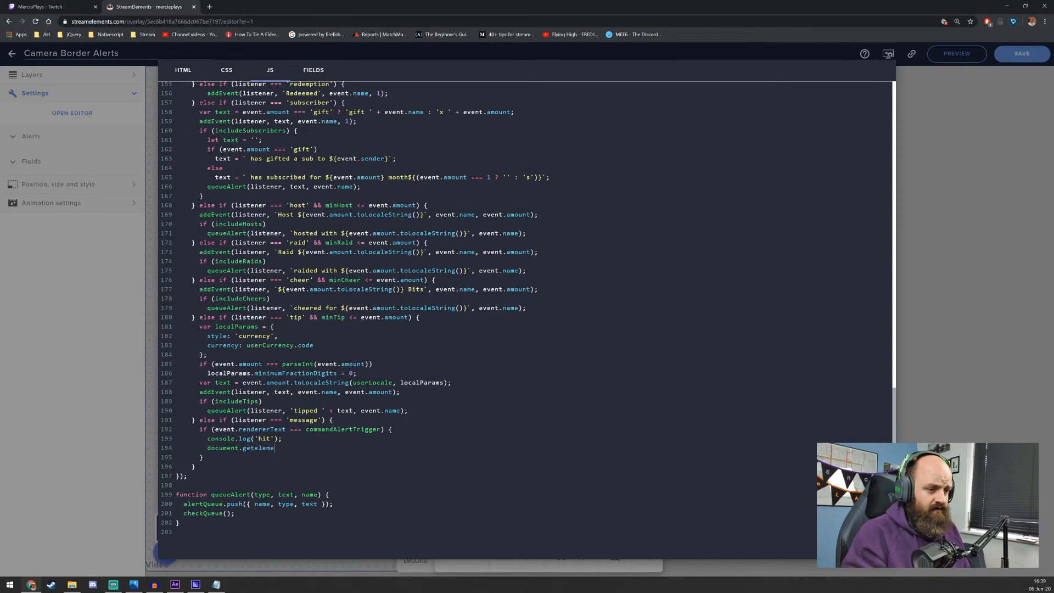
pyautogui.press('BackSpace')
pyautogui.press('BackSpace')
pyautogui.press('BackSpace')
pyautogui.press('BackSpace')
pyautogui.press('BackSpace')
pyautogui.press('BackSpace')
pyautogui.press('BackSpace')
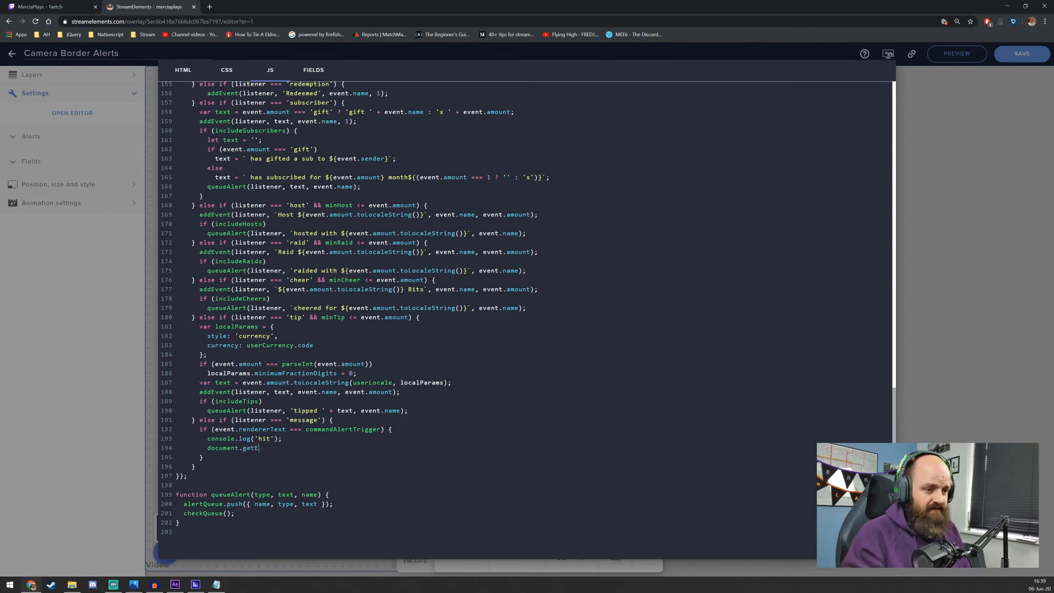
pyautogui.write('lementBy')
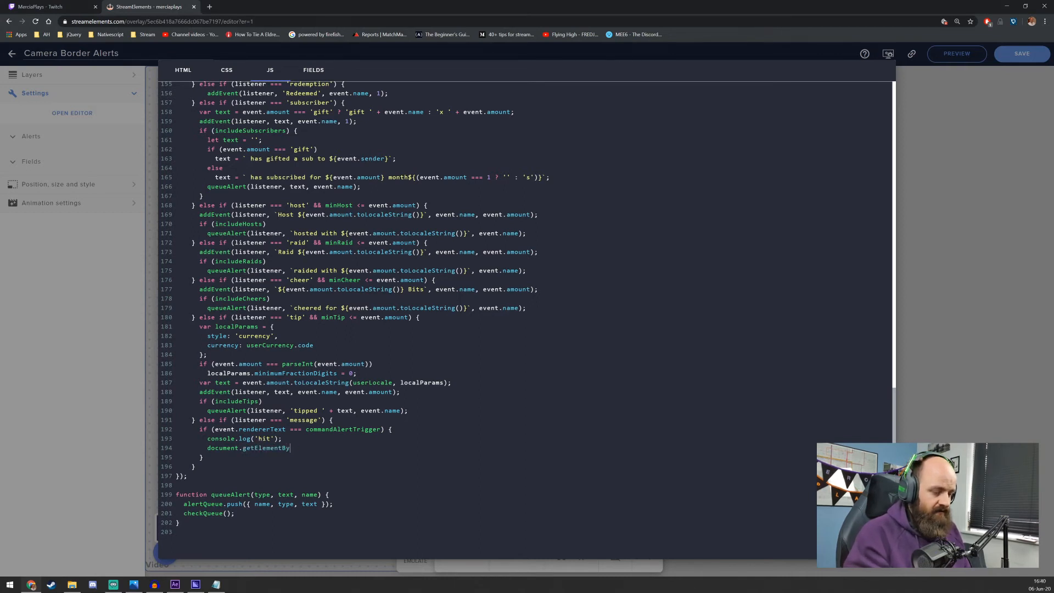
pyautogui.write("?IId('')")
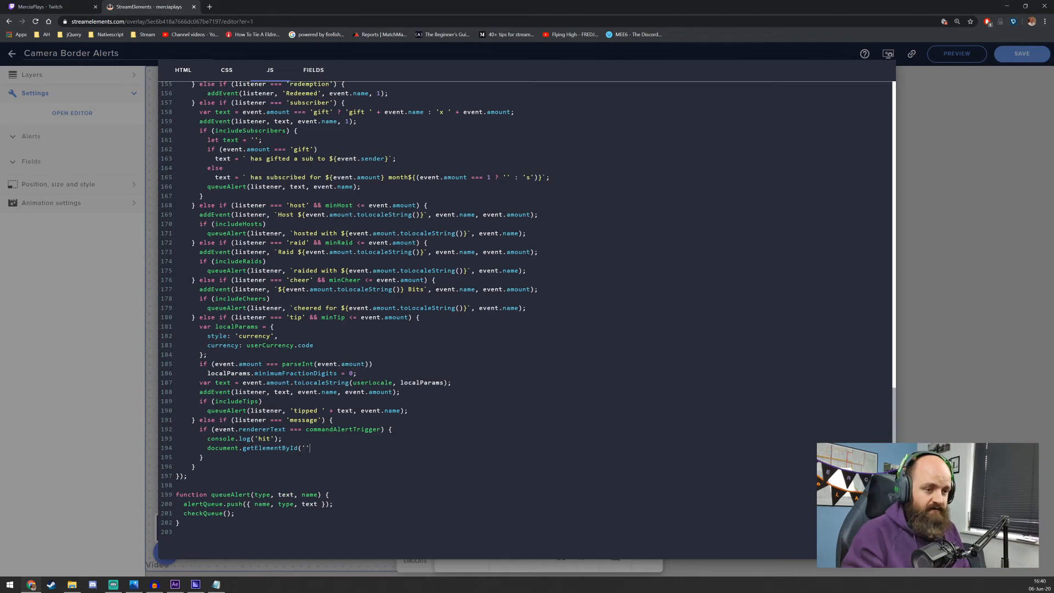
# Check the video element's id in the HTML, insert command-alert-video as the getElementById argument in the JS, and chain .play to the call
pyautogui.click(183, 70)
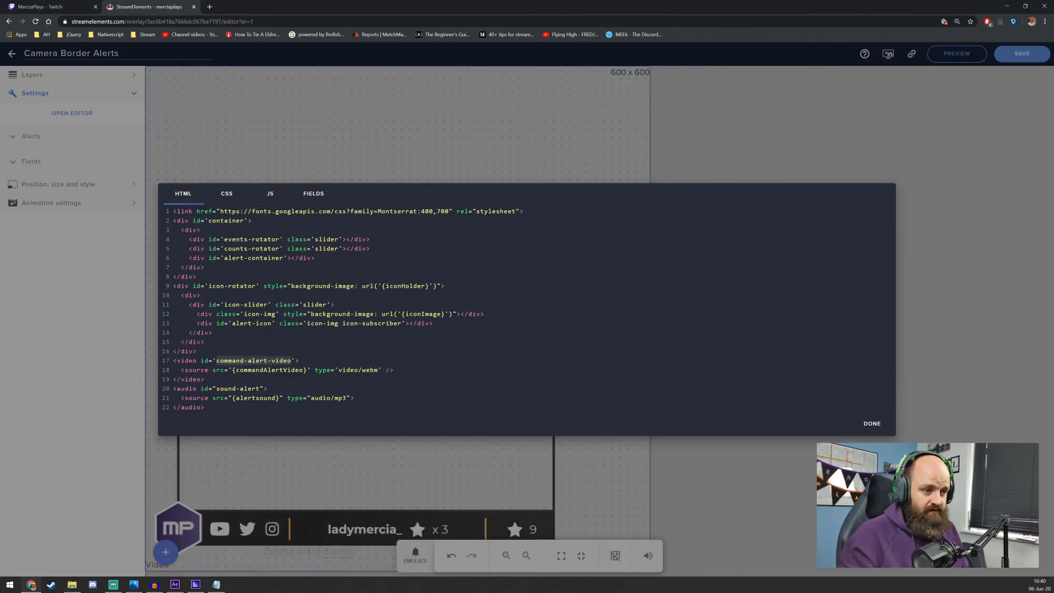
pyautogui.click(270, 193)
pyautogui.scroll(-18, 527, 308)
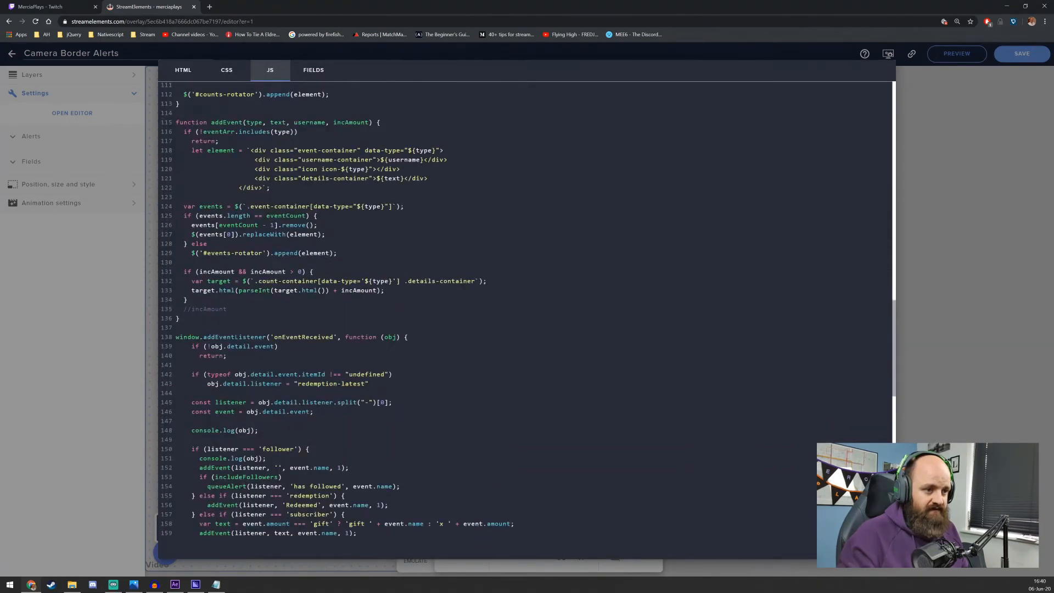
pyautogui.scroll(-10, 526, 307)
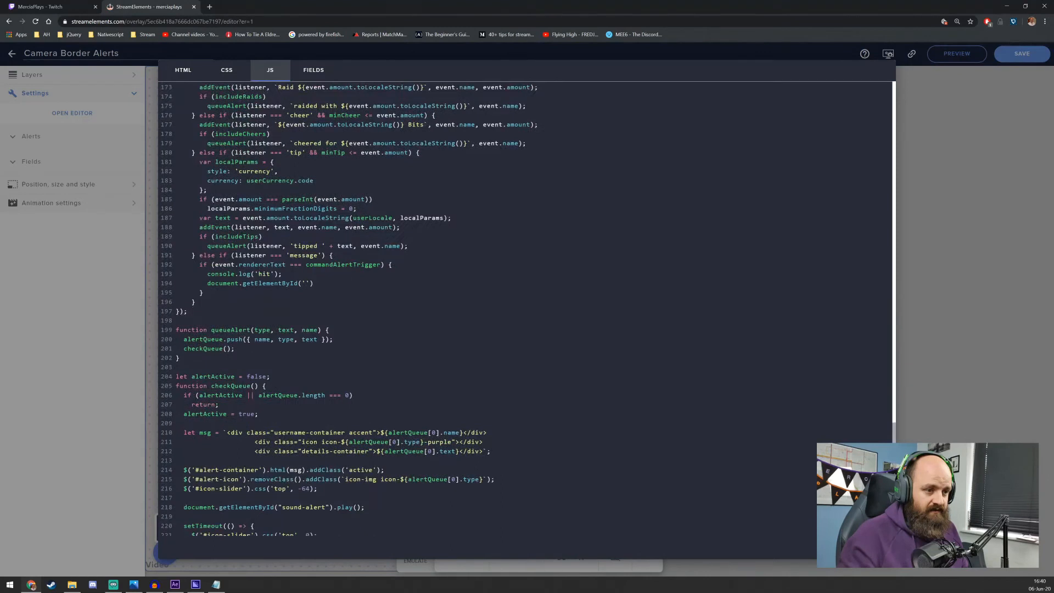
pyautogui.write('command-alert-video')
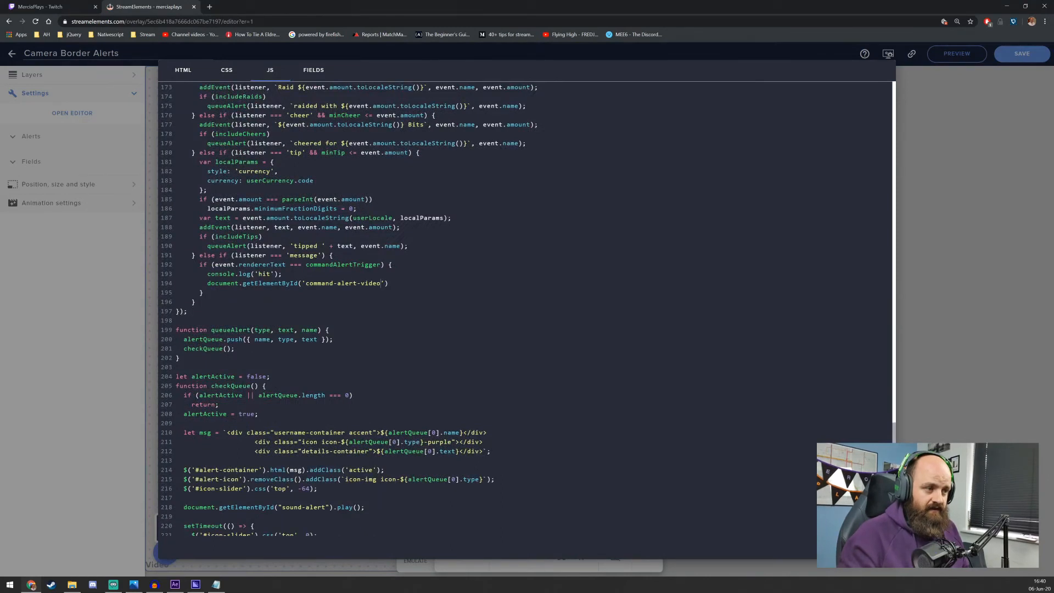
pyautogui.write('.play')
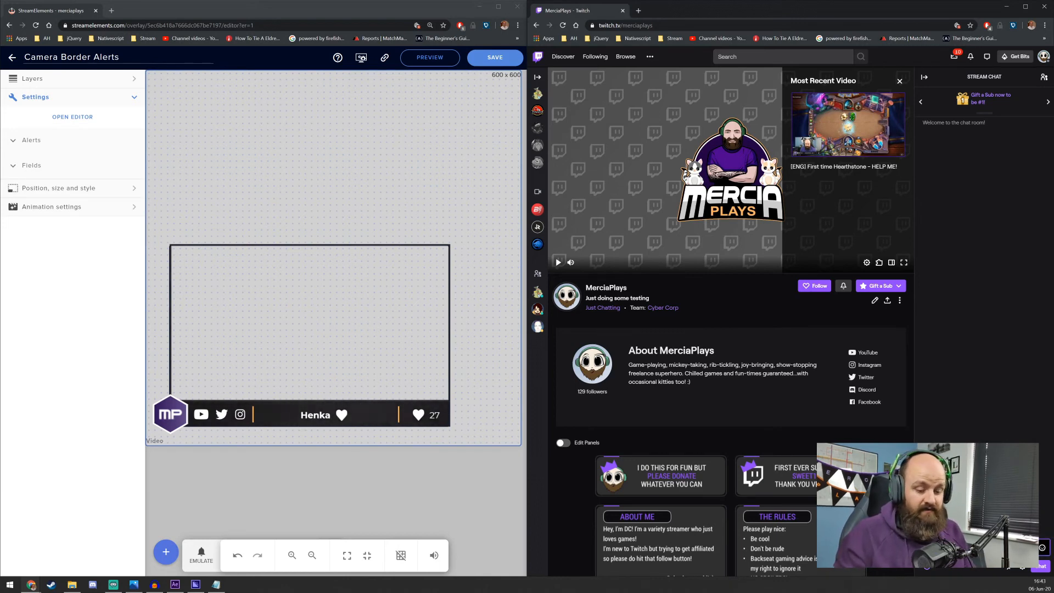
# Send the !meow command twice in the Twitch stream chat to test the video alert, and save the Camera Border Alerts overlay
pyautogui.press('Return')
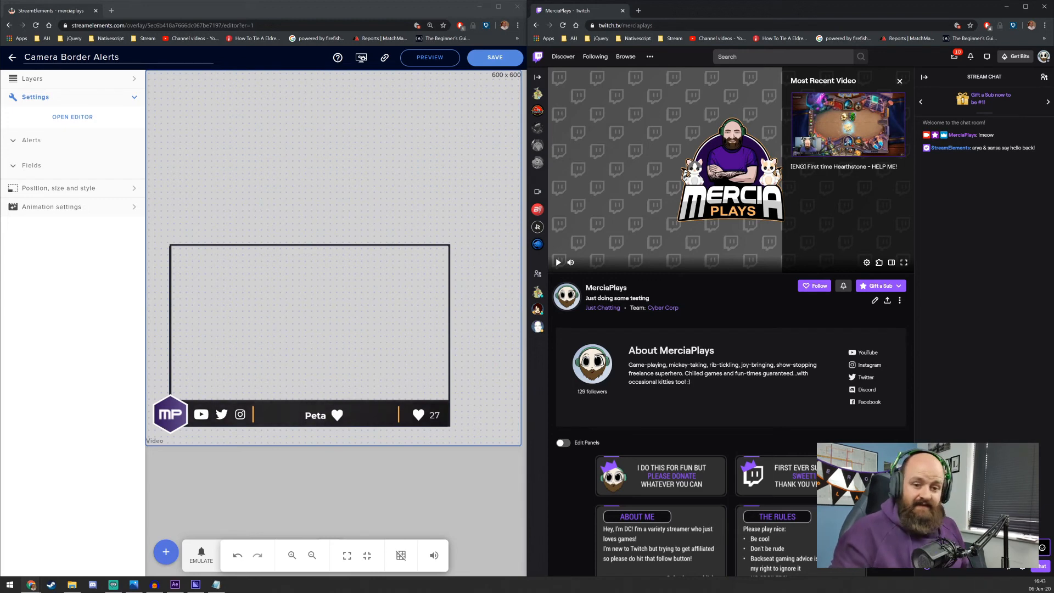
pyautogui.write('!meow')
pyautogui.press('Return')
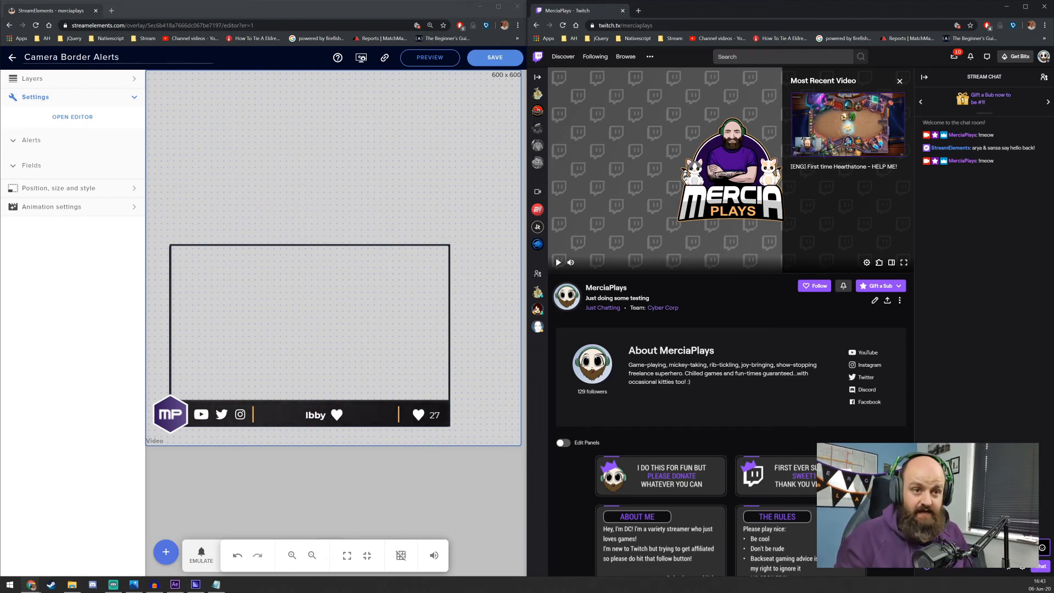
pyautogui.click(488, 65)
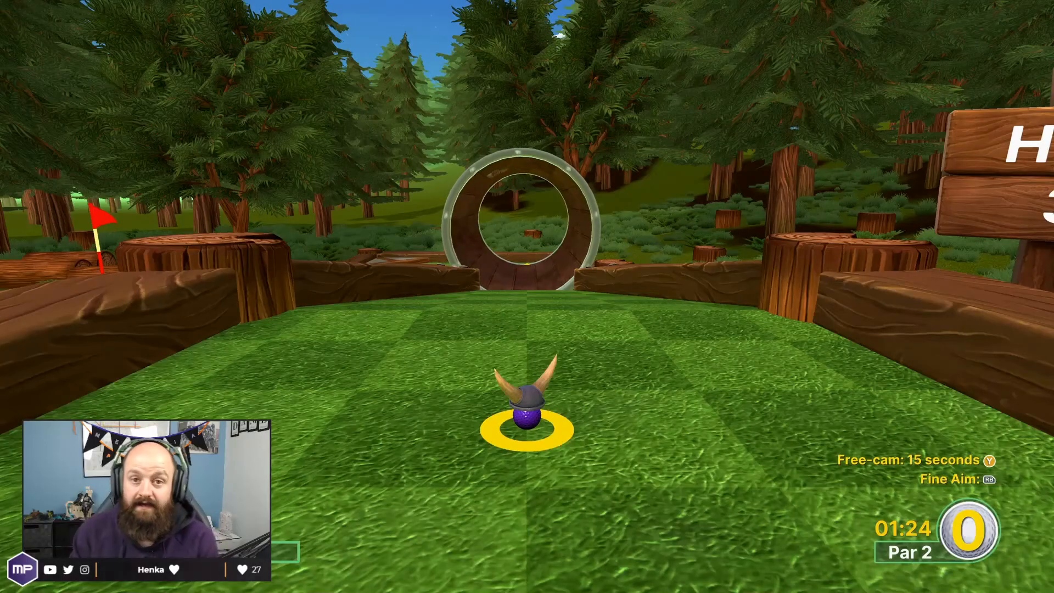